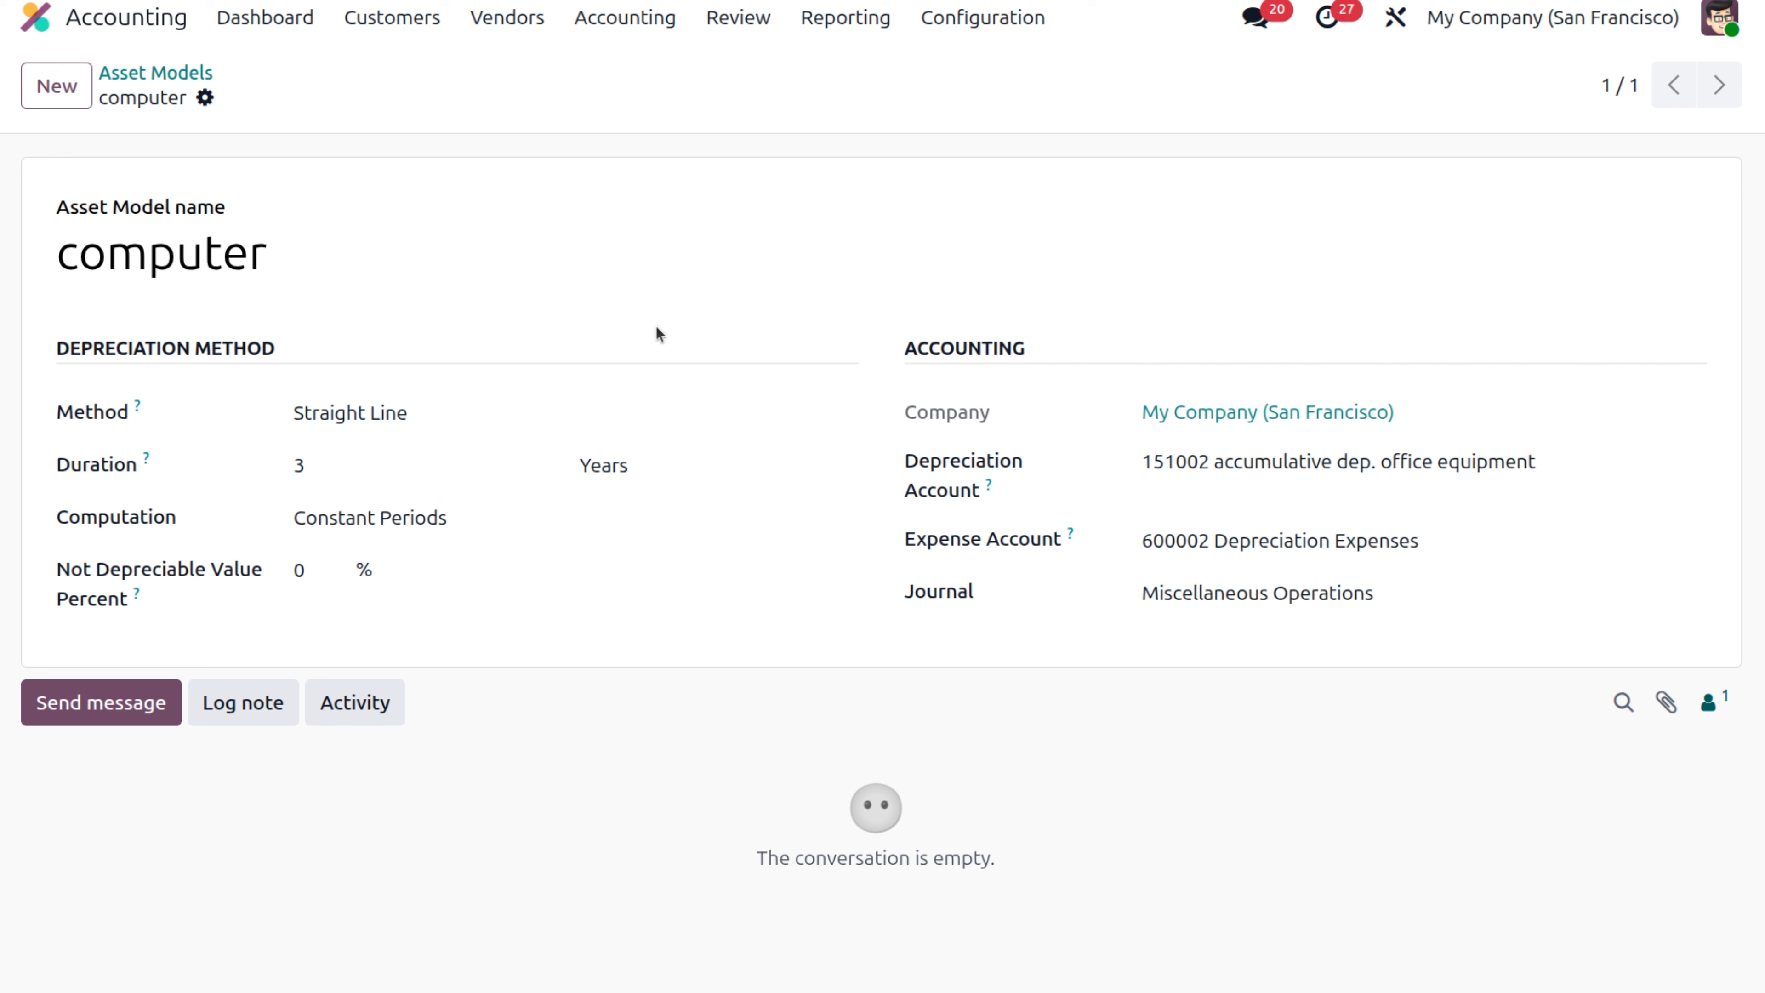
View the vendor bills list and open the computer product's record from the vendor products.
{"action": "left_click", "coordinate": [497, 32]}
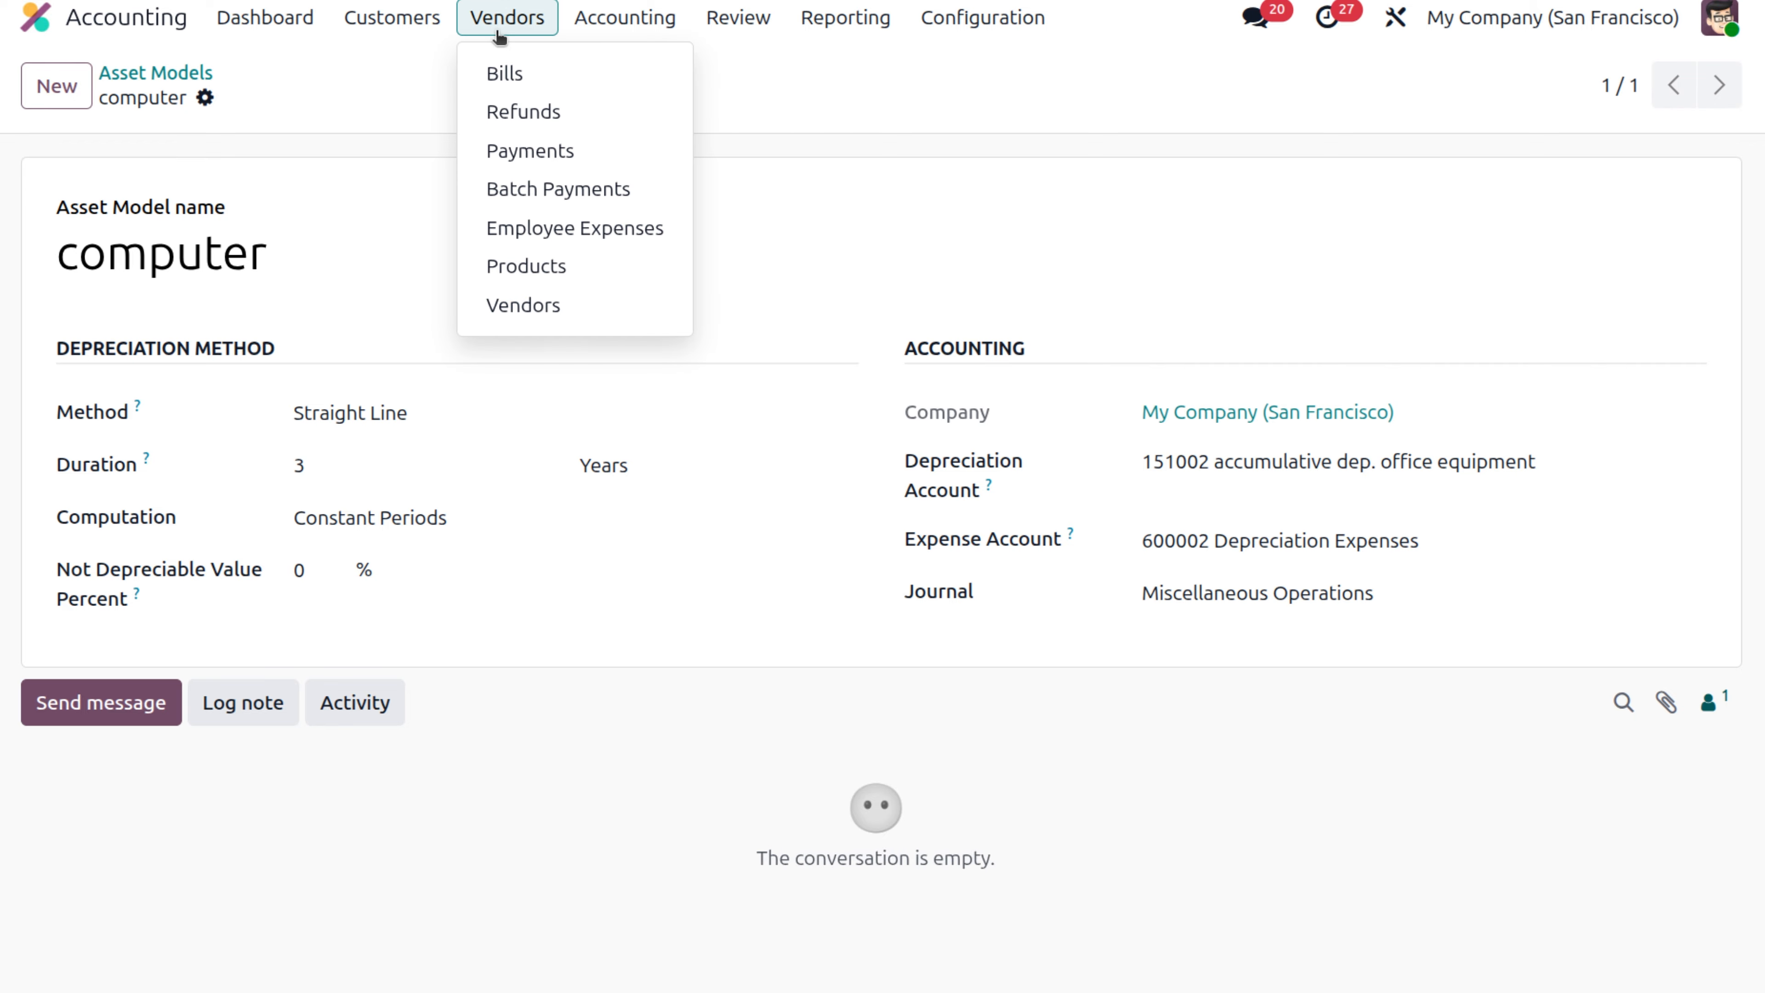
{"action": "left_click", "coordinate": [526, 82]}
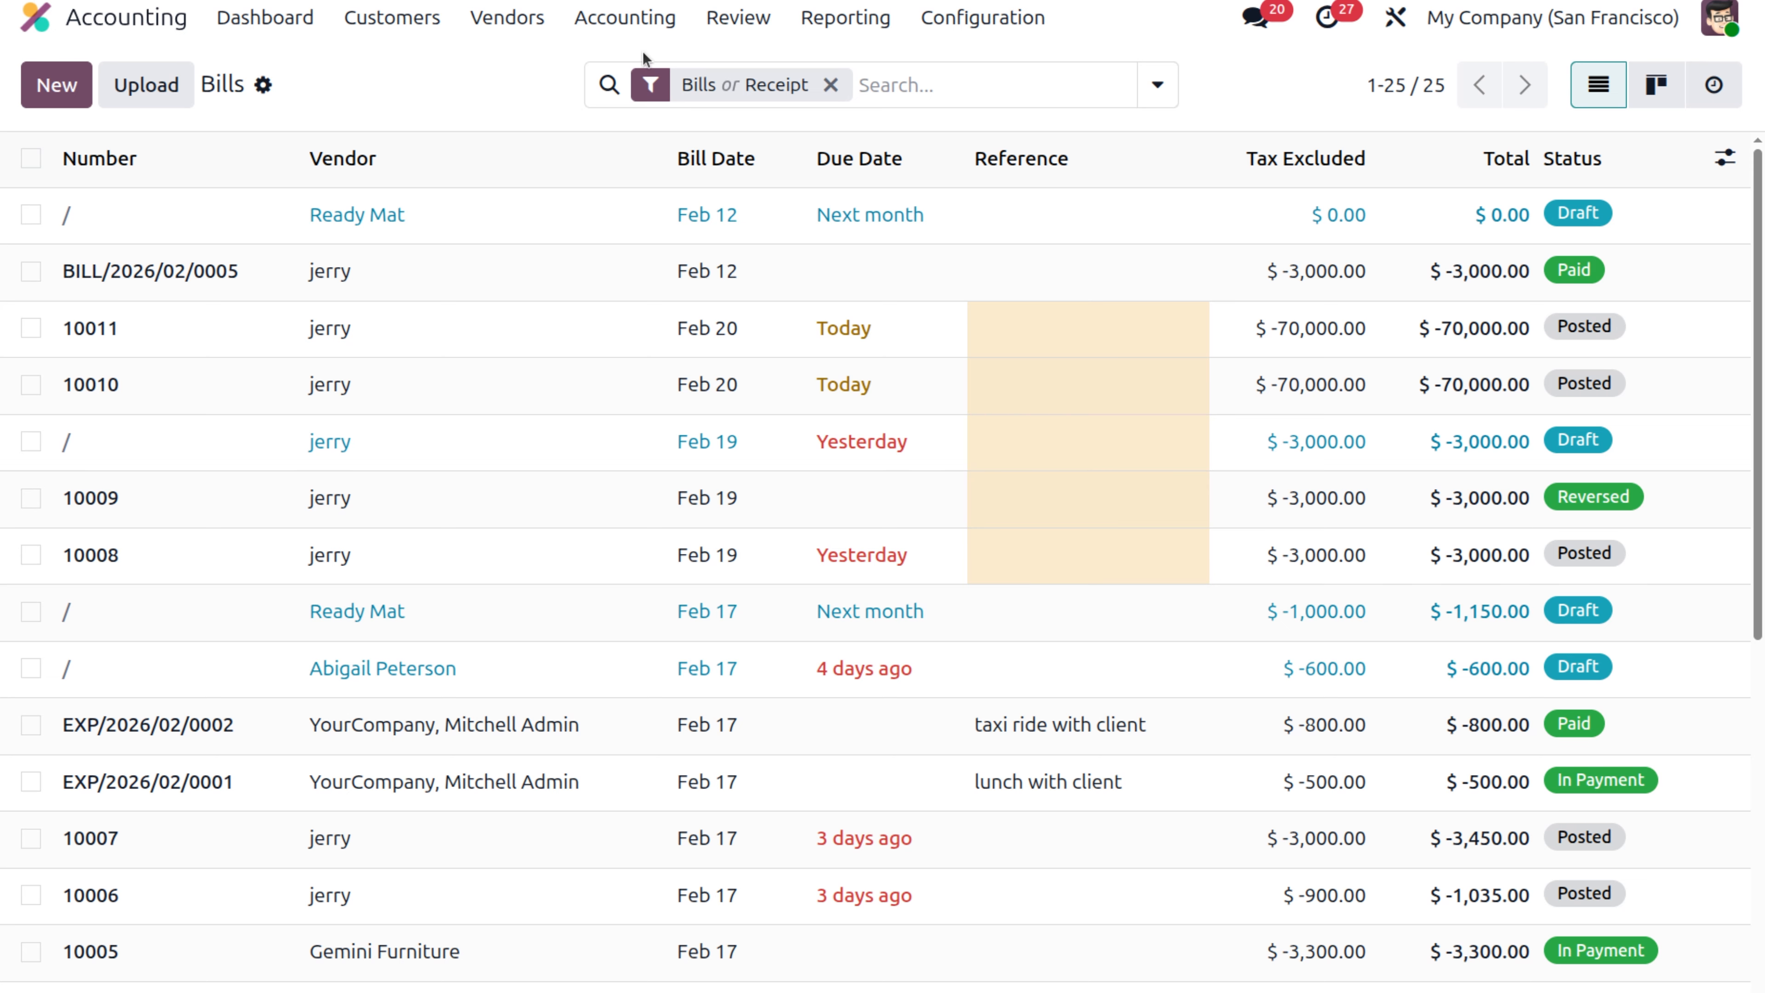
{"action": "left_click", "coordinate": [506, 20]}
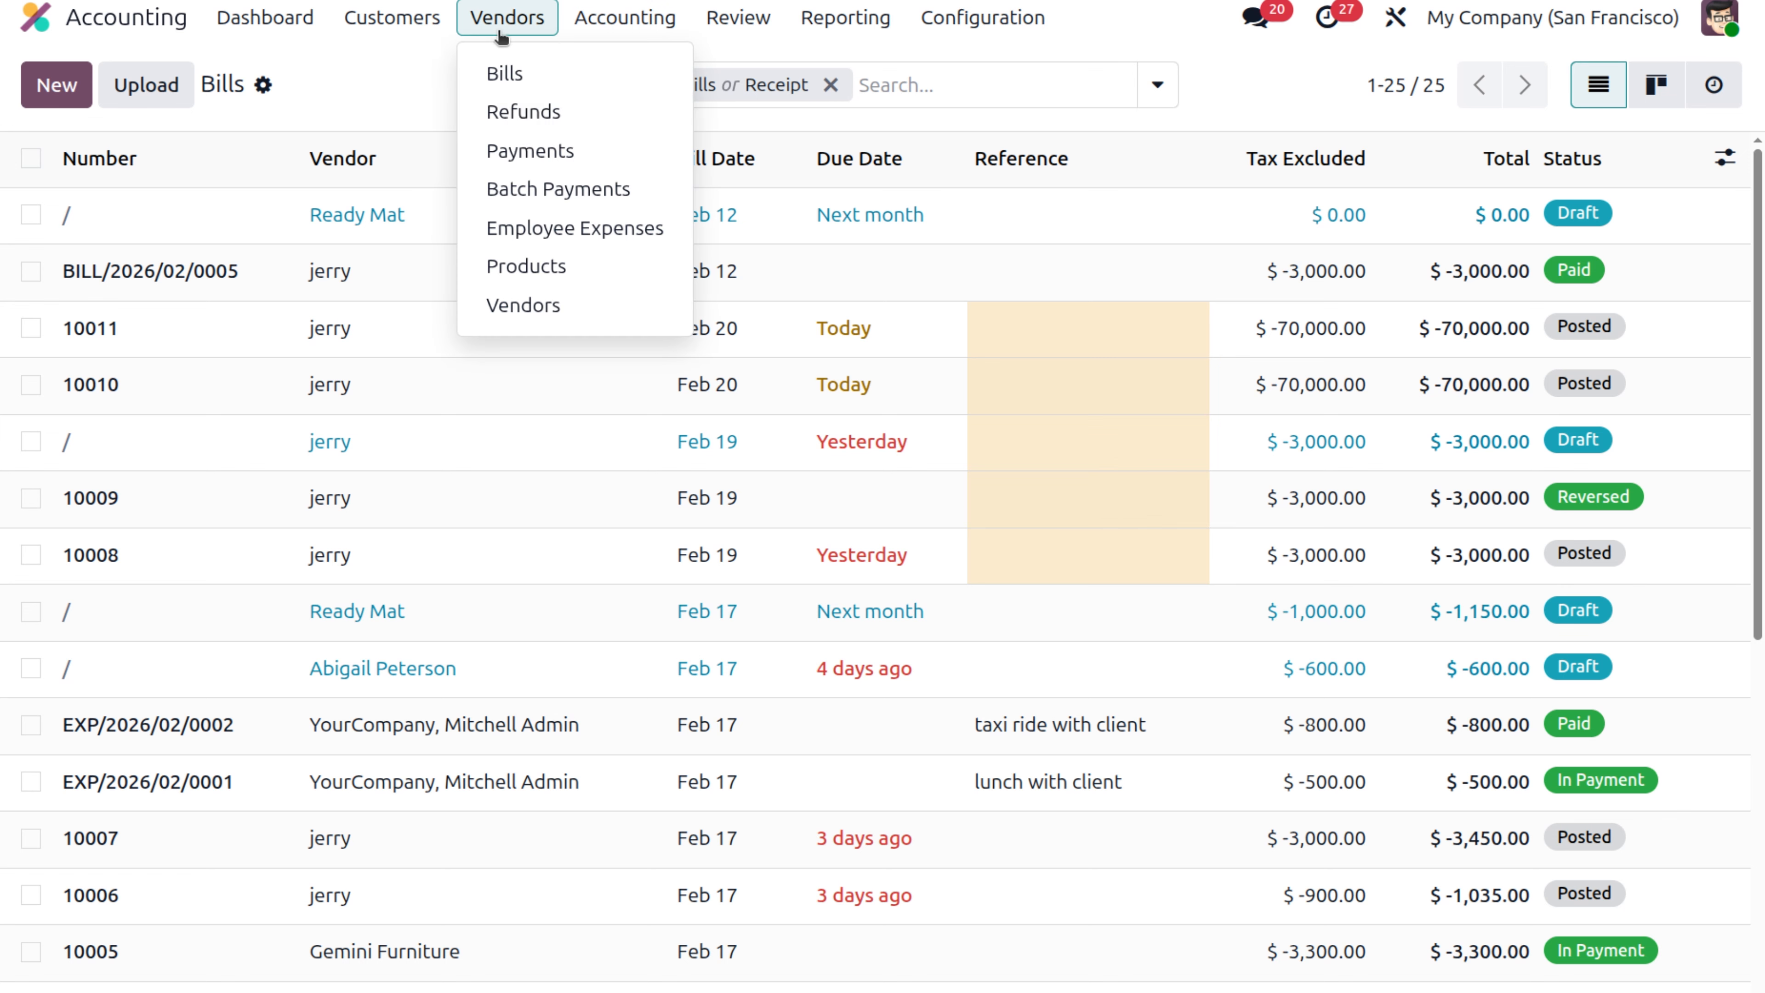
{"action": "left_click", "coordinate": [570, 278]}
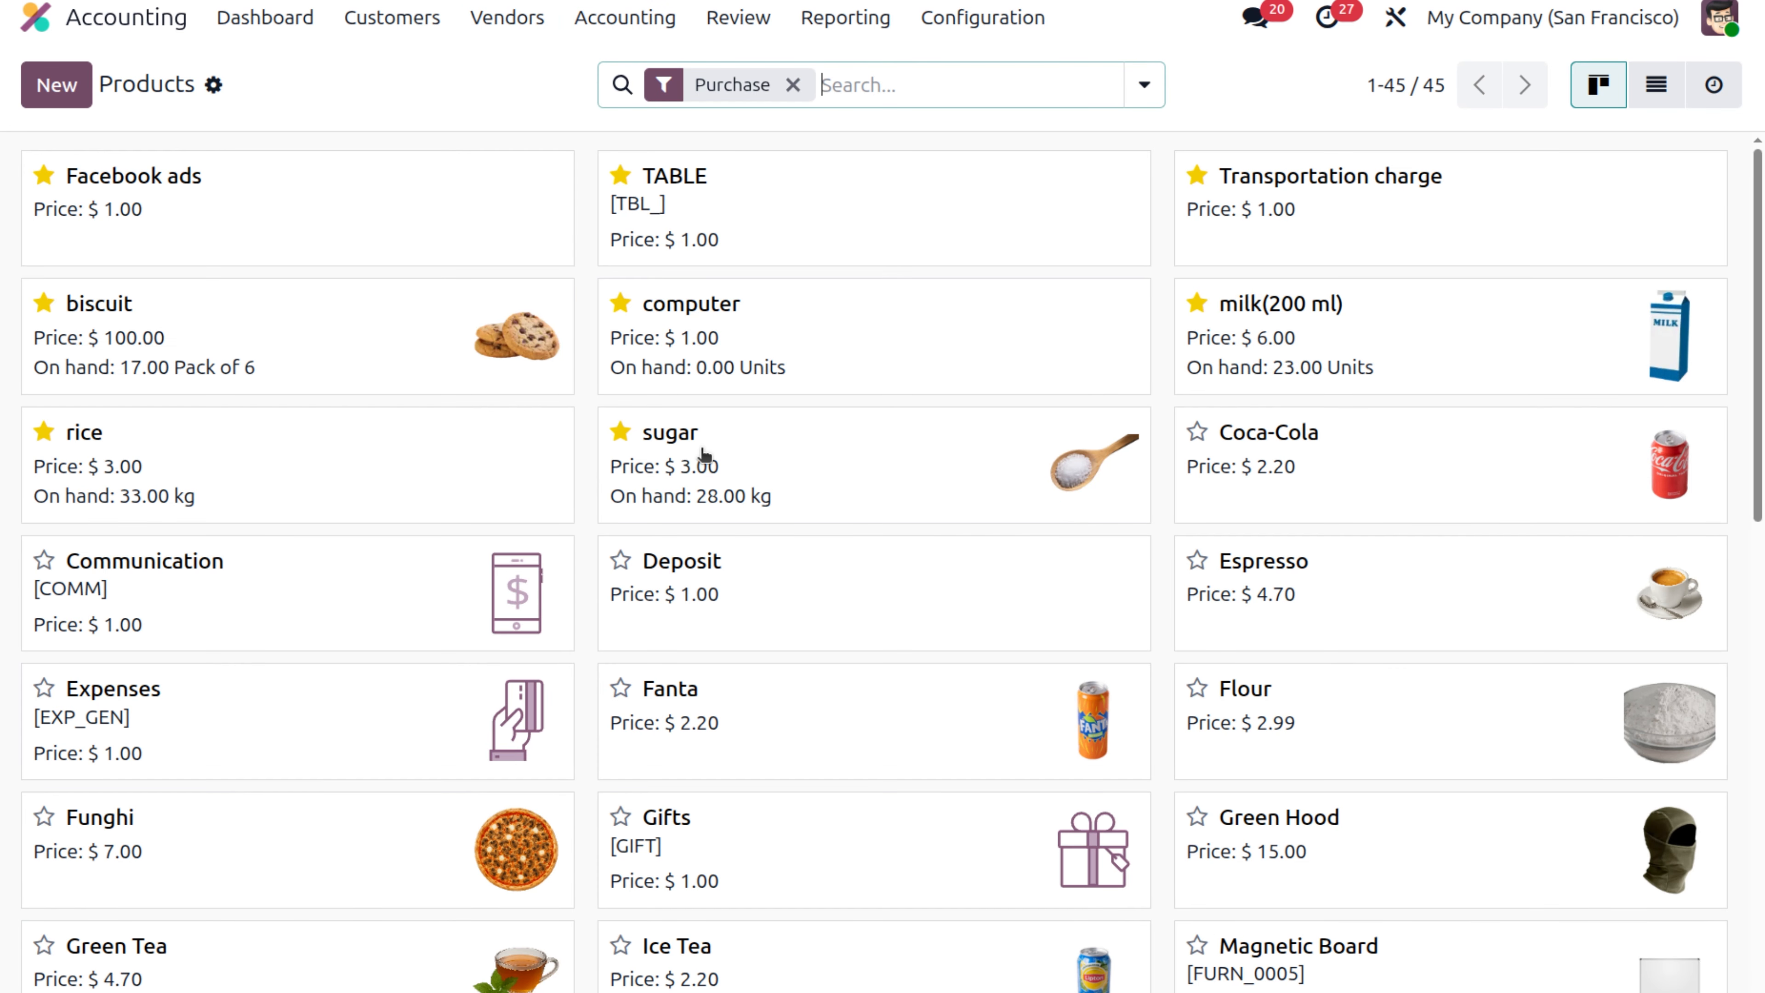
{"action": "left_click", "coordinate": [778, 344]}
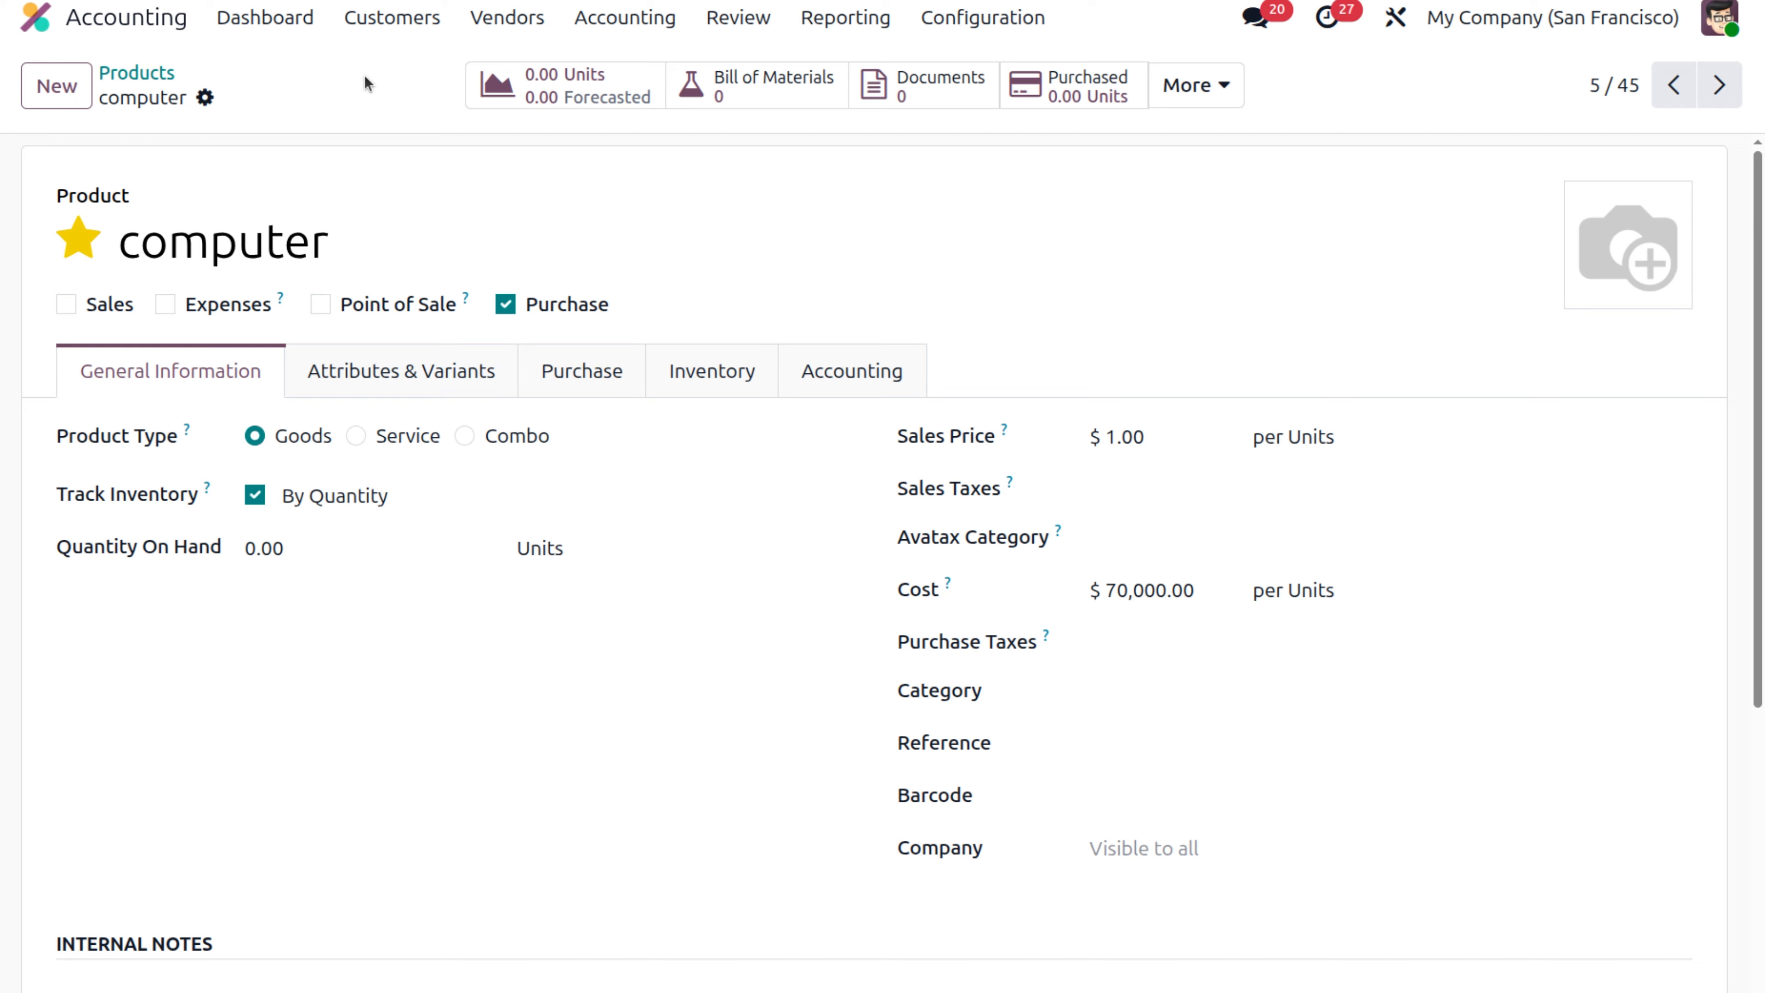
Create a new vendor bill.
{"action": "left_click", "coordinate": [510, 22]}
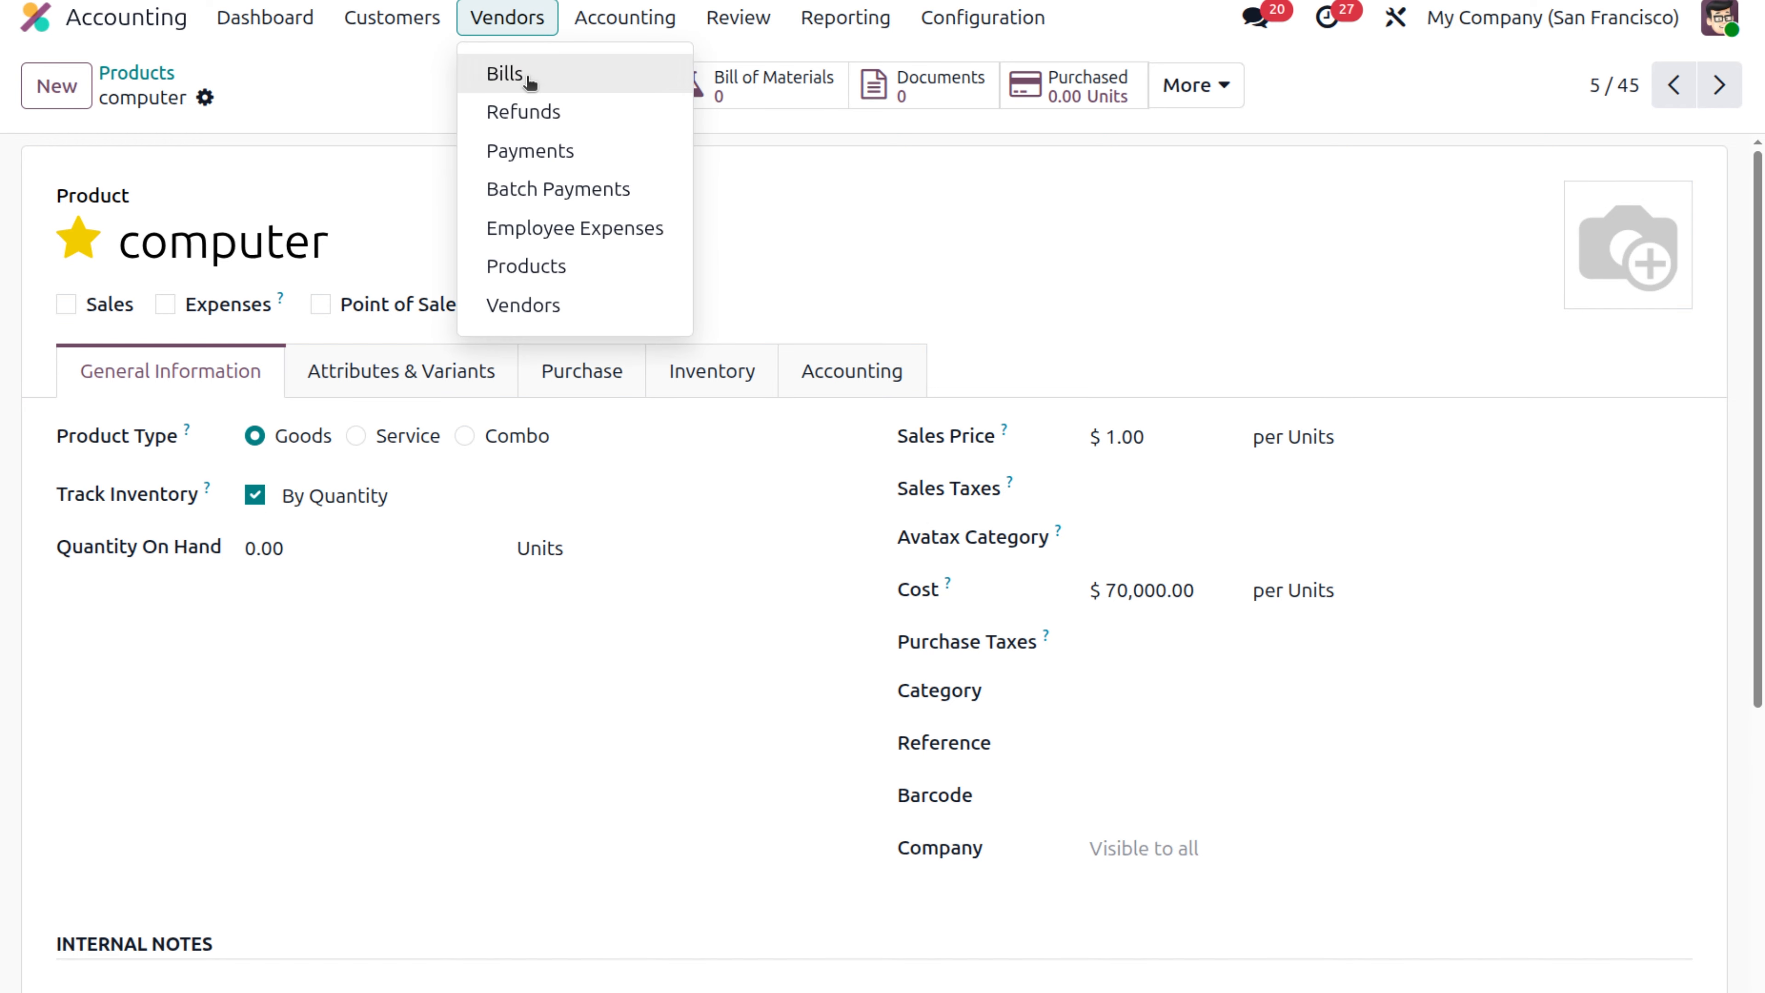
{"action": "left_click", "coordinate": [522, 73]}
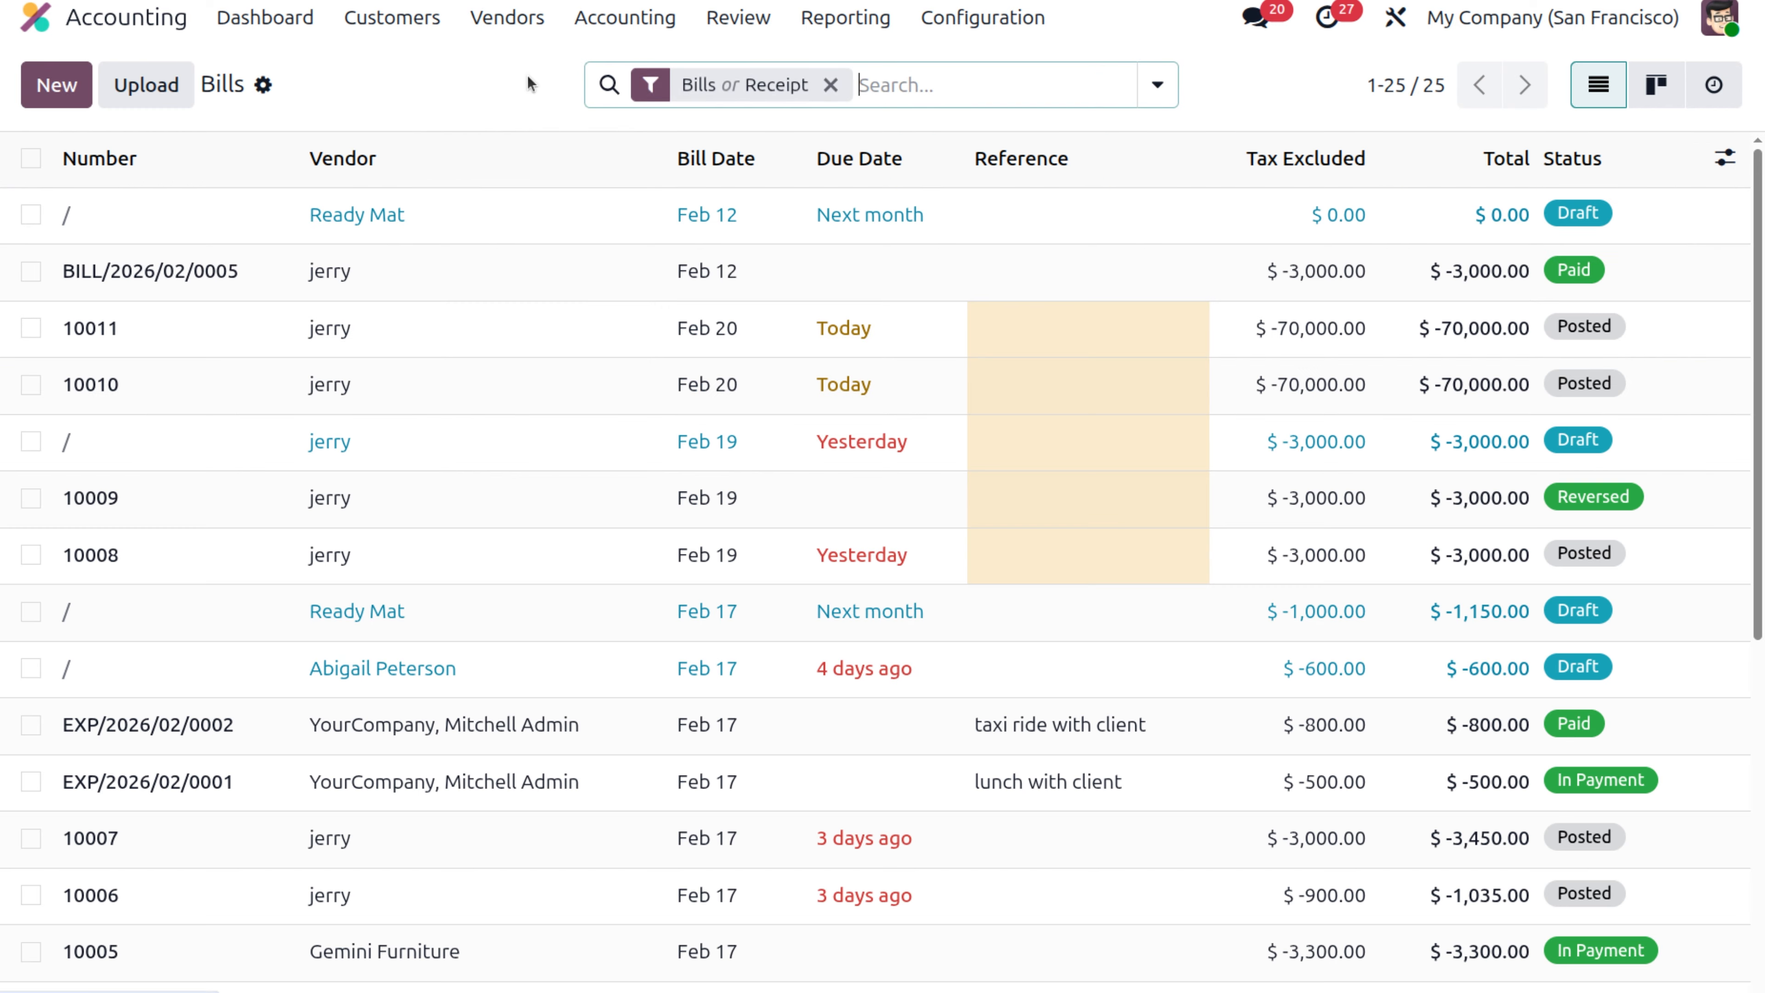
{"action": "left_click", "coordinate": [56, 85]}
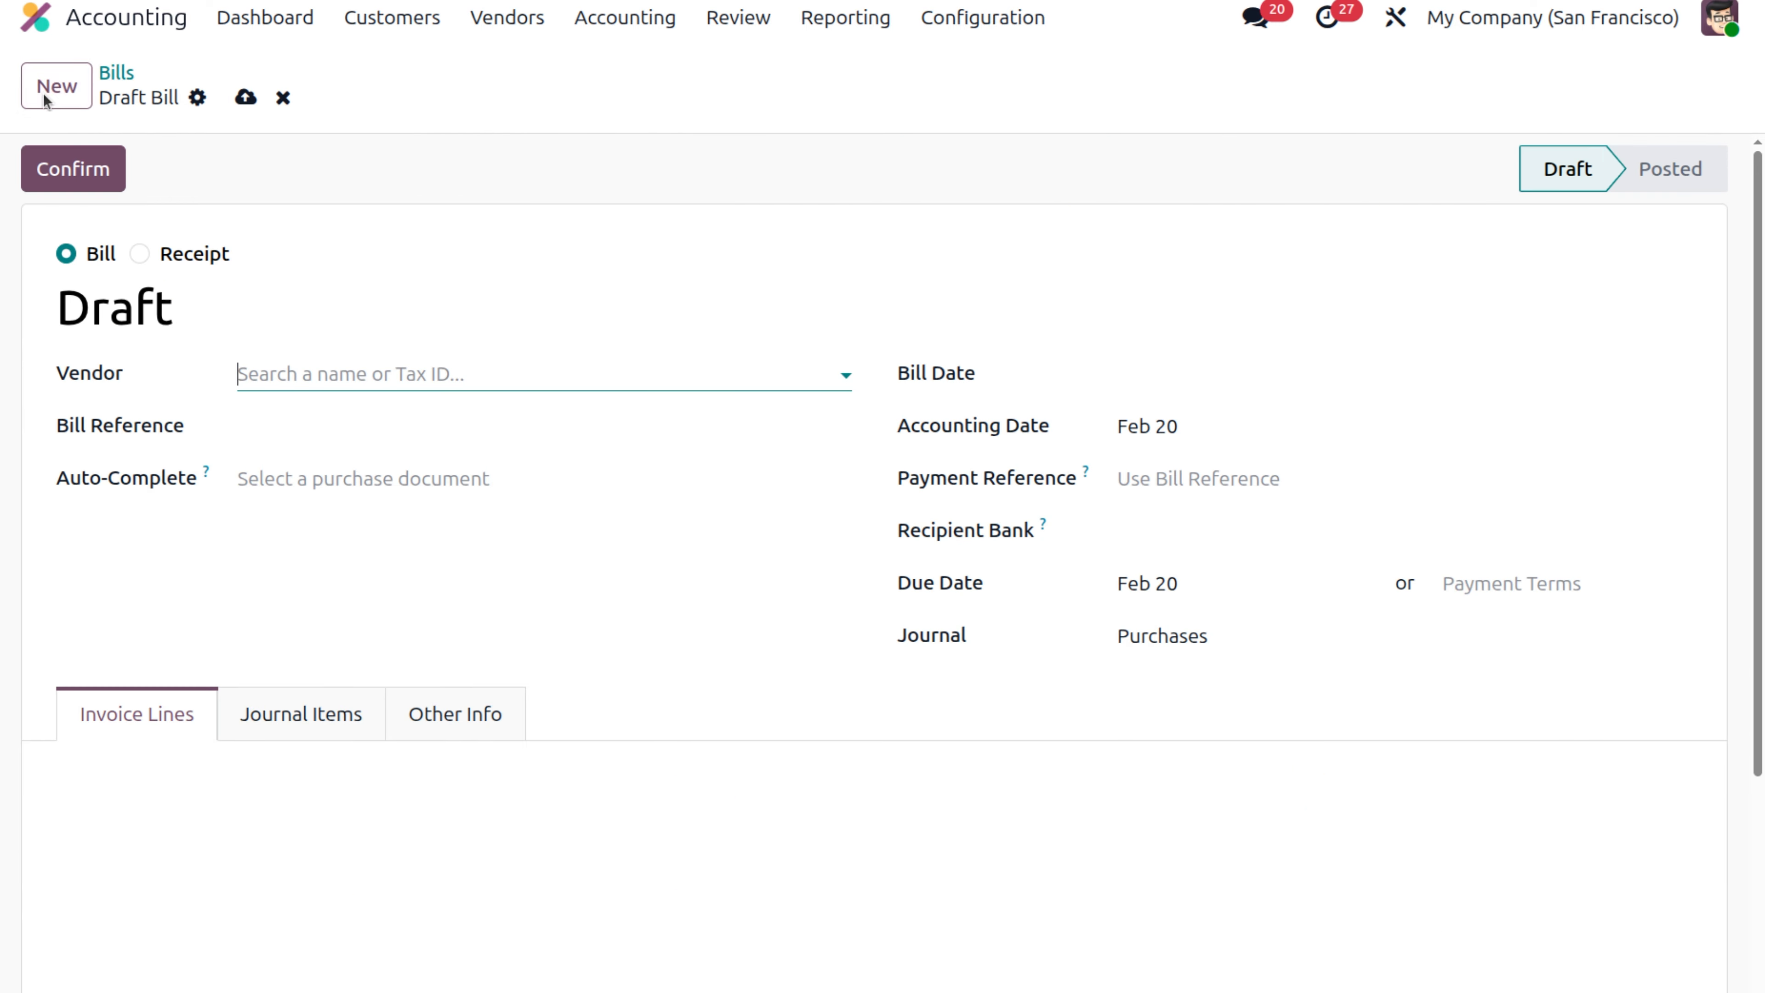
{"action": "left_click", "coordinate": [256, 376]}
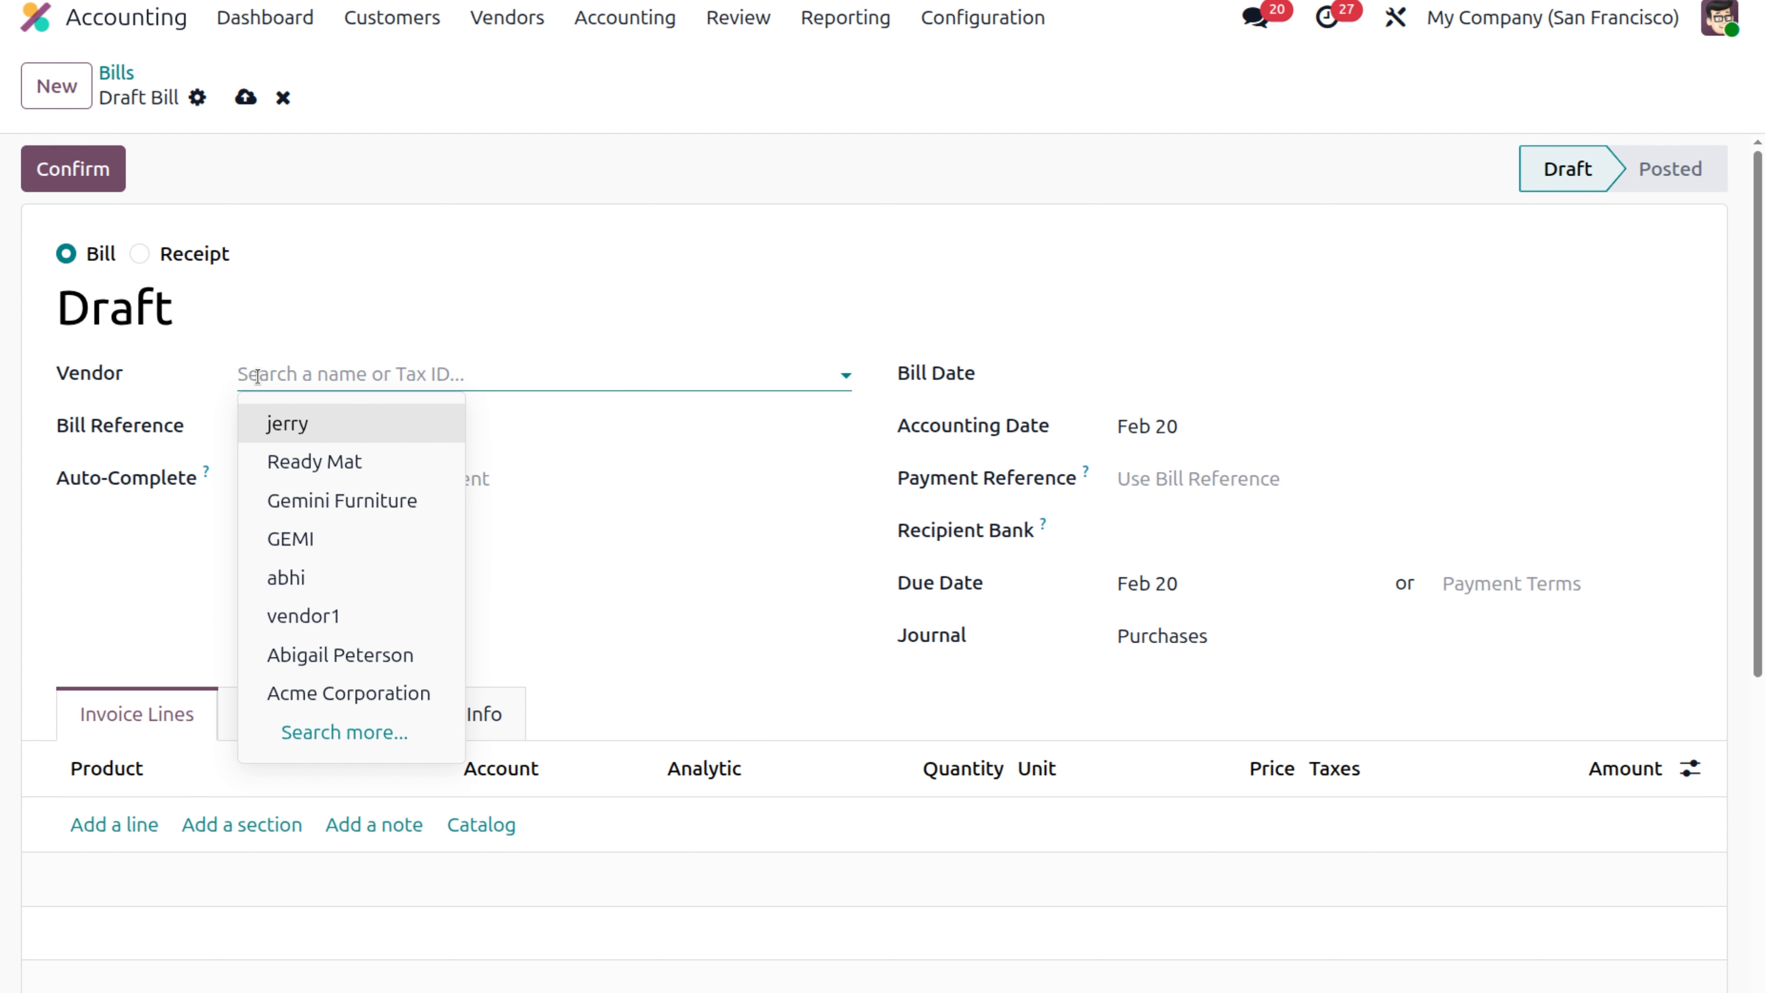
{"action": "left_click", "coordinate": [311, 432]}
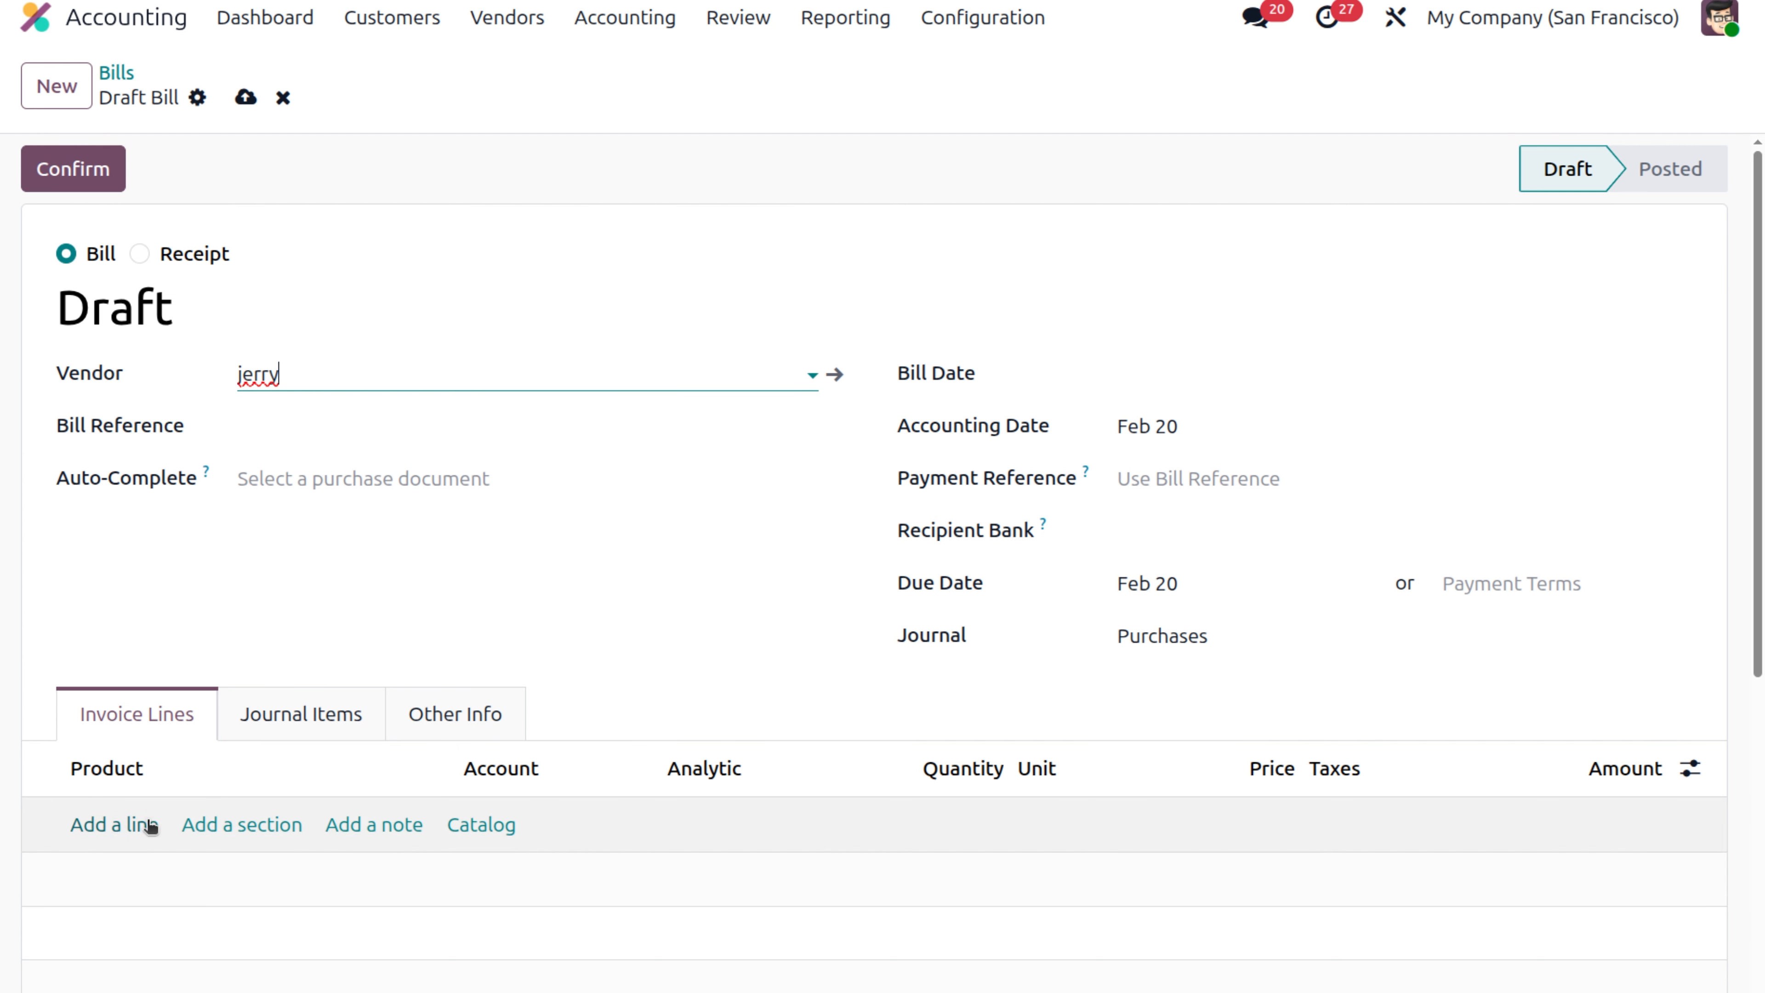
{"action": "left_click", "coordinate": [124, 824]}
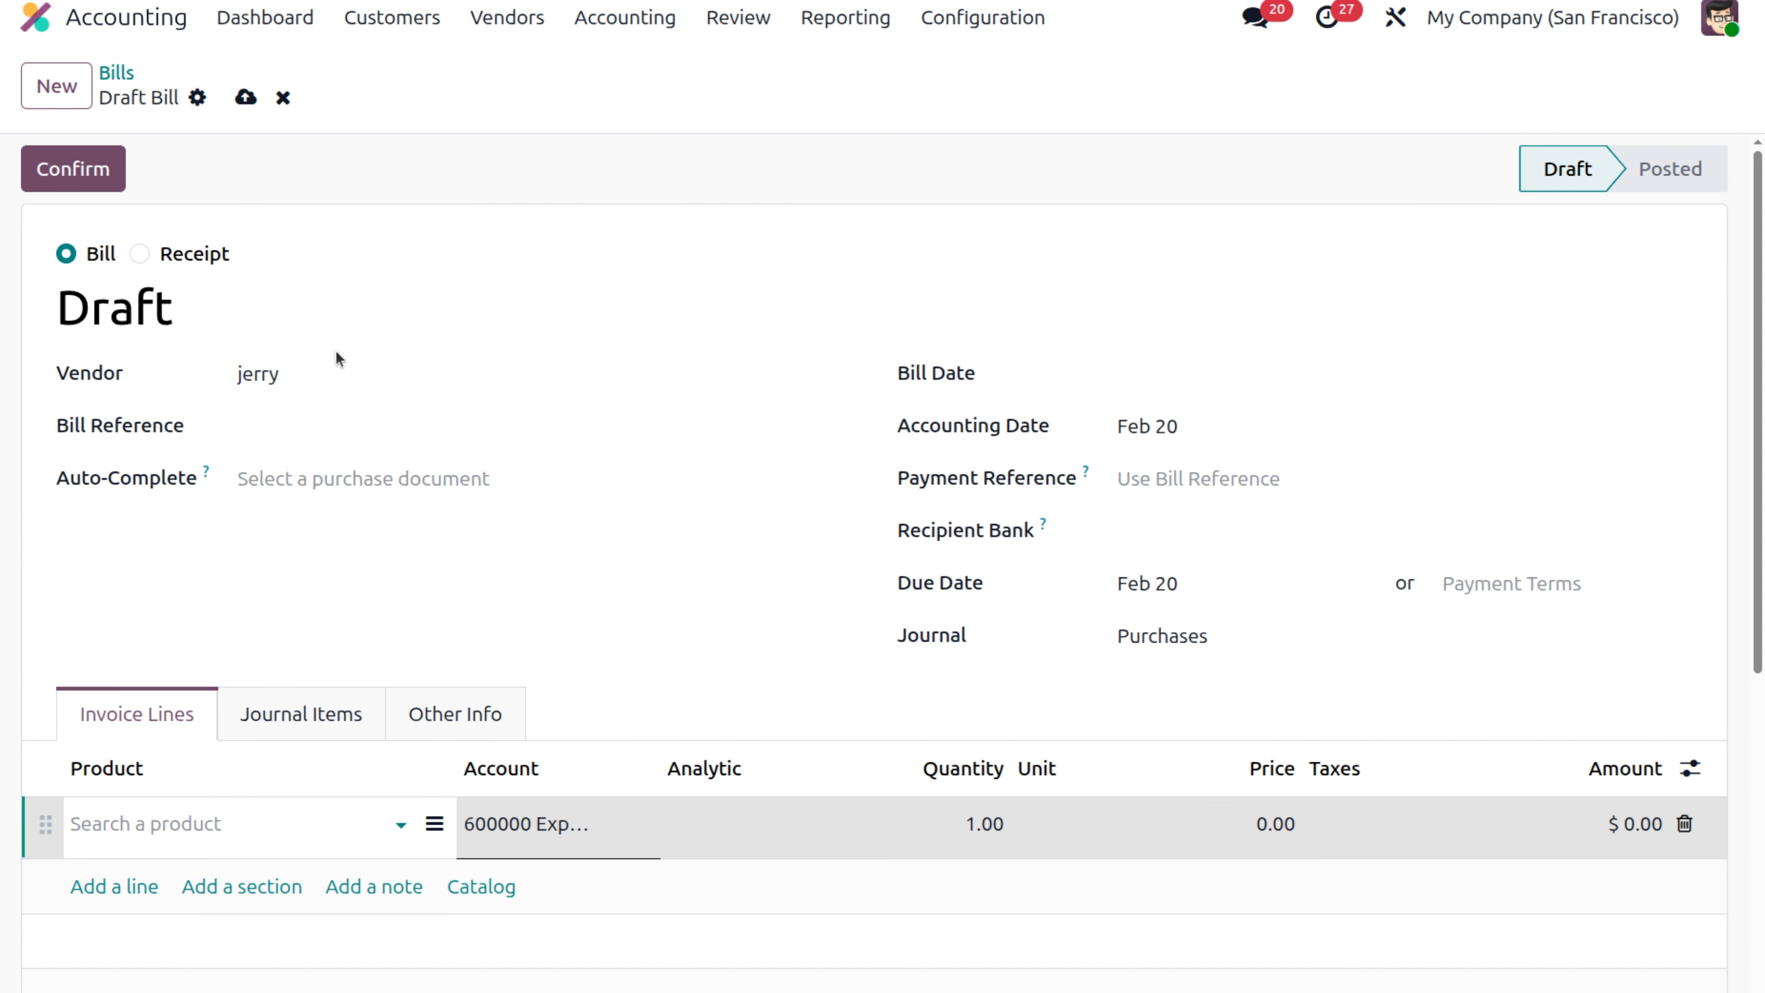
{"action": "left_click", "coordinate": [313, 377]}
{"action": "key", "text": "BackSpace"}
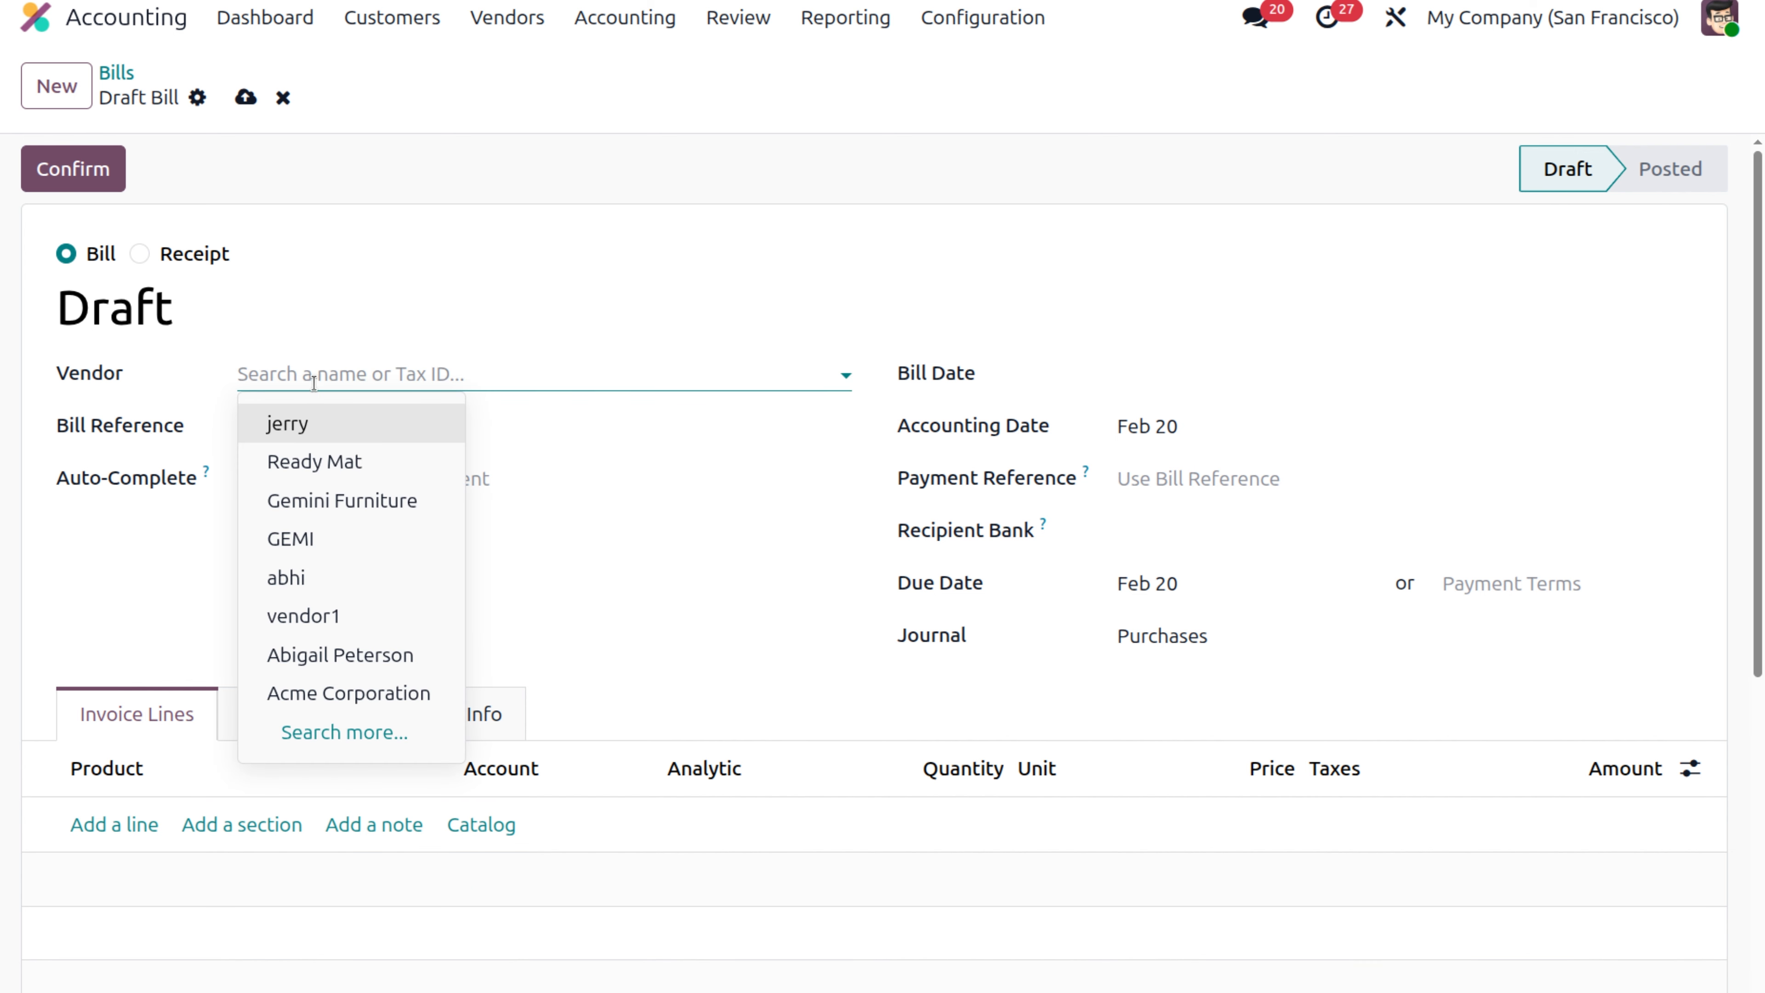
Set the draft bill's vendor to Ready Mat.
{"action": "left_click", "coordinate": [335, 462]}
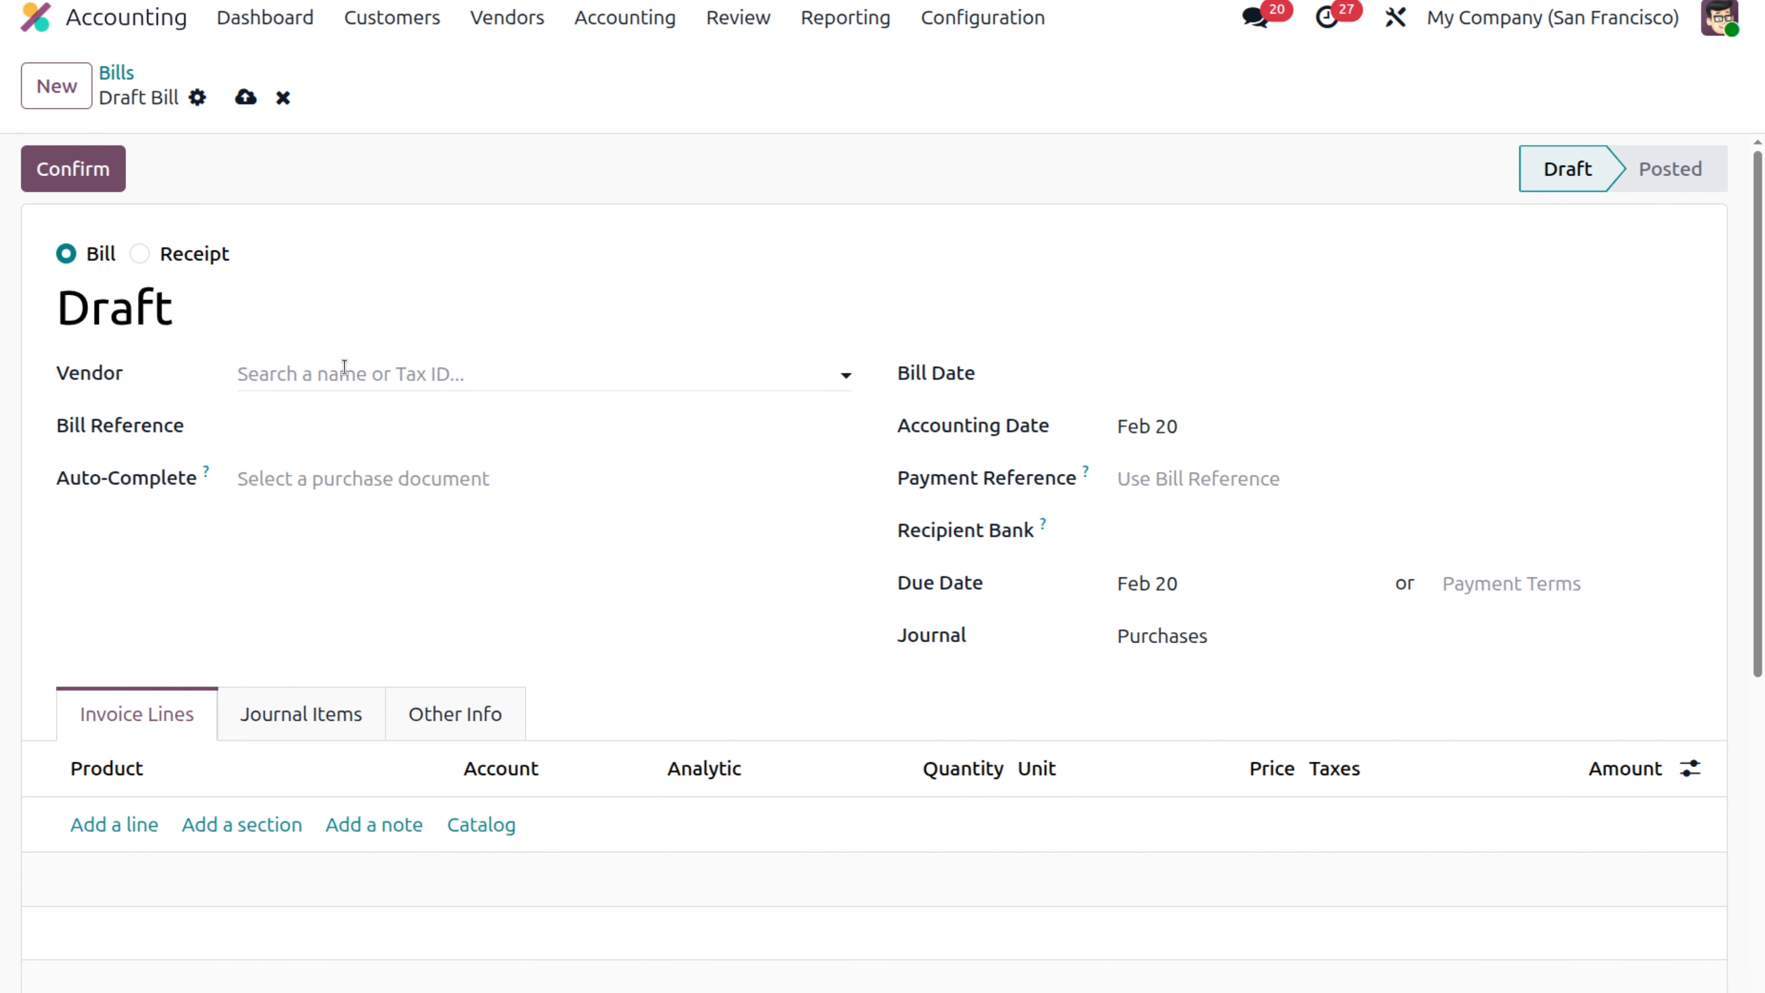
{"action": "left_click", "coordinate": [344, 369]}
{"action": "left_click", "coordinate": [337, 461]}
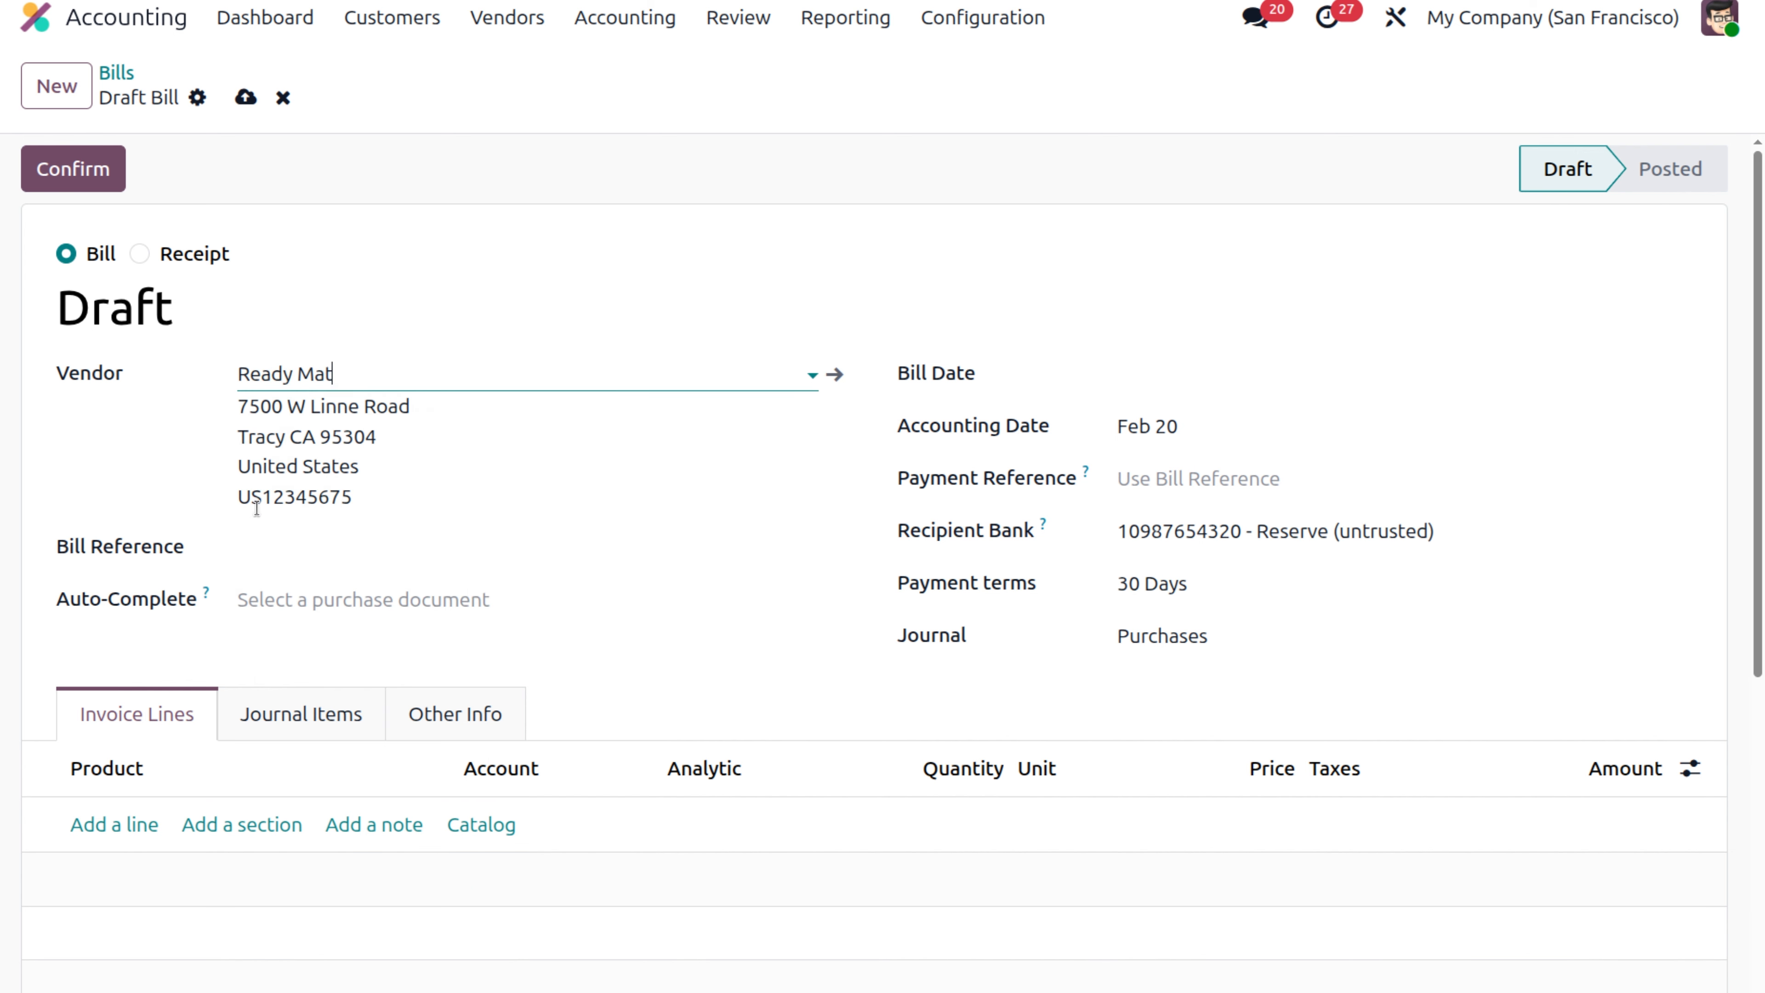
Add an invoice line for the computer product and set the bill date to Feb 20.
{"action": "left_click", "coordinate": [144, 823]}
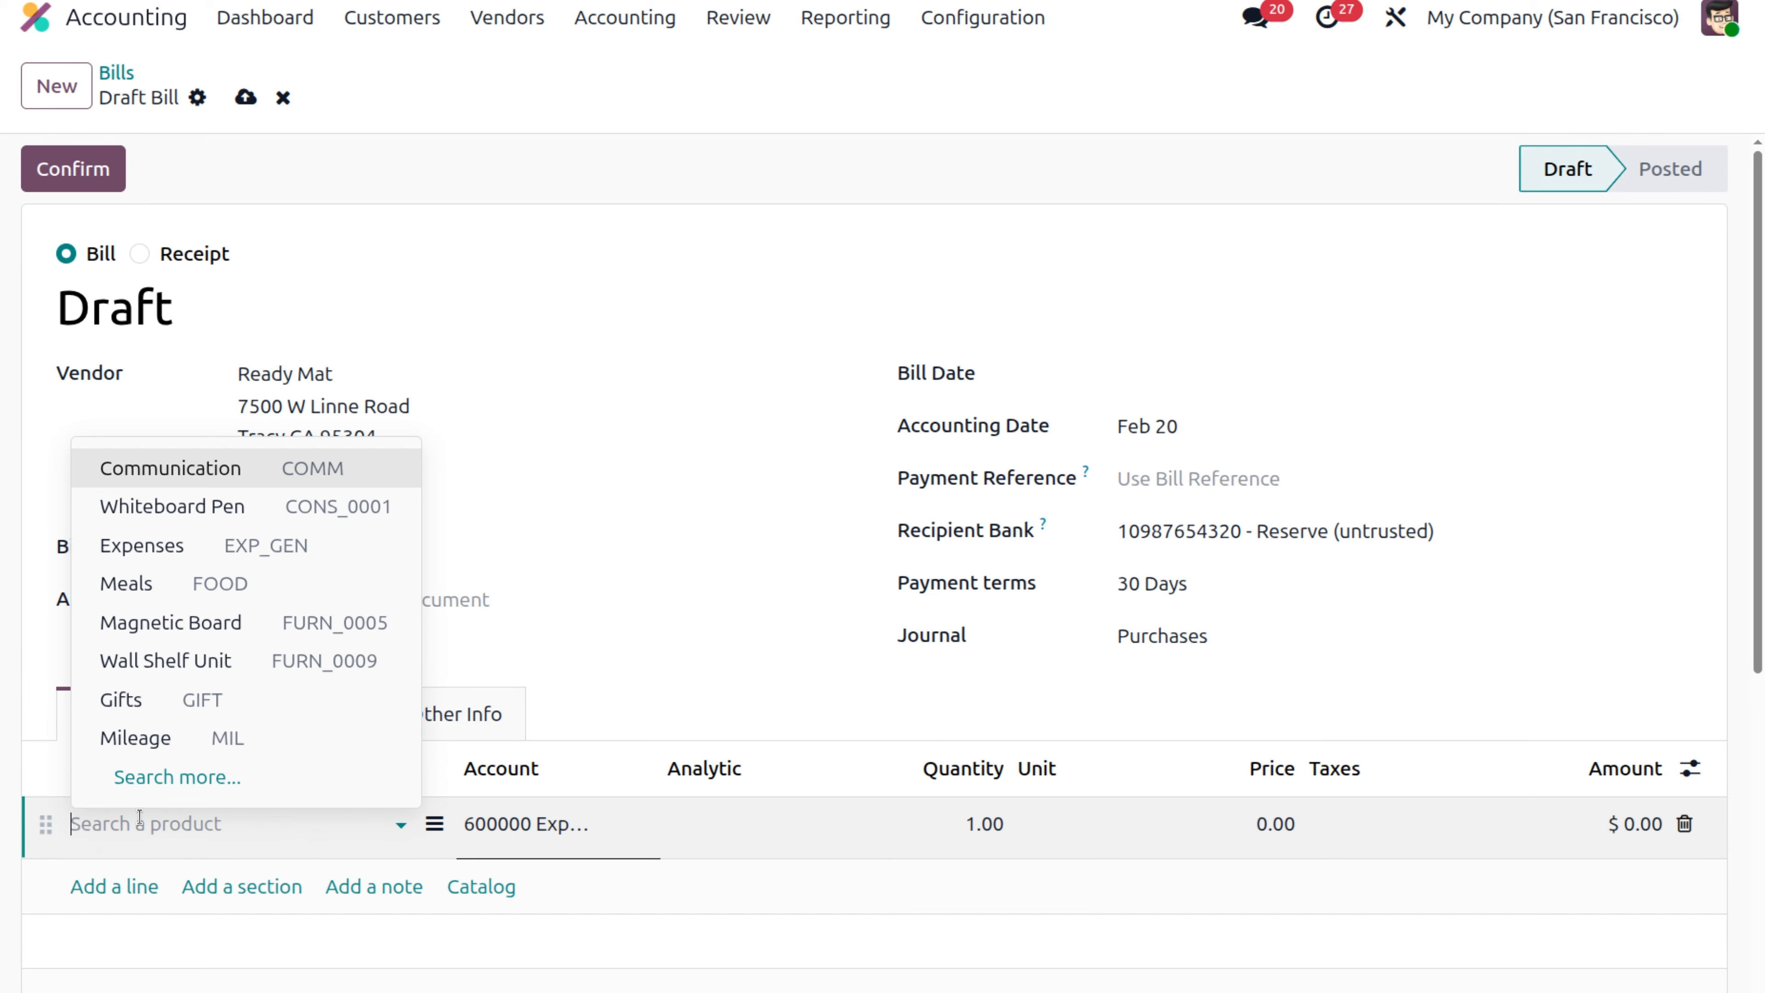
{"action": "type", "text": "com"}
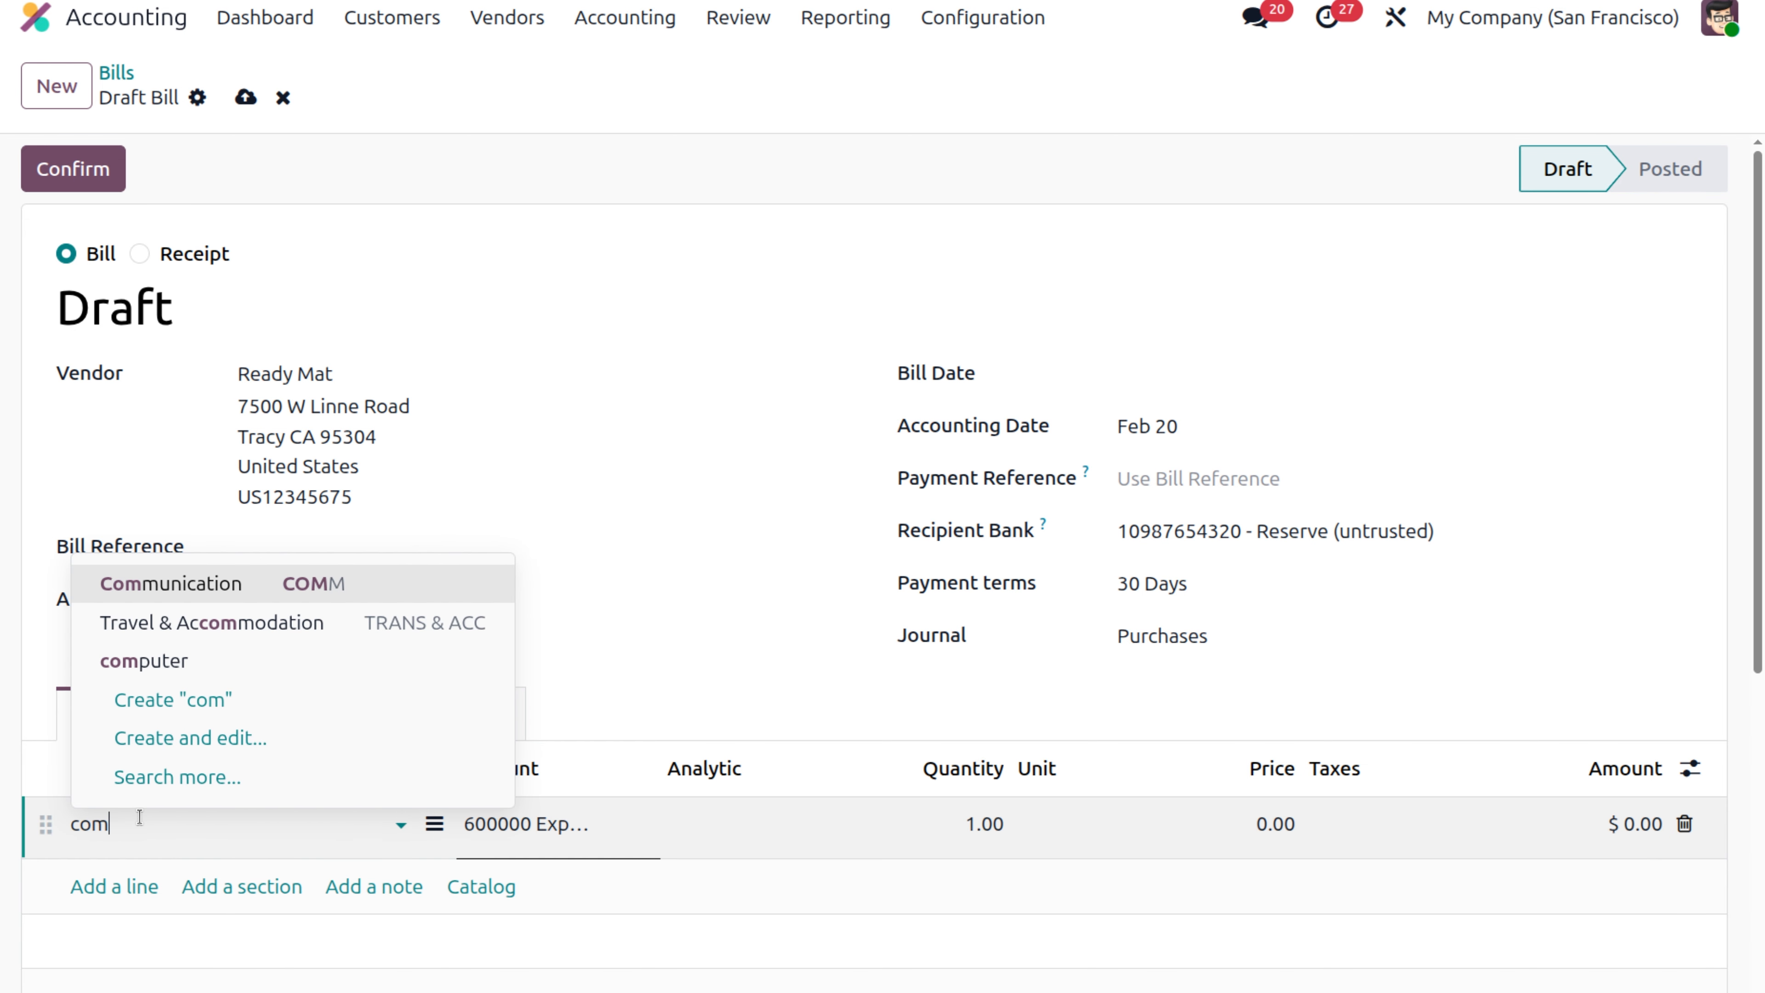
{"action": "left_click", "coordinate": [143, 660]}
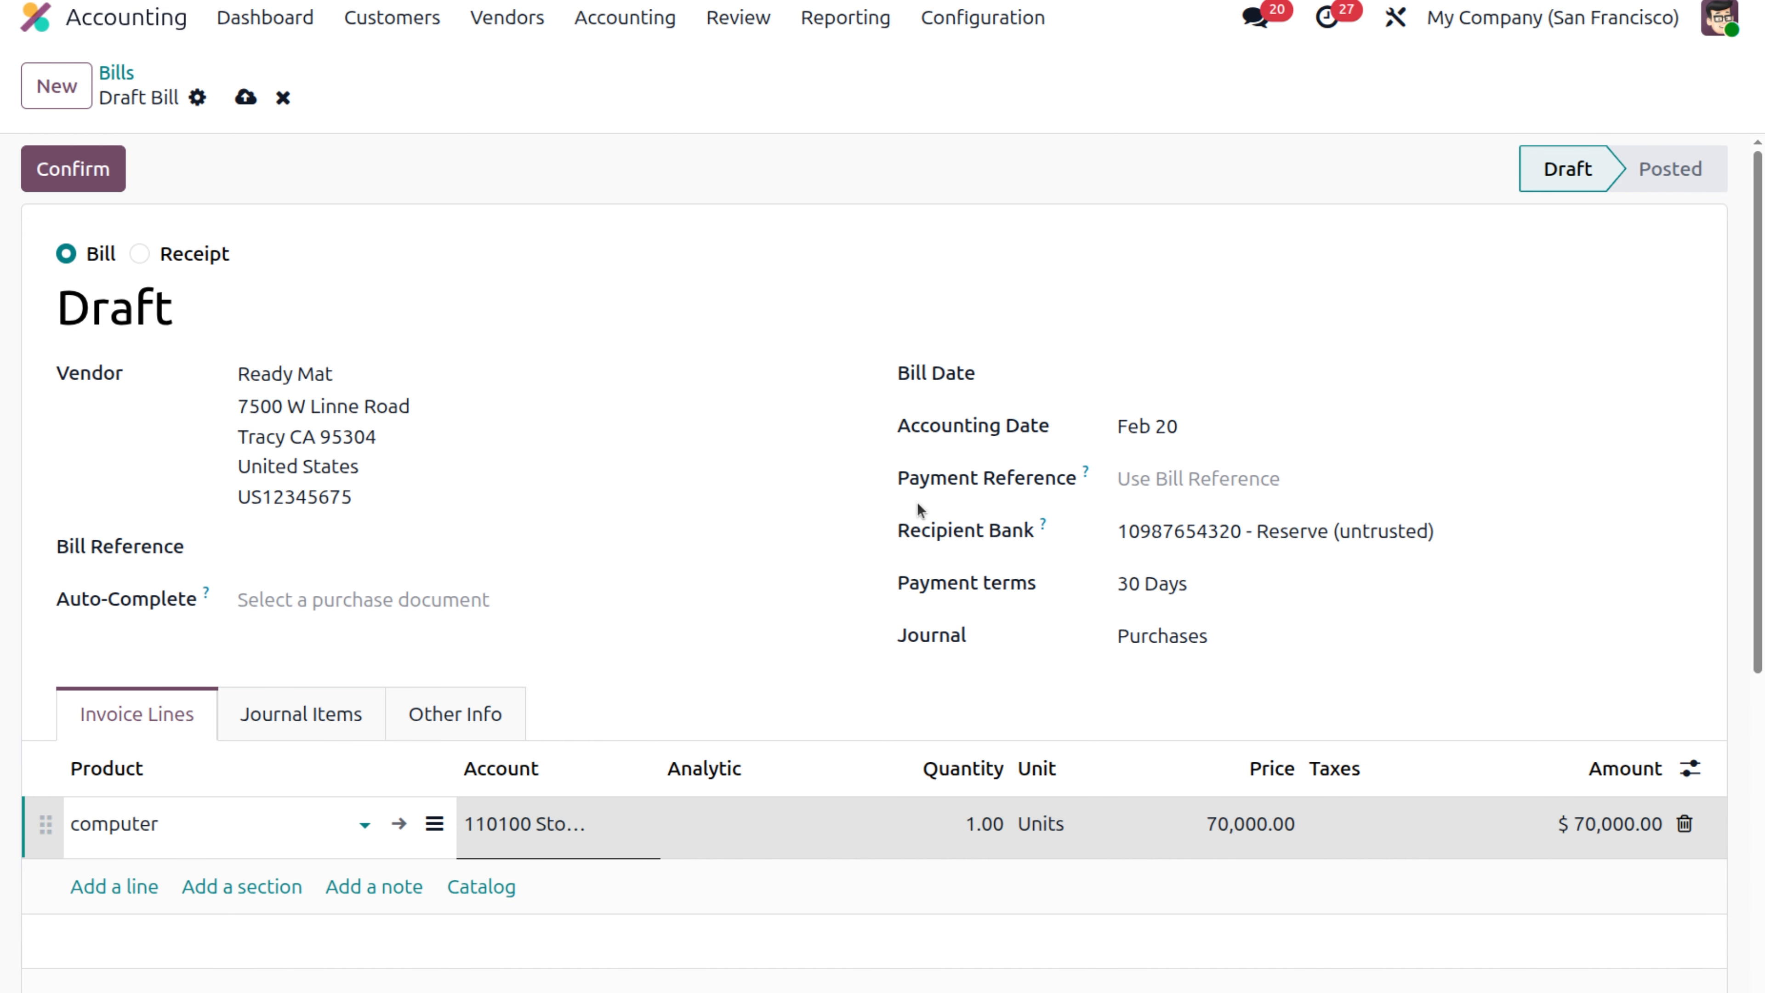
{"action": "left_click", "coordinate": [1196, 383]}
{"action": "left_click", "coordinate": [1528, 646]}
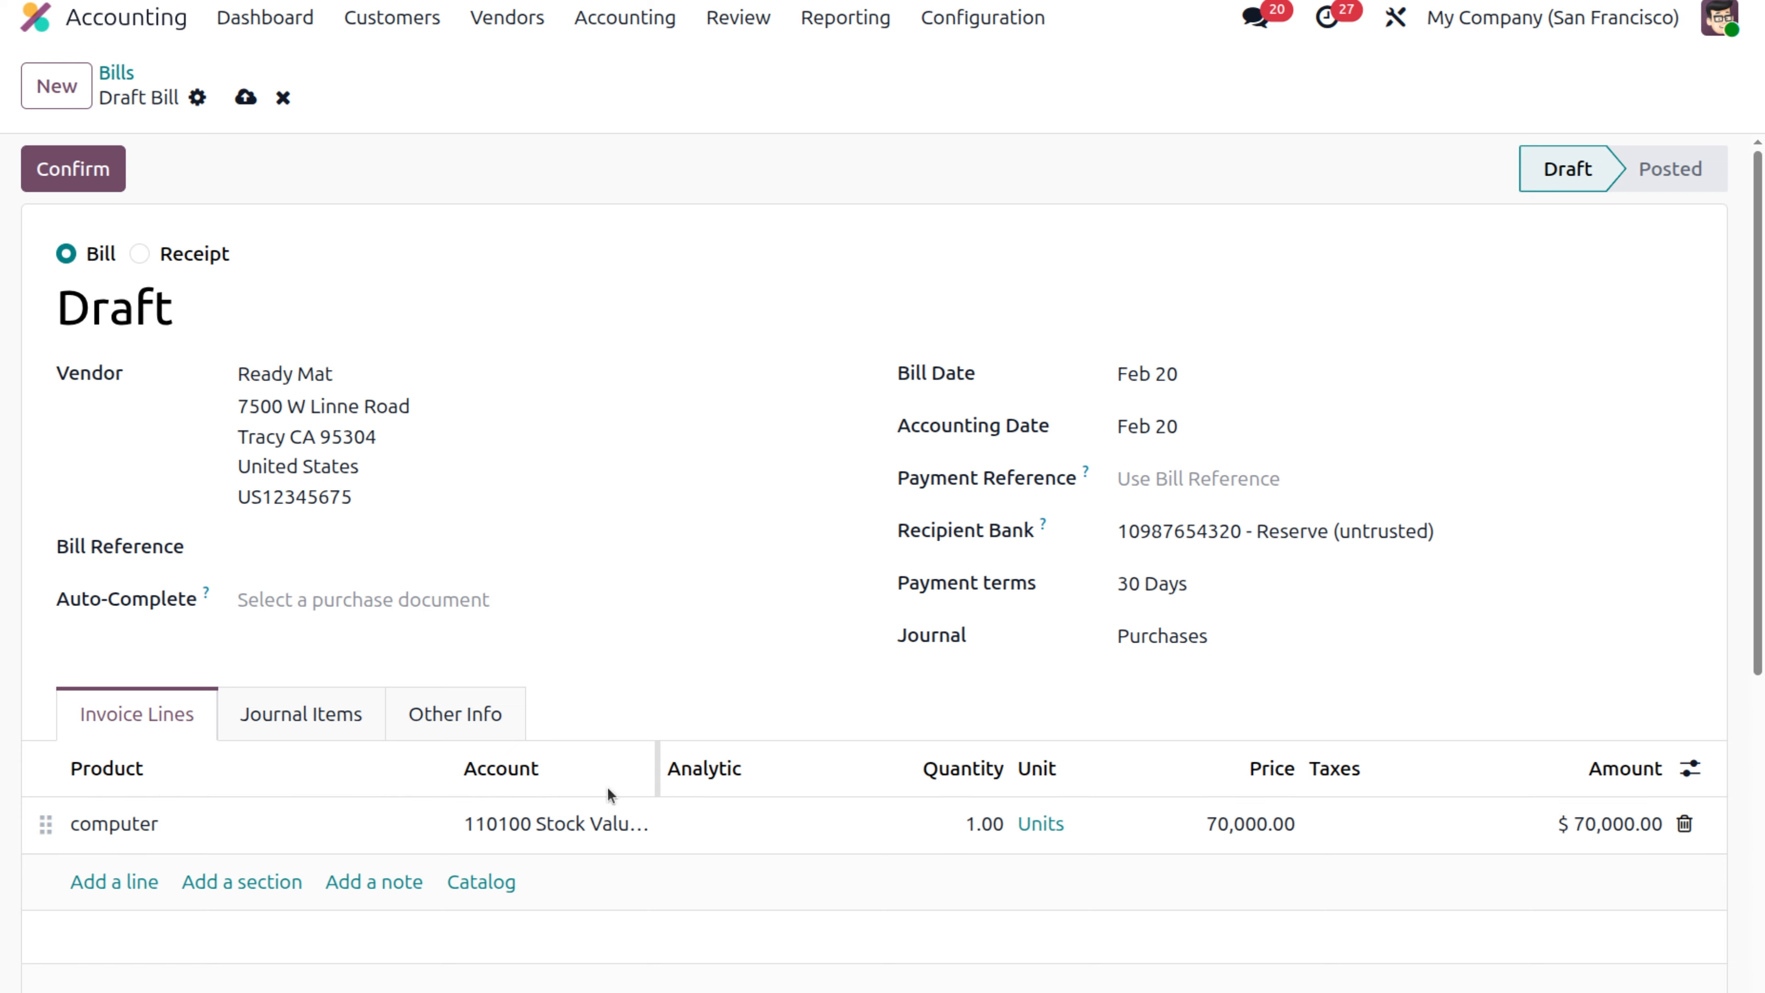
Widen the Account column and set the computer line's account to 151001 office equipment.
{"action": "left_click_drag", "start_coordinate": [653, 768], "coordinate": [766, 768]}
{"action": "left_click", "coordinate": [610, 834]}
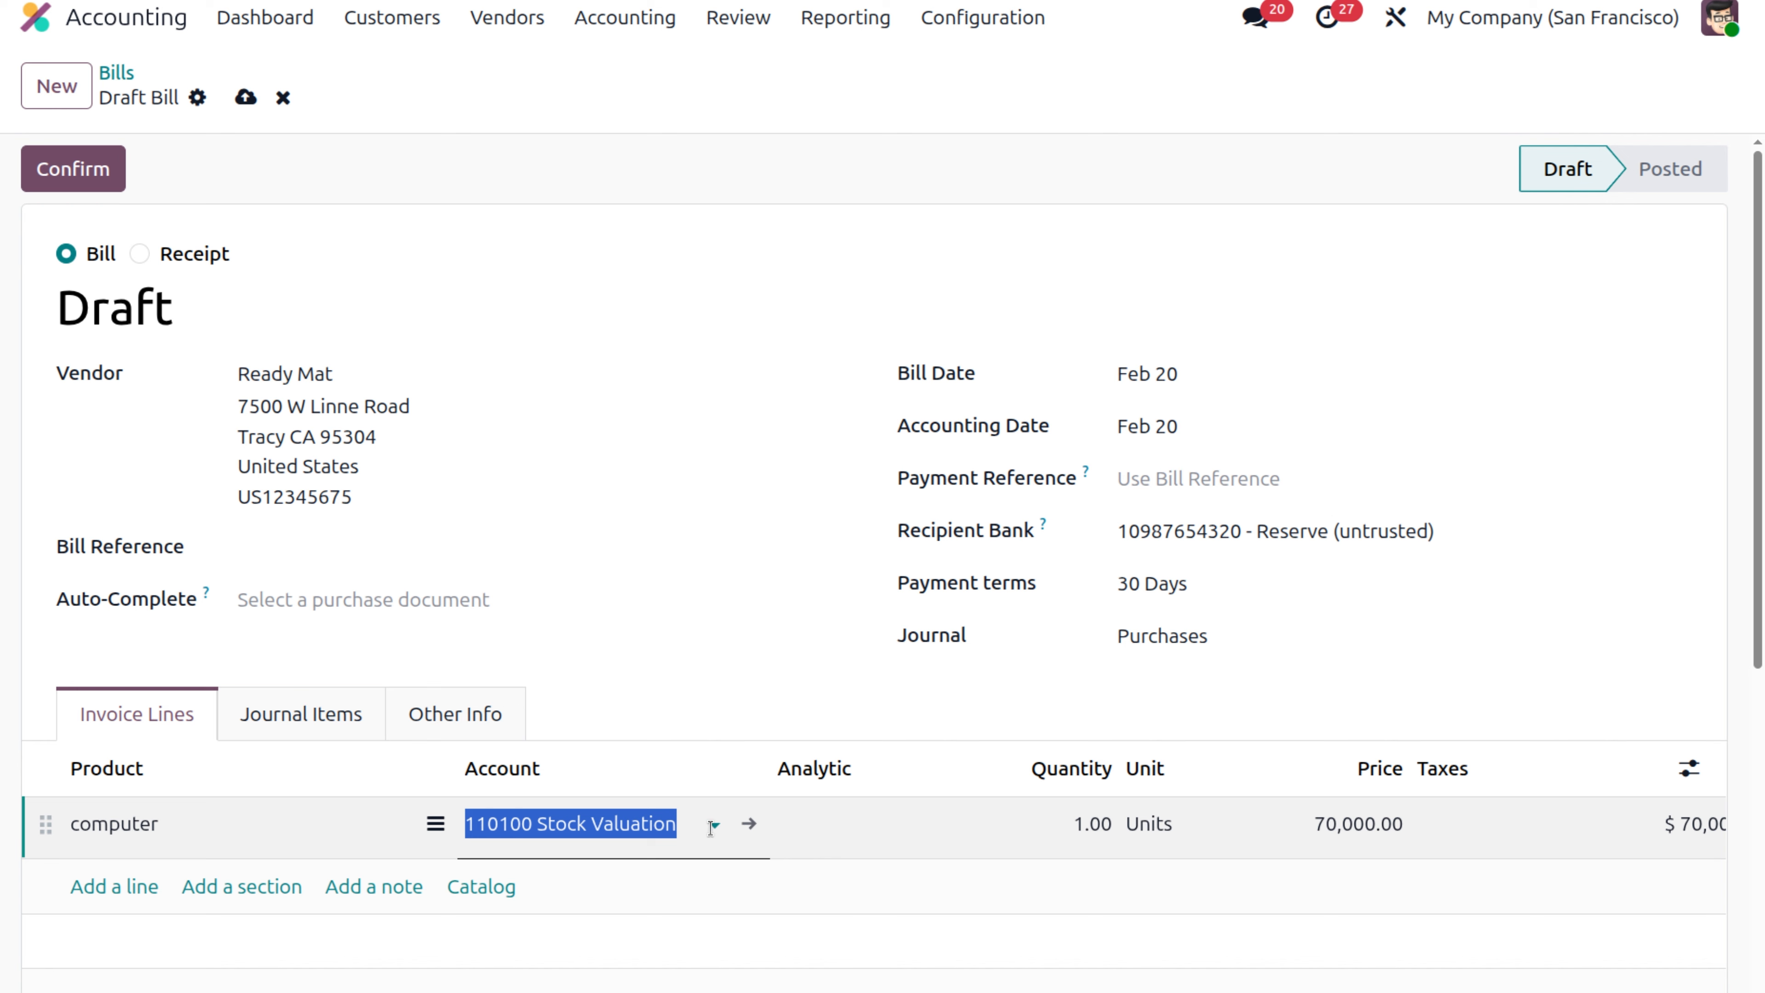
{"action": "key", "text": "BackSpace"}
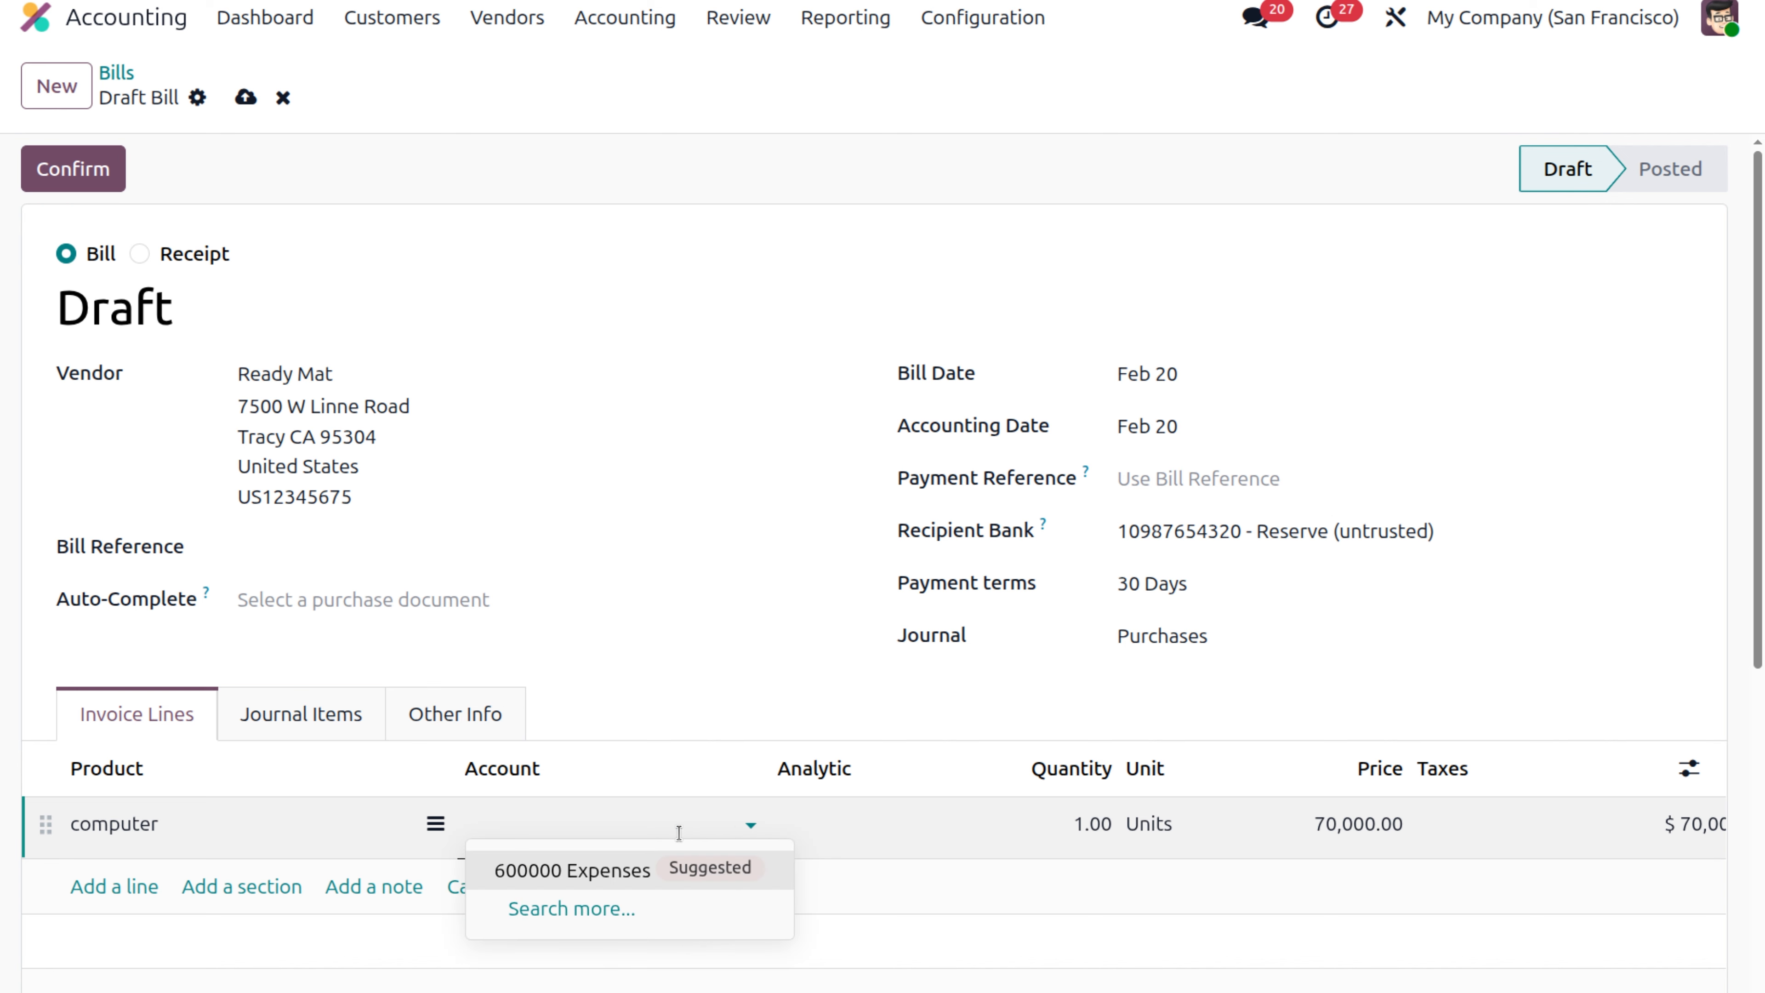
{"action": "type", "text": "off"}
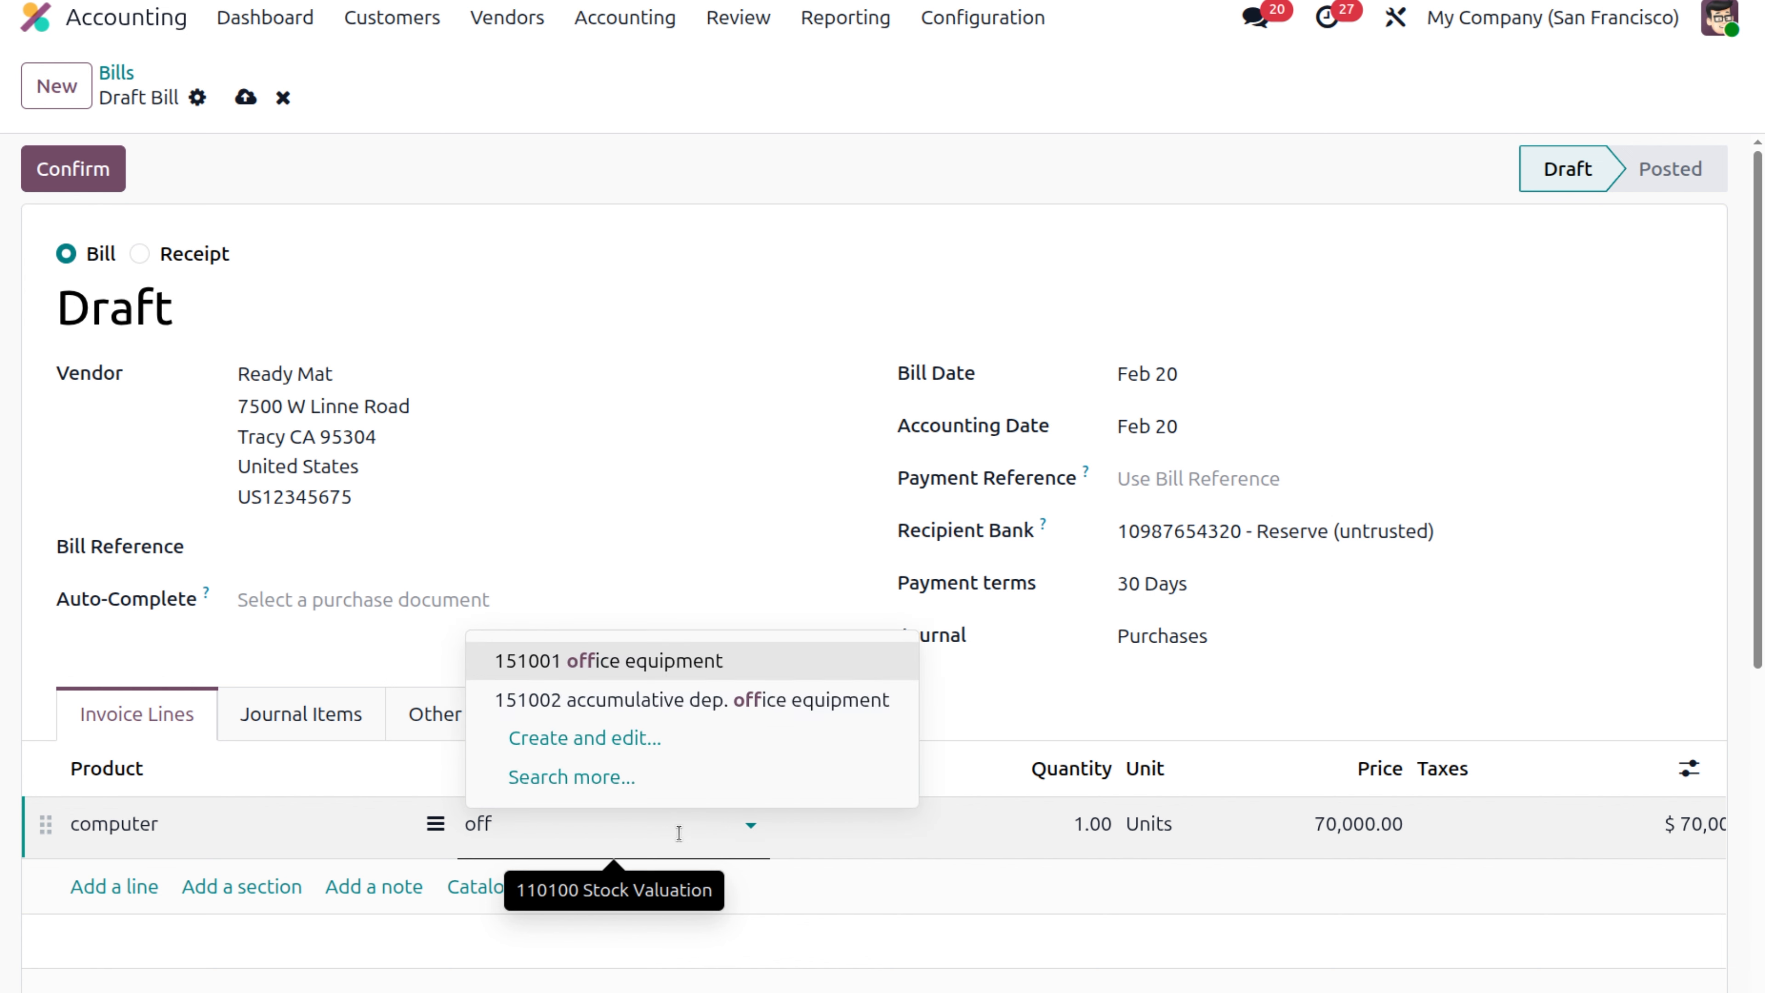
{"action": "left_click", "coordinate": [697, 662]}
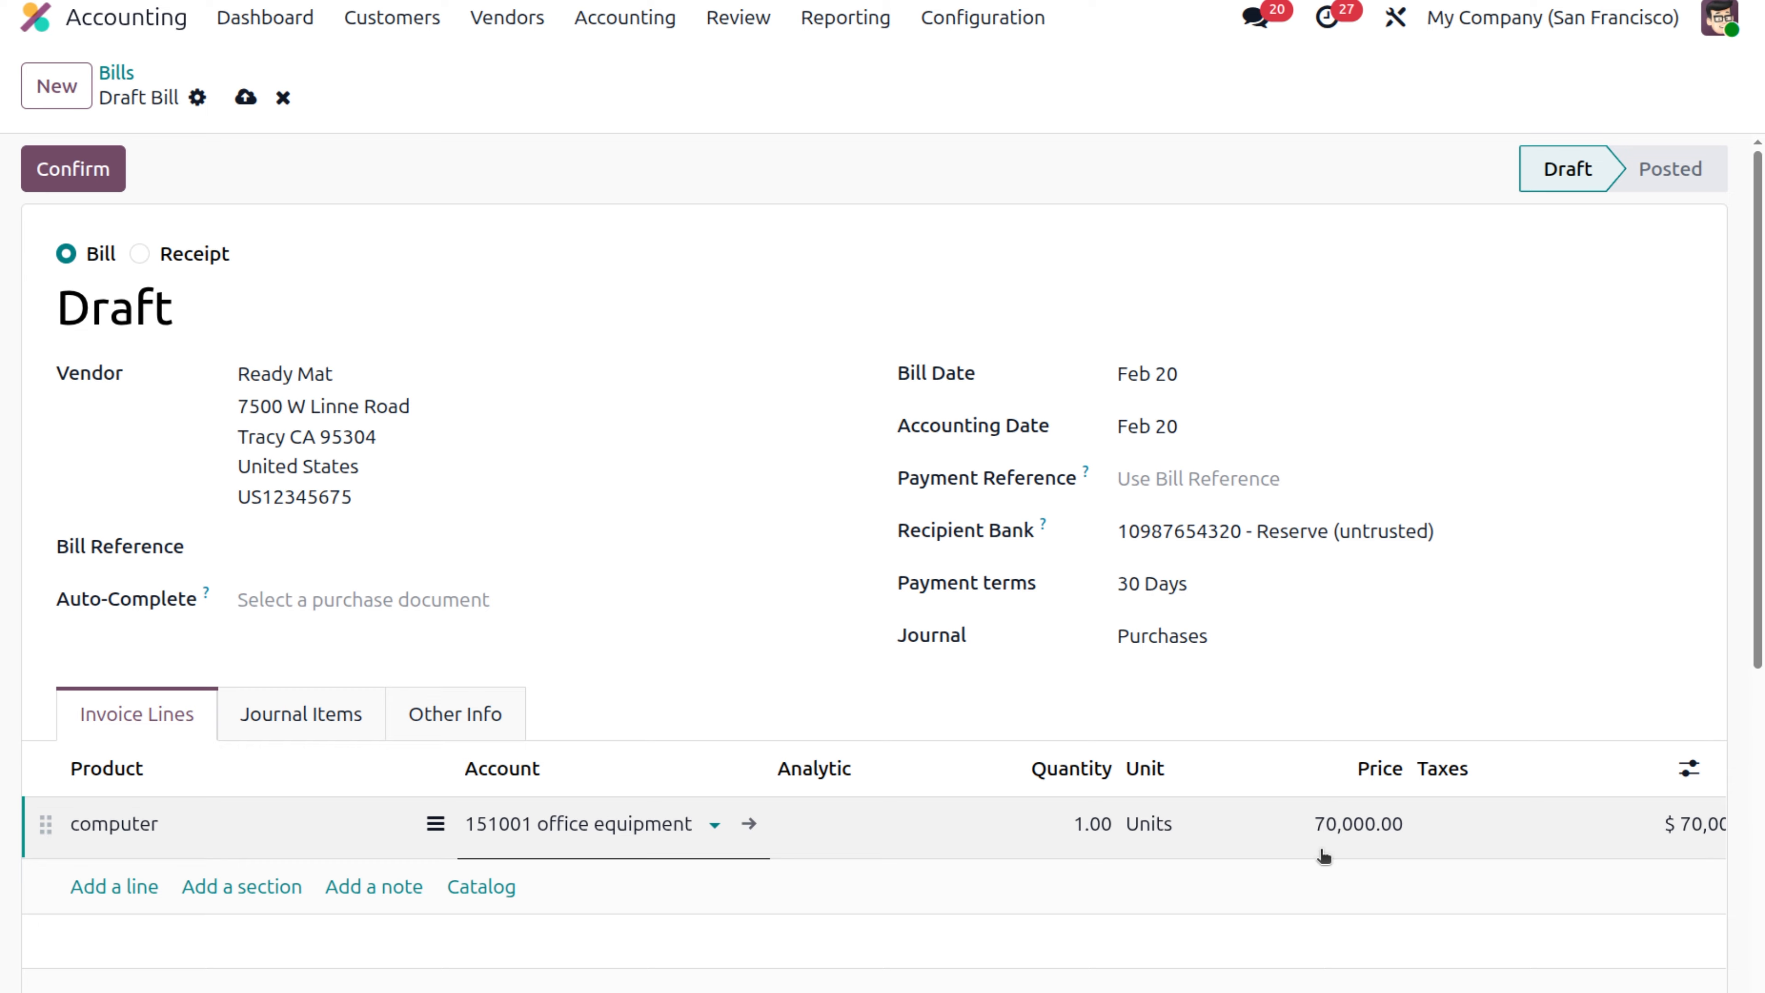
Save the draft vendor bill and confirm it.
{"action": "scroll", "coordinate": [1324, 855], "scroll_direction": "right", "scroll_amount": 3}
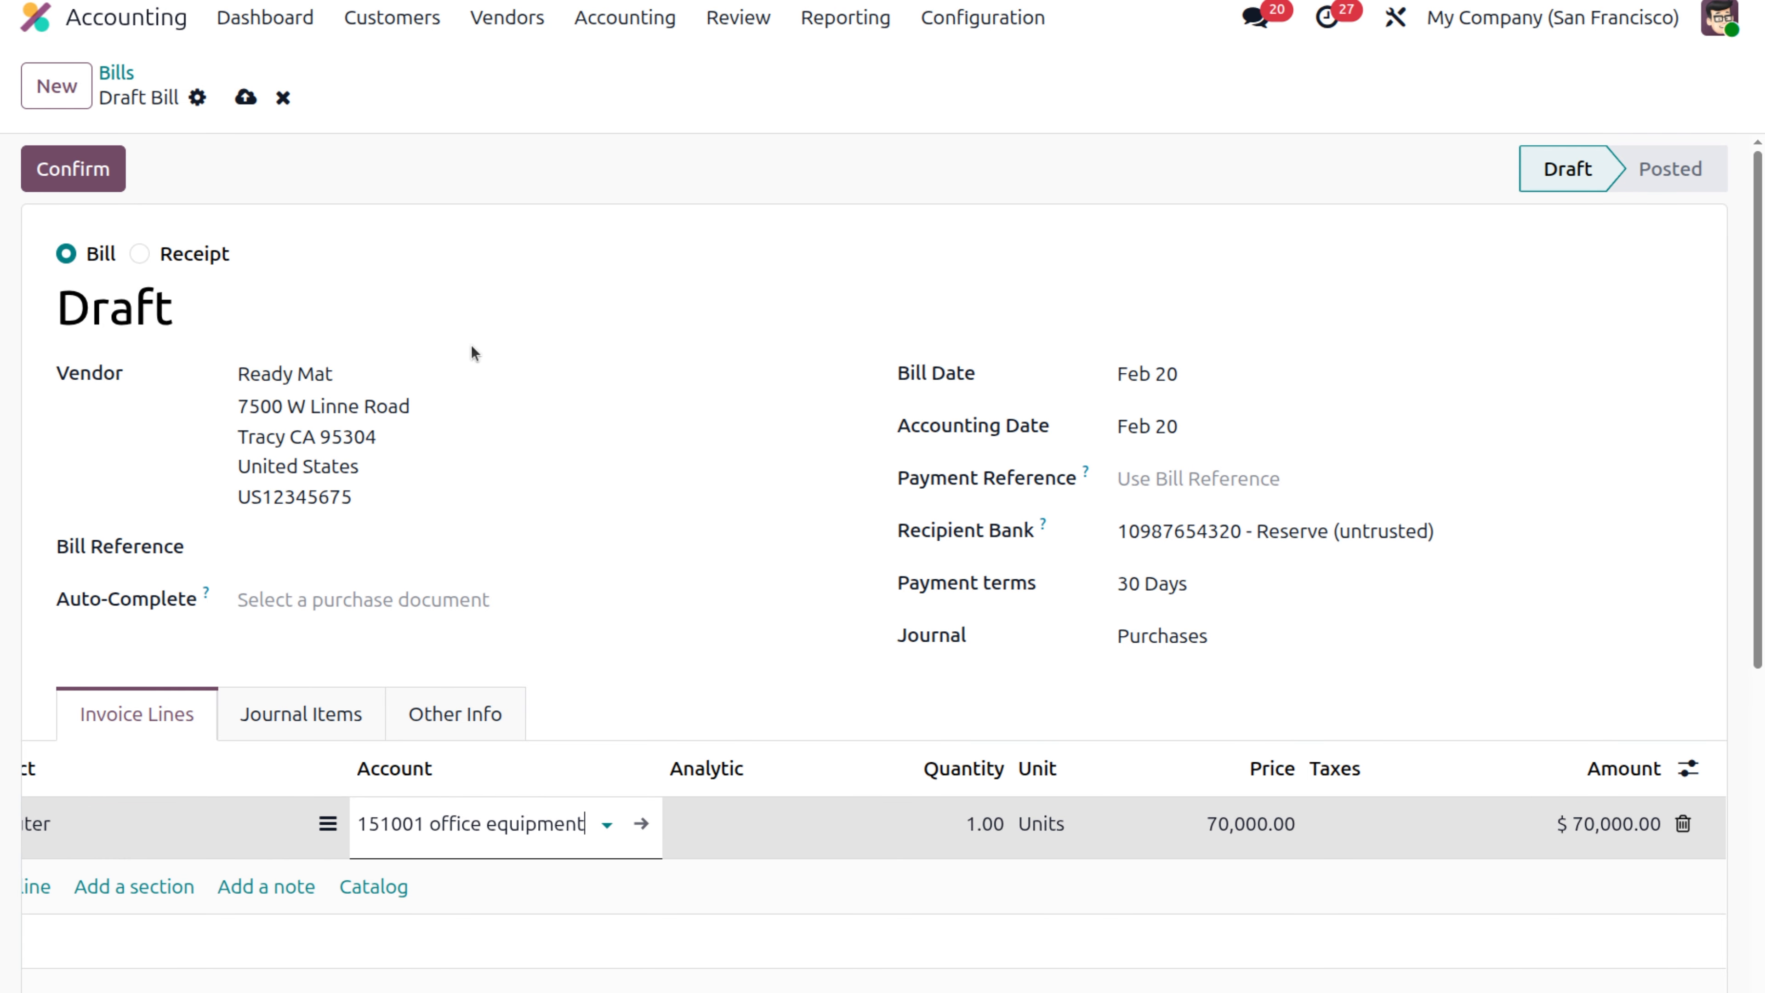
{"action": "scroll", "coordinate": [378, 895], "scroll_direction": "left", "scroll_amount": 3}
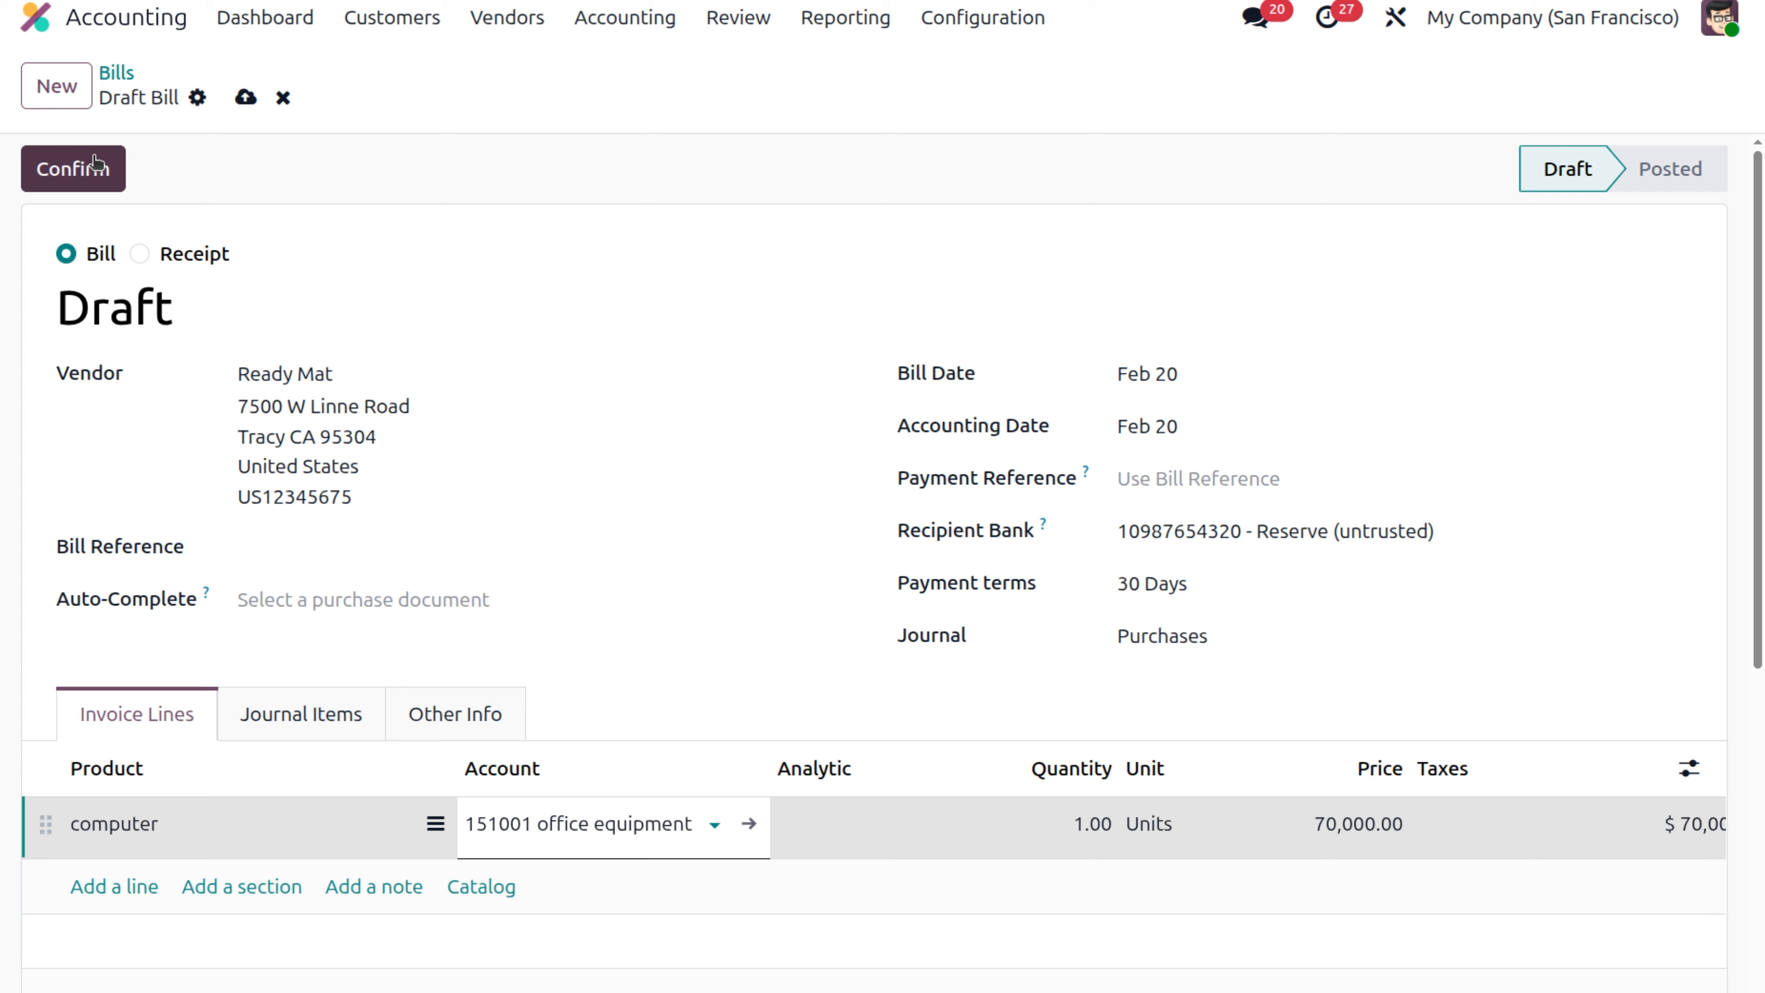
{"action": "left_click", "coordinate": [247, 99]}
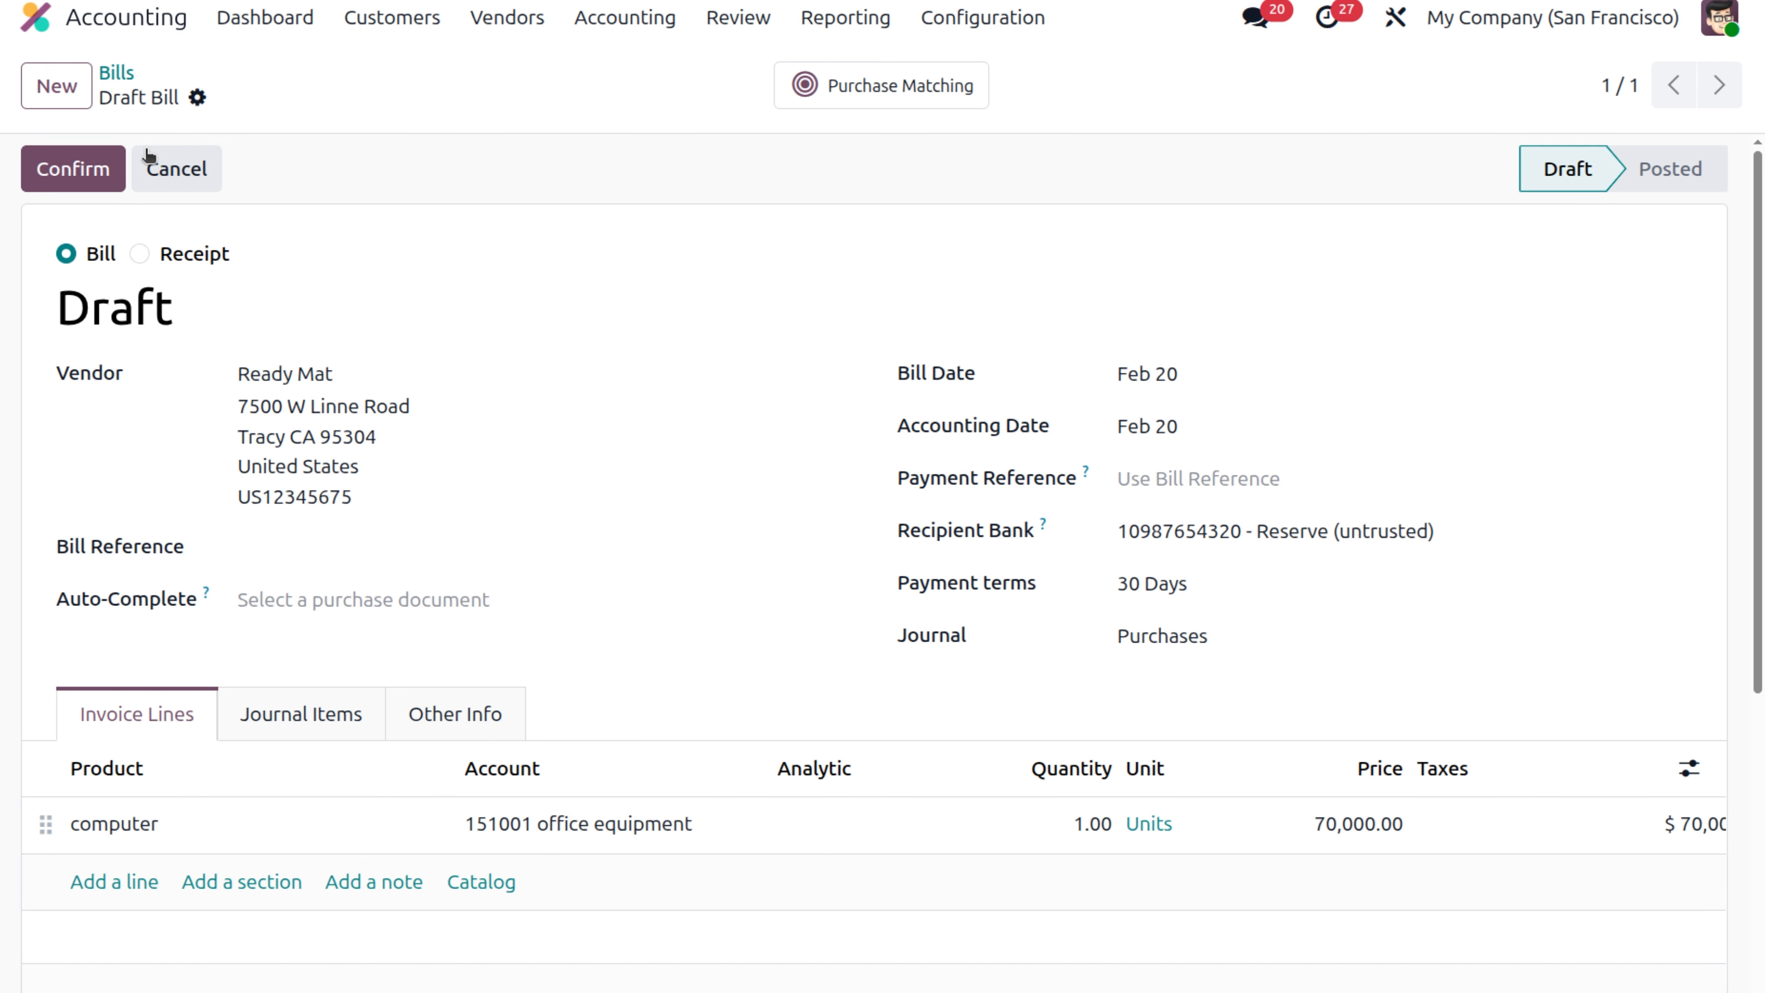
{"action": "left_click", "coordinate": [101, 180]}
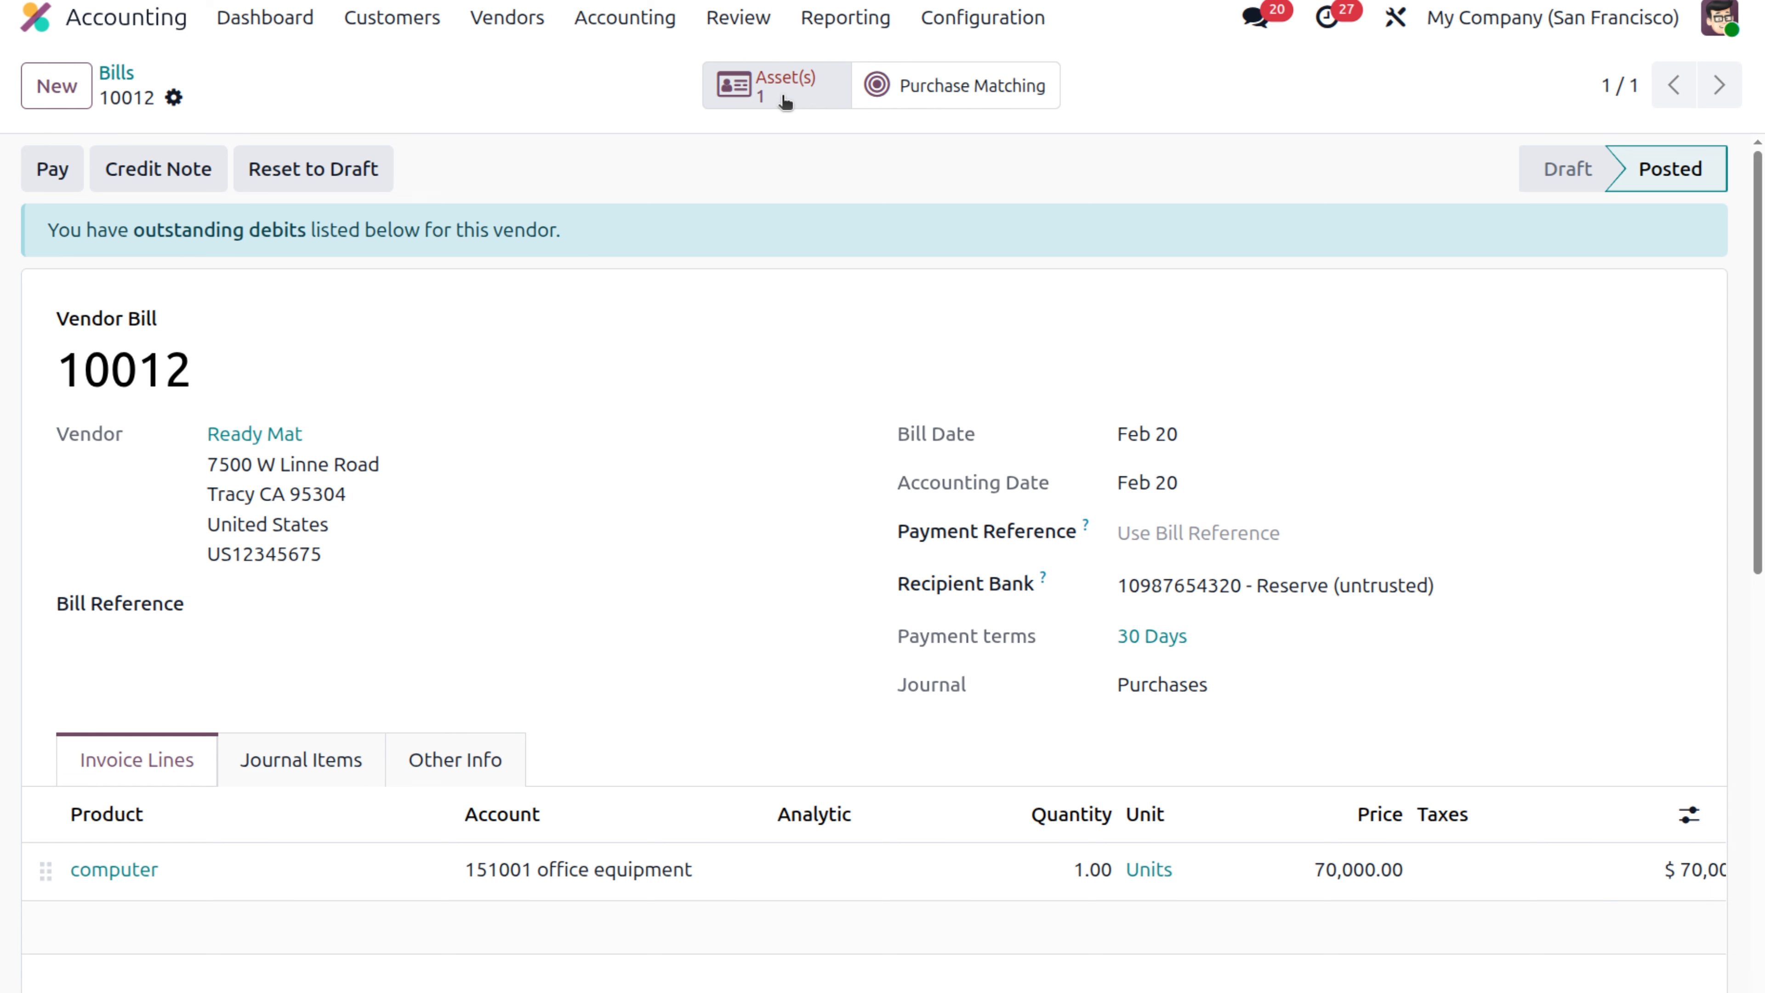
Open the asset linked to the posted bill and set its asset model to computer.
{"action": "left_click", "coordinate": [785, 101]}
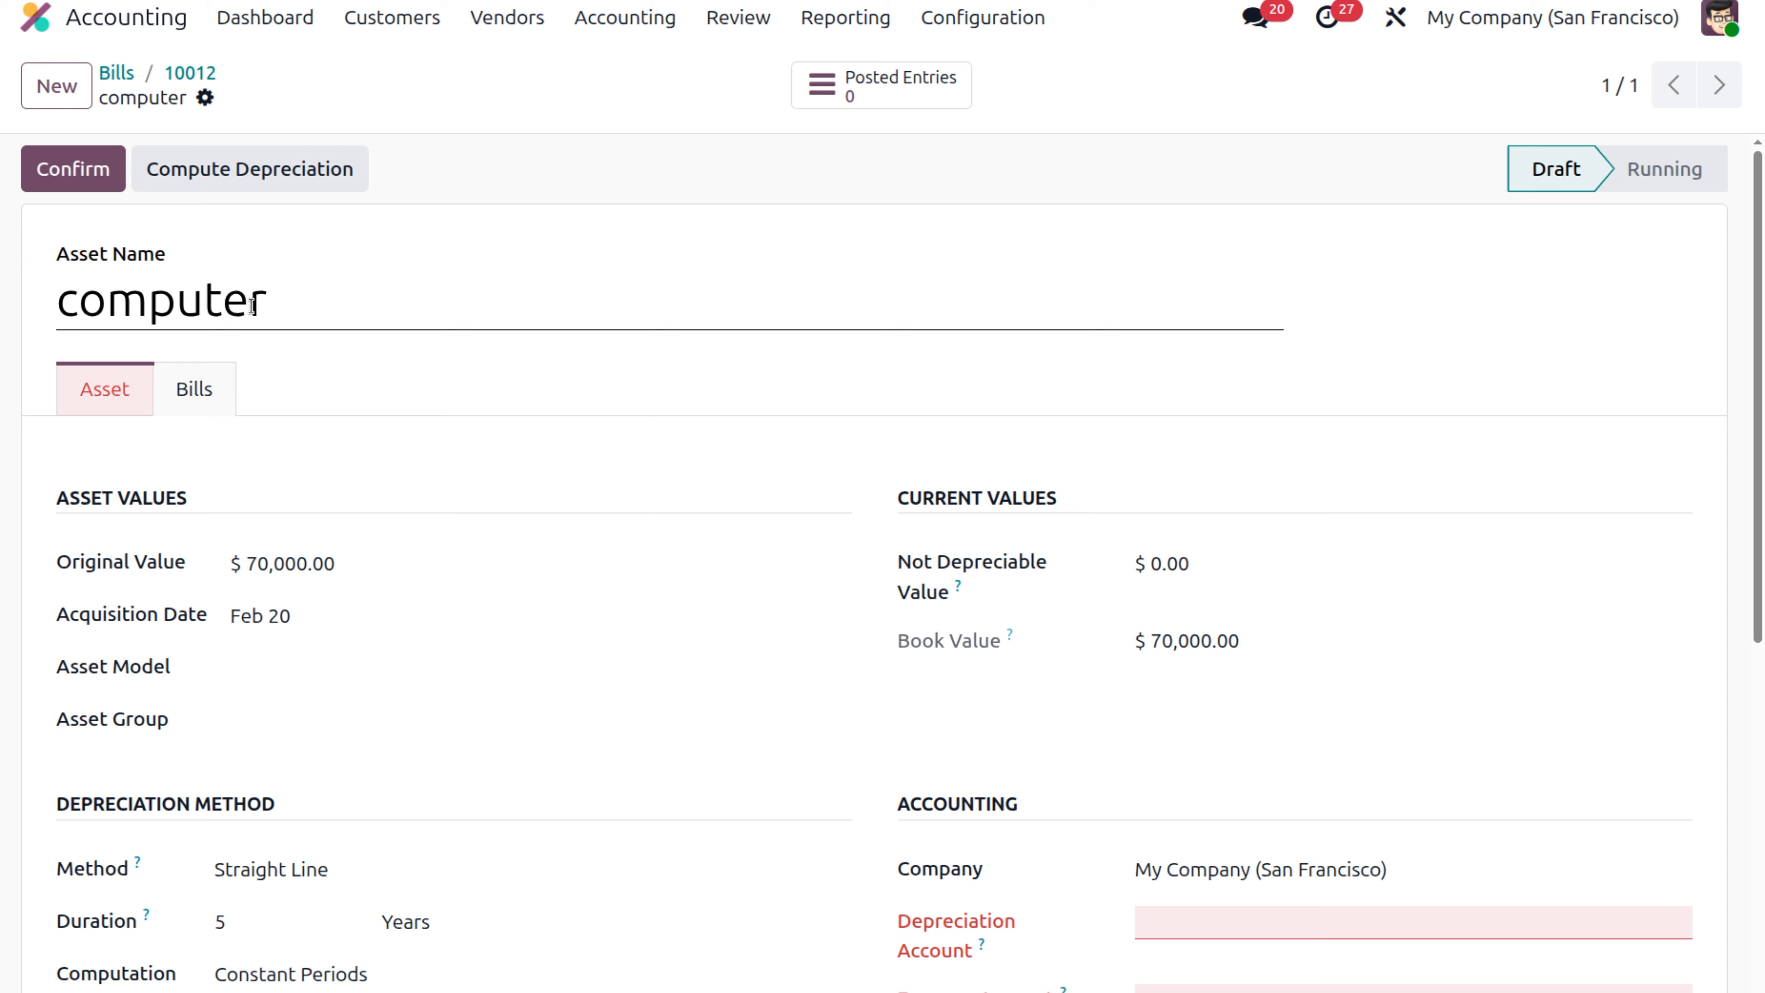
{"action": "scroll", "coordinate": [296, 296], "scroll_direction": "down", "scroll_amount": 3}
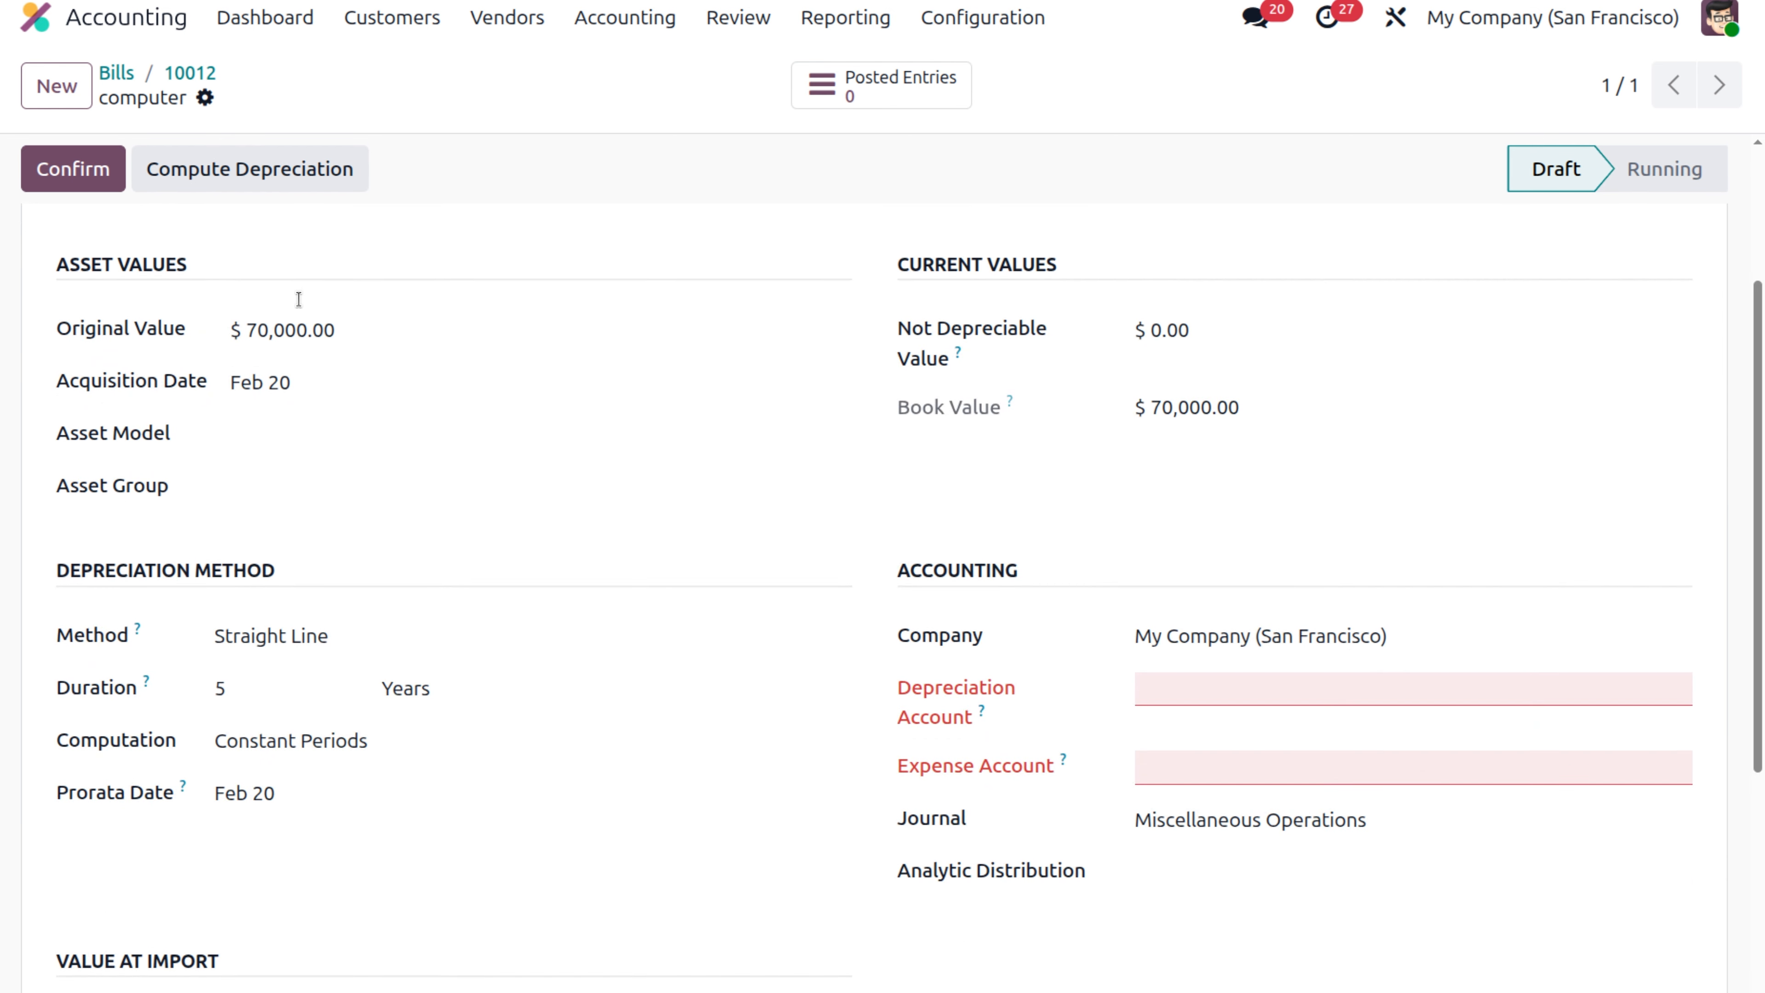
{"action": "scroll", "coordinate": [285, 298], "scroll_direction": "up", "scroll_amount": 3}
{"action": "scroll", "coordinate": [272, 621], "scroll_direction": "down", "scroll_amount": 4}
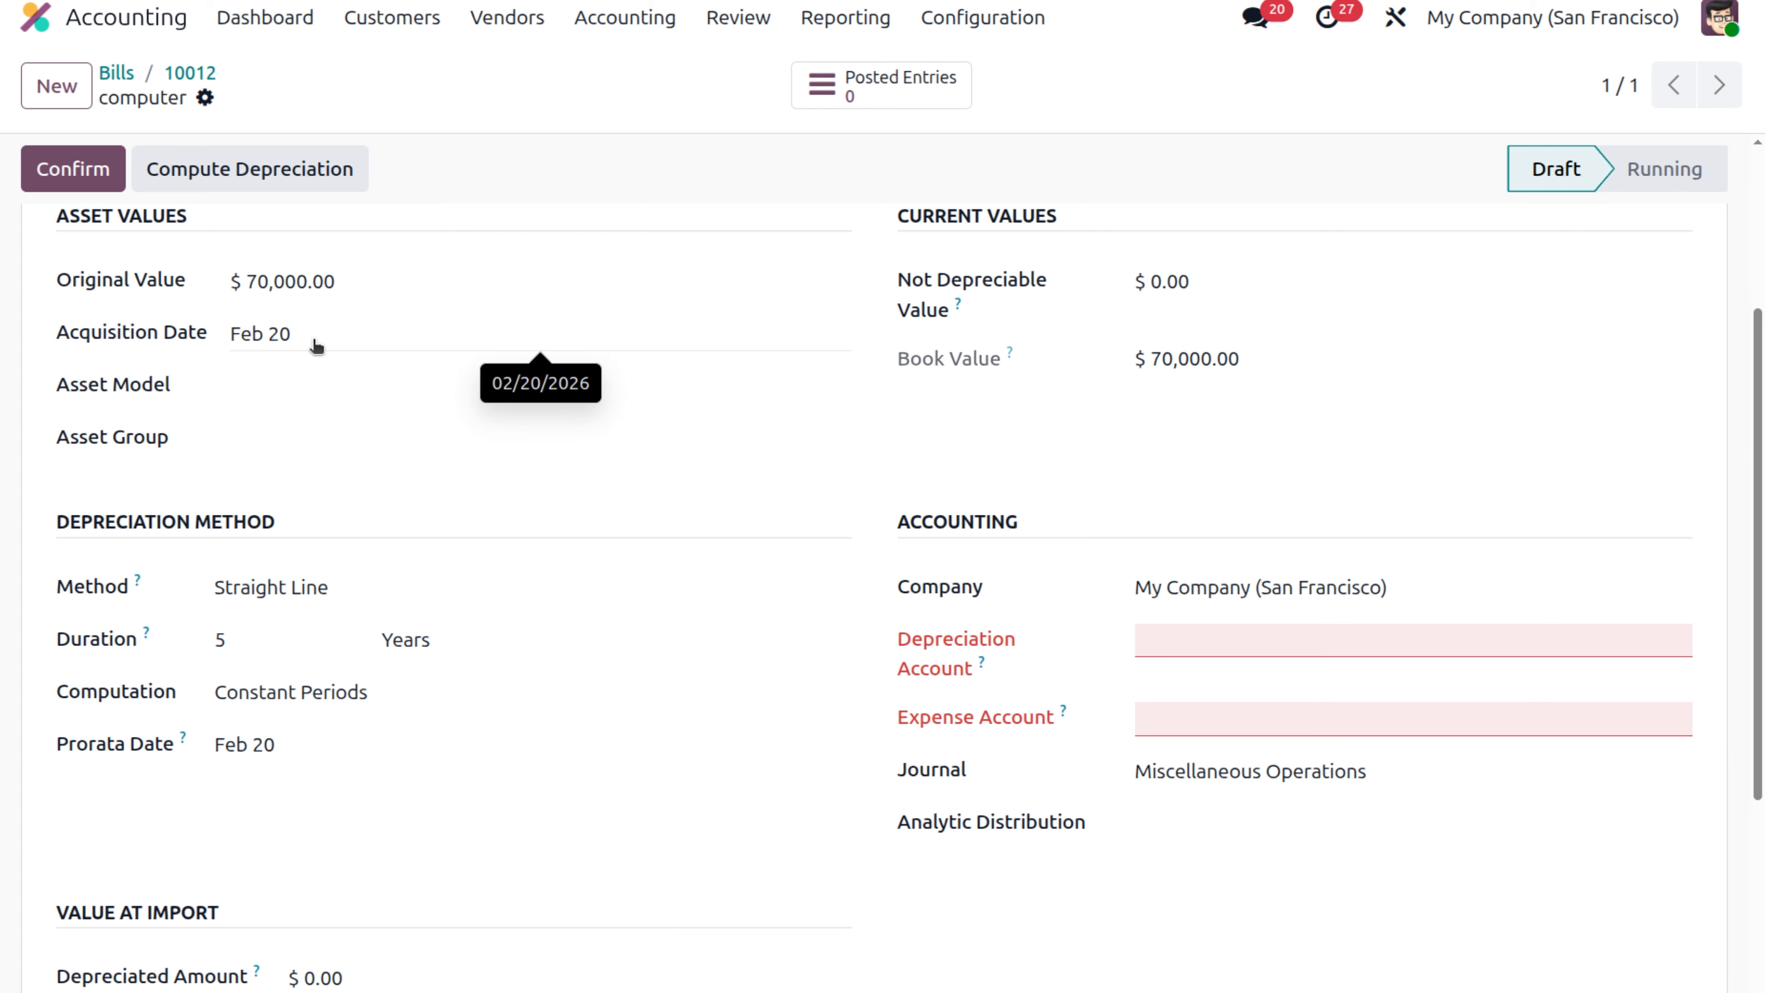
{"action": "left_click", "coordinate": [297, 388]}
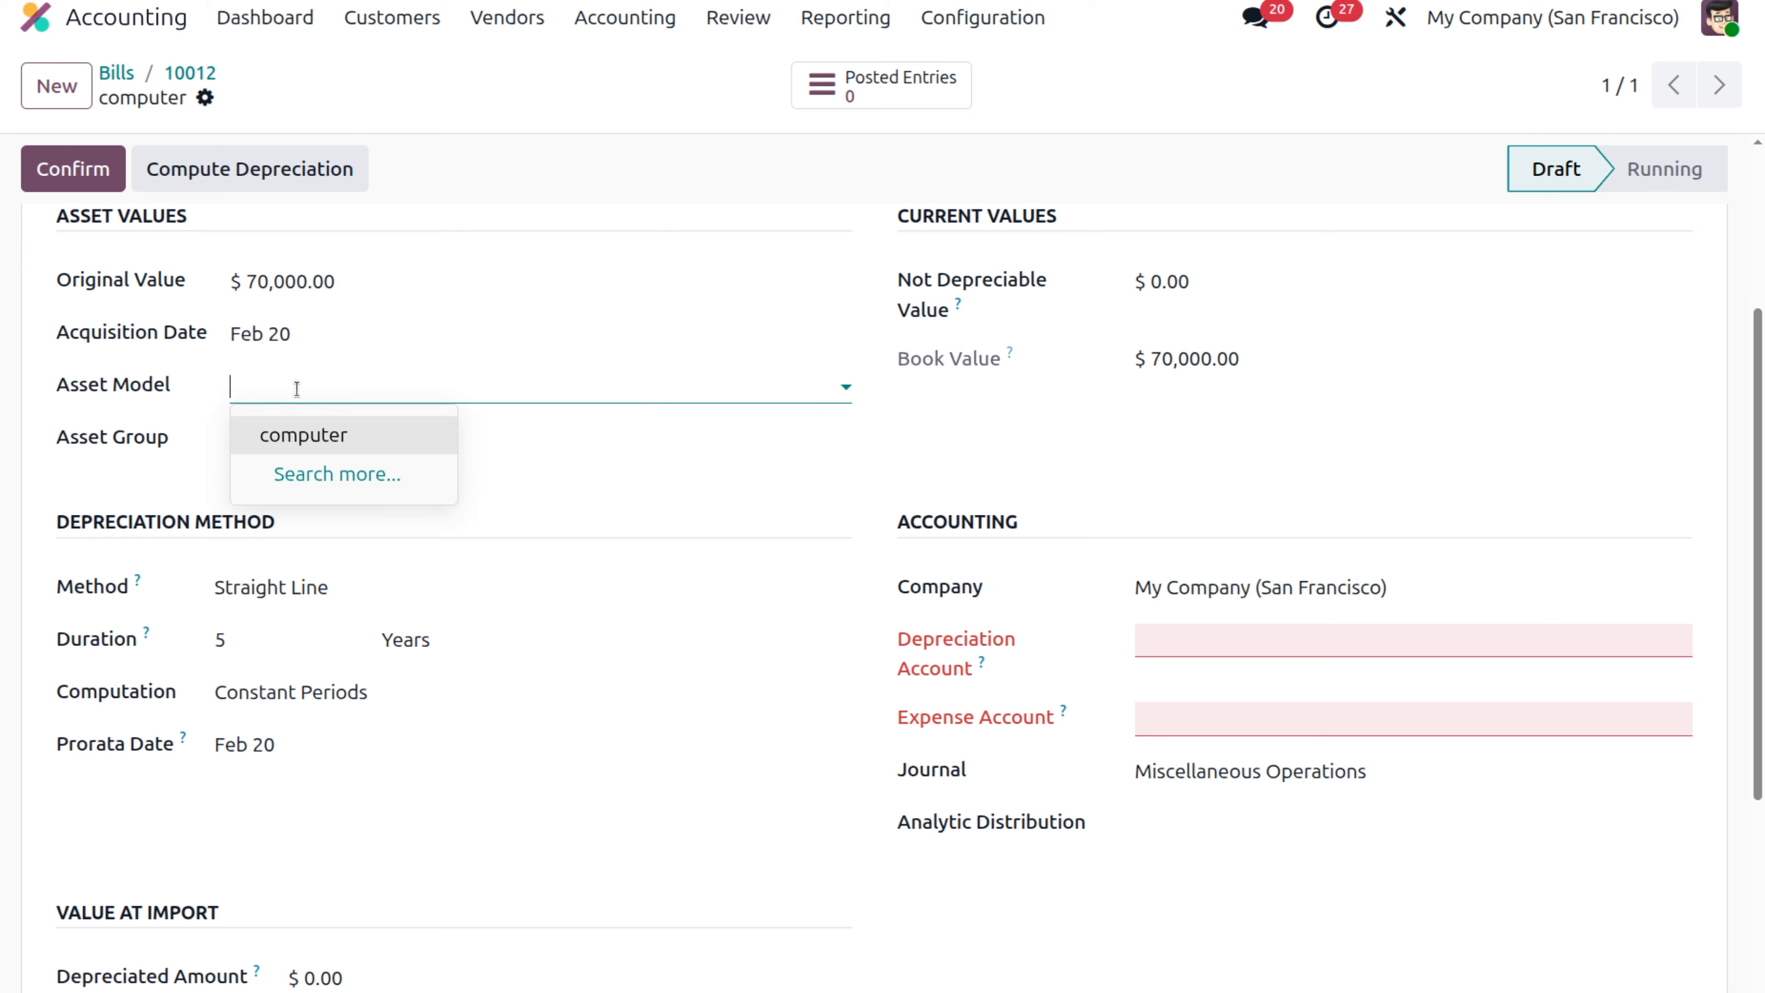
{"action": "left_click", "coordinate": [323, 443]}
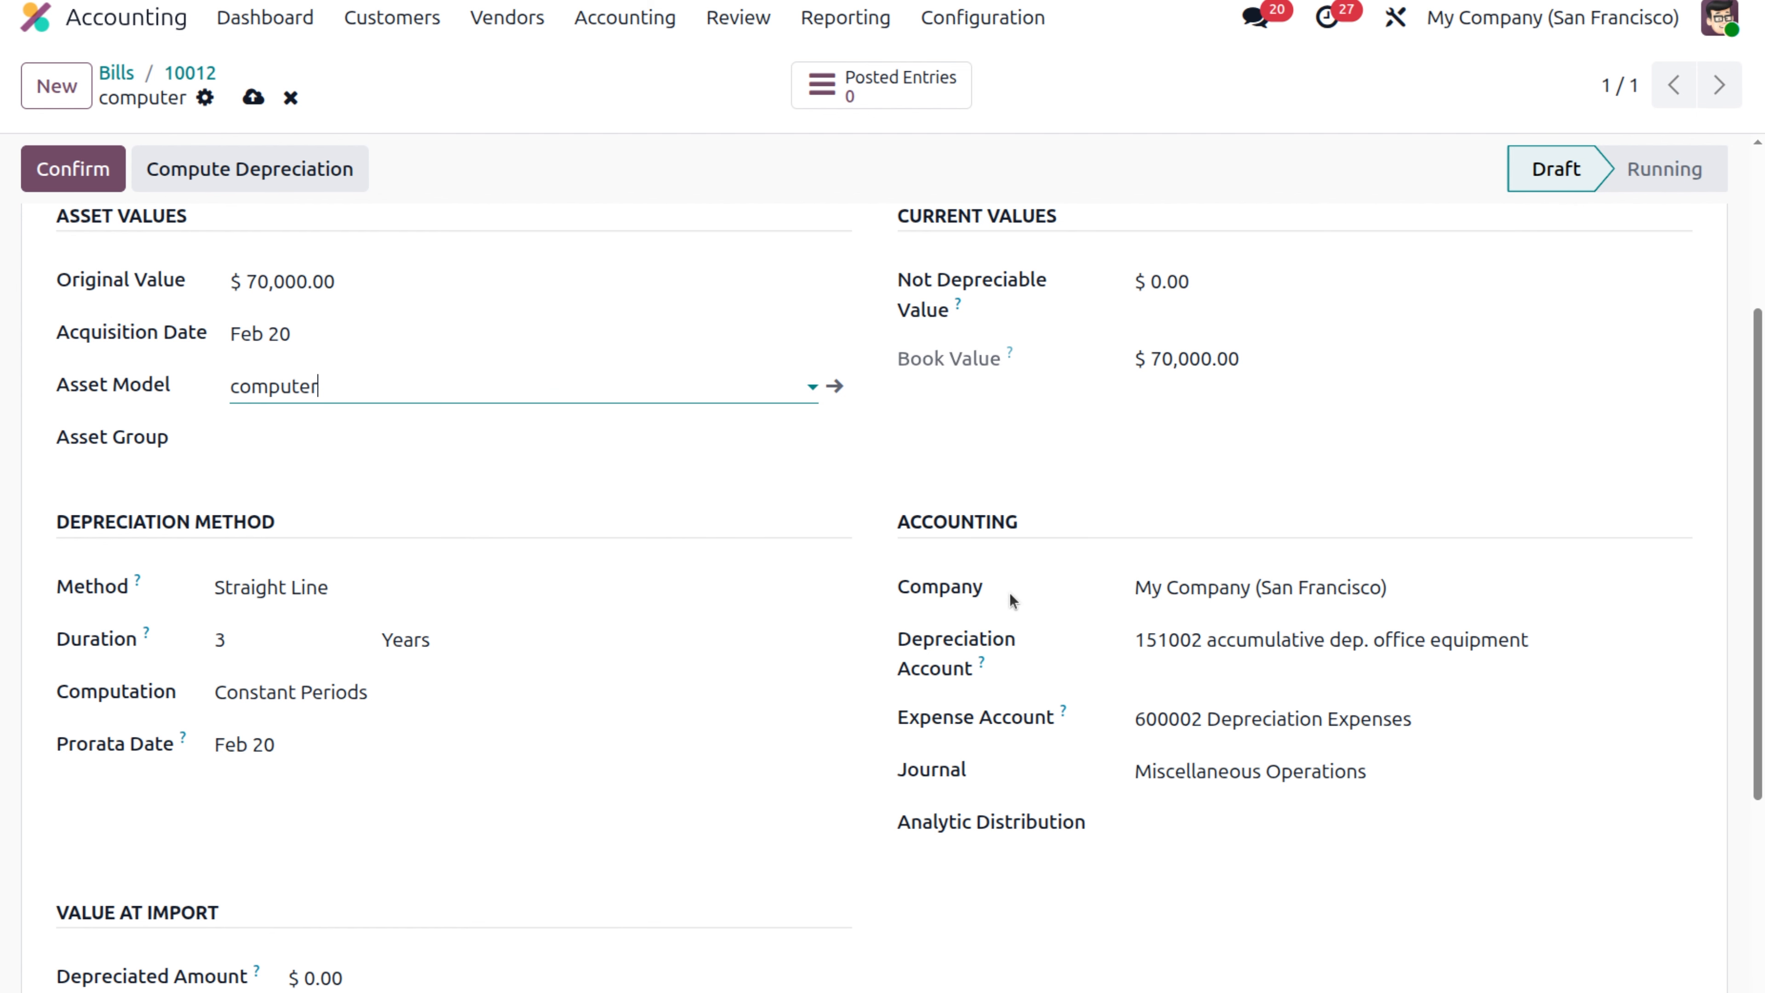
{"action": "scroll", "coordinate": [1010, 594], "scroll_direction": "down", "scroll_amount": 5}
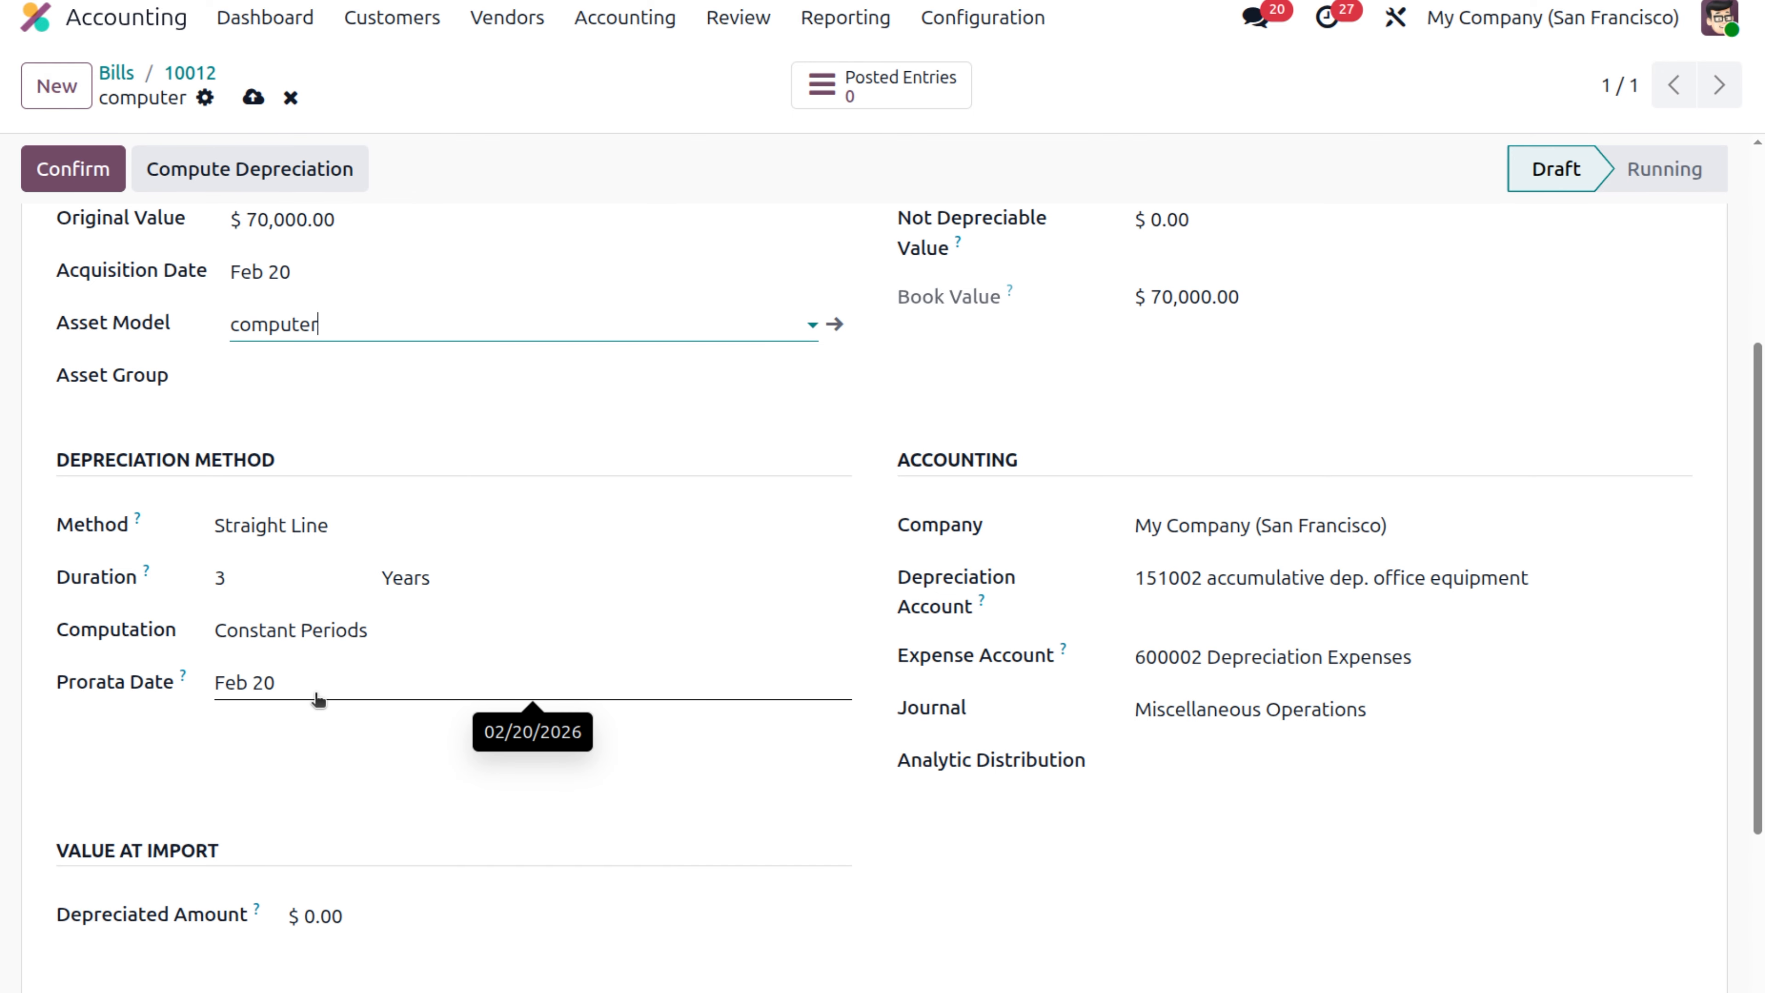
{"action": "scroll", "coordinate": [318, 695], "scroll_direction": "down", "scroll_amount": 4}
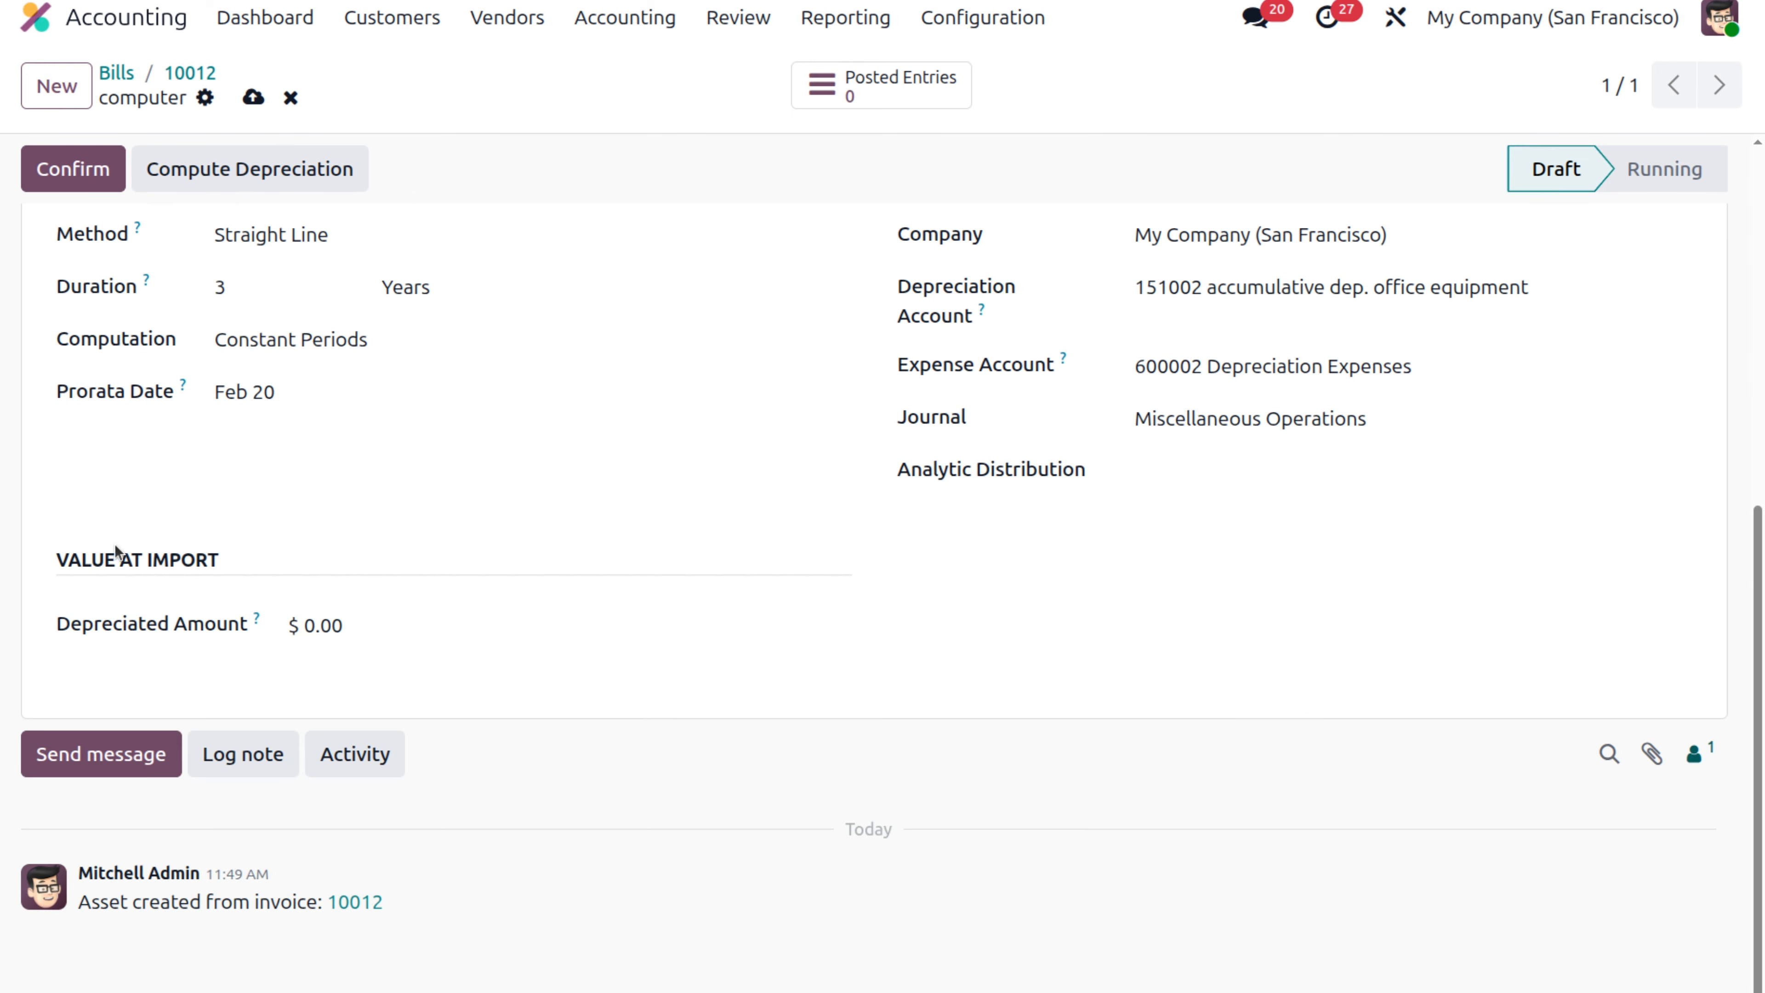
{"action": "scroll", "coordinate": [300, 636], "scroll_direction": "up", "scroll_amount": 2}
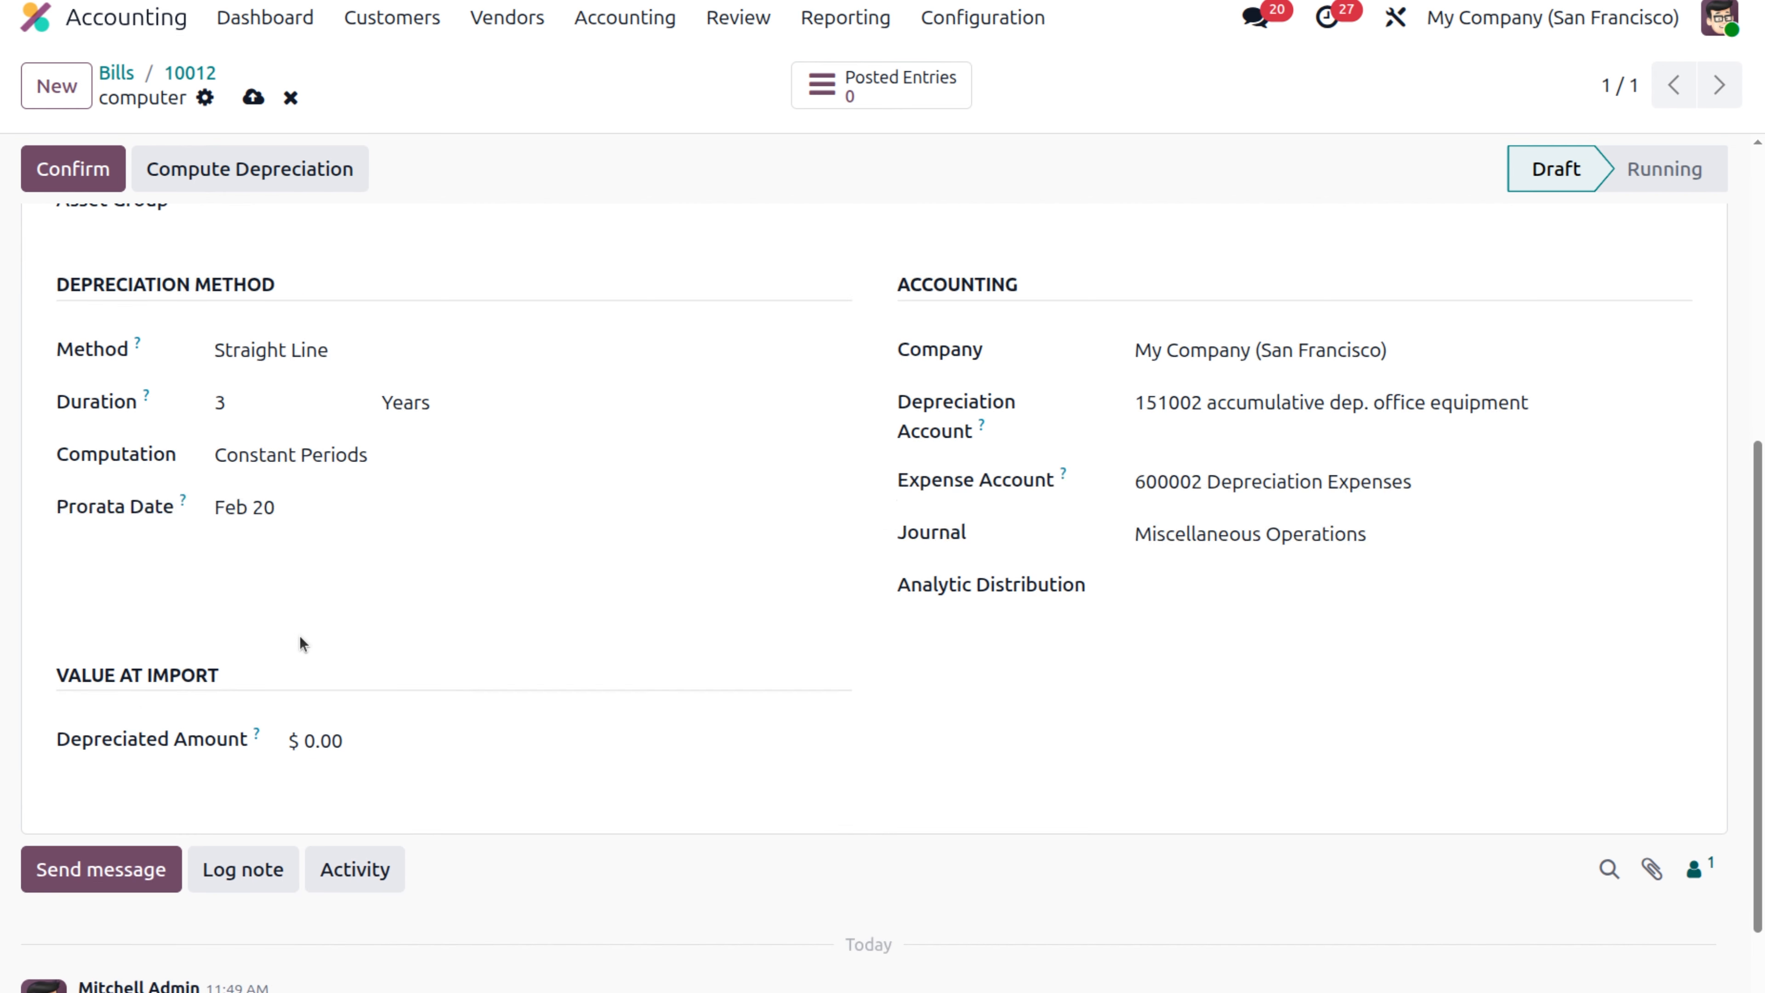
{"action": "scroll", "coordinate": [300, 636], "scroll_direction": "down", "scroll_amount": 2}
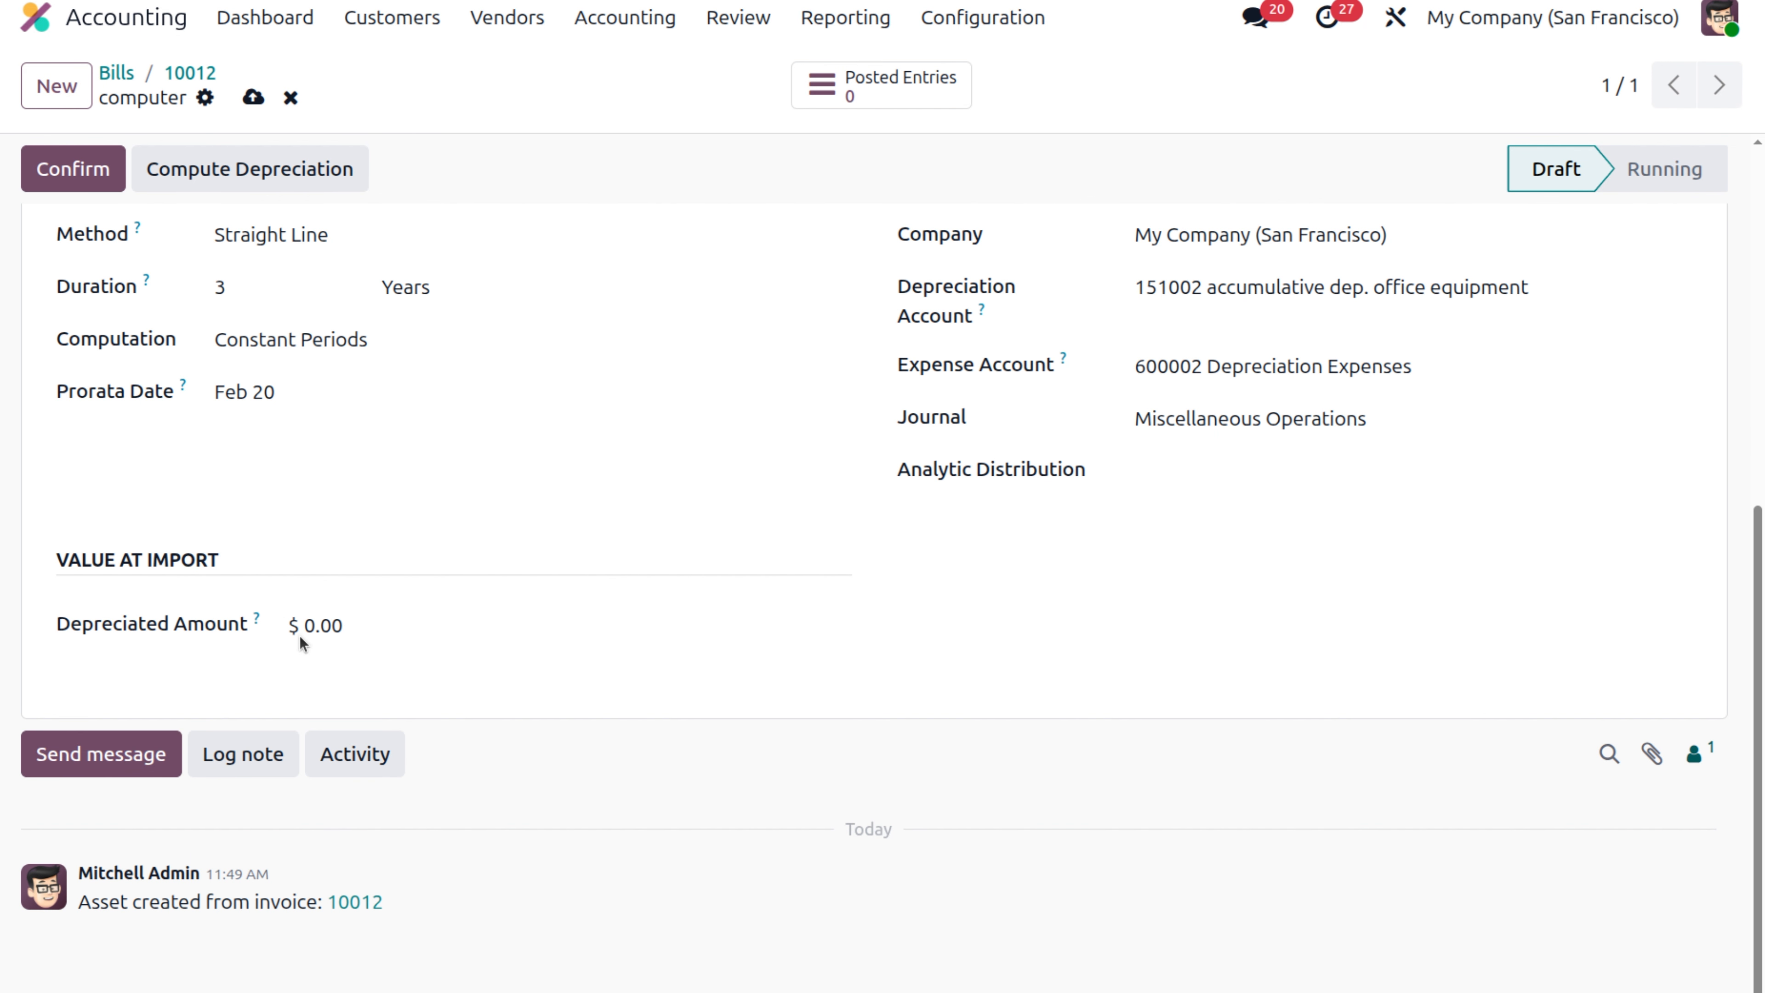
Read the help for the Depreciated Amount and check the bill linked to the computer asset.
{"action": "mouse_move", "coordinate": [258, 623]}
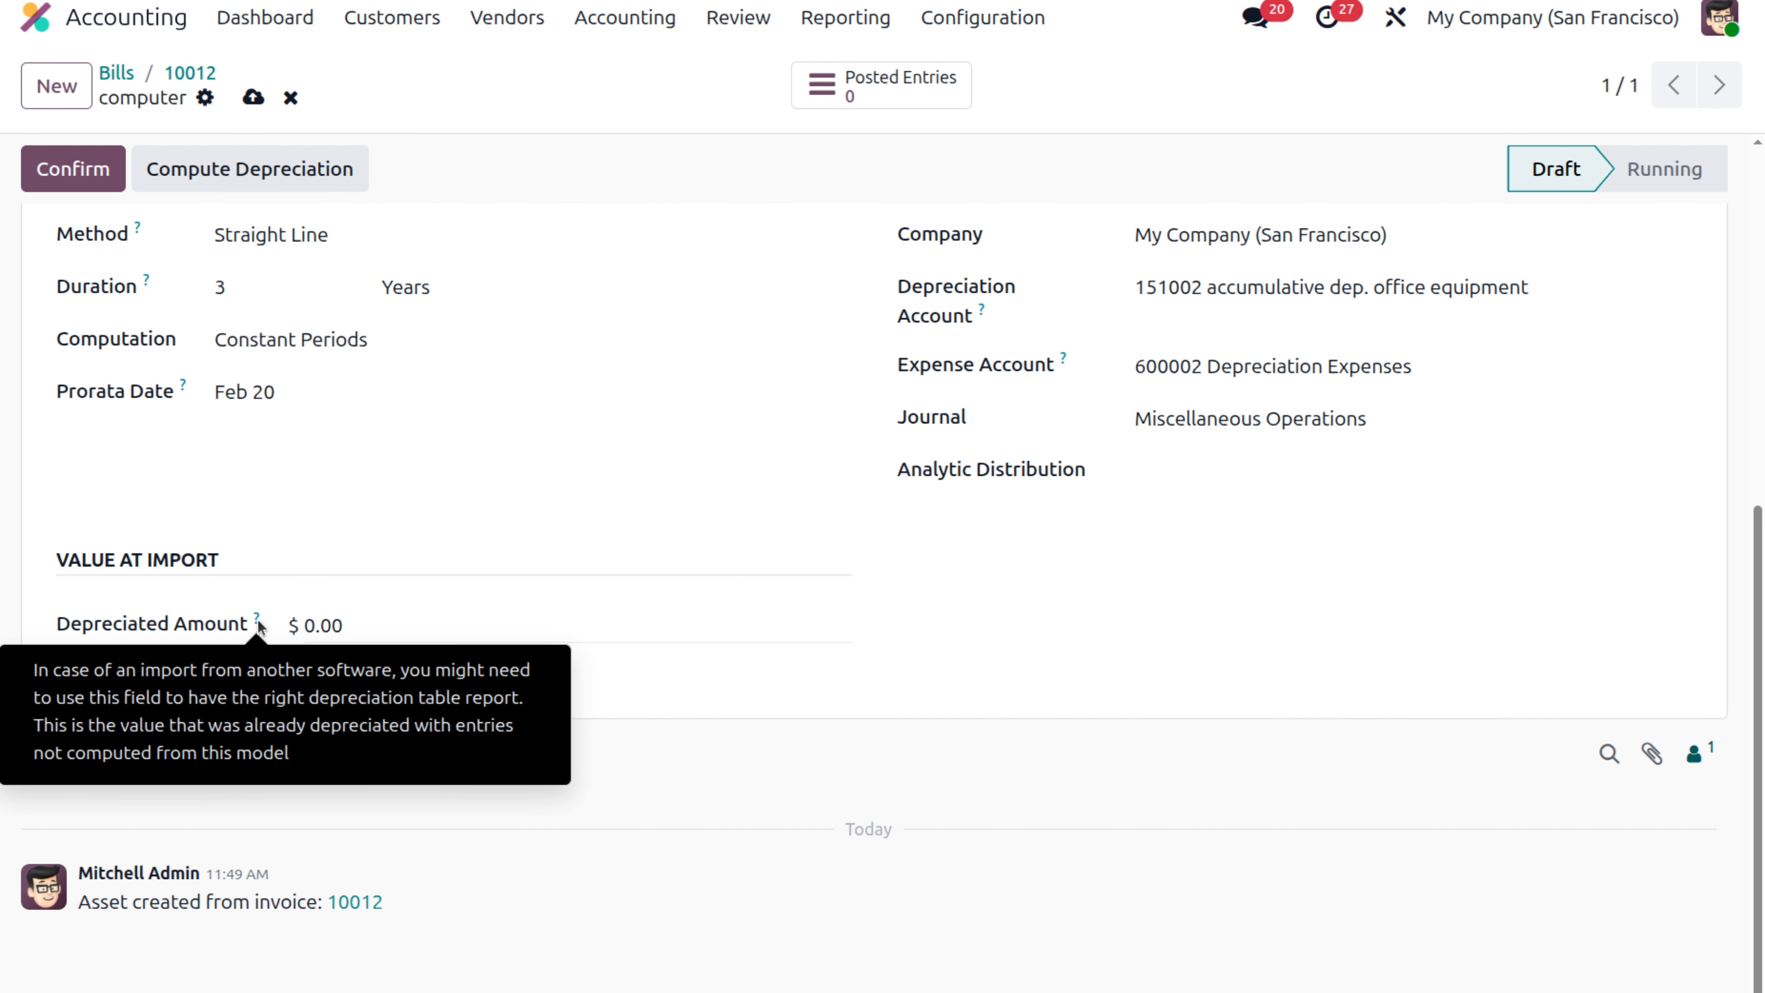
{"action": "scroll", "coordinate": [379, 640], "scroll_direction": "up", "scroll_amount": 10}
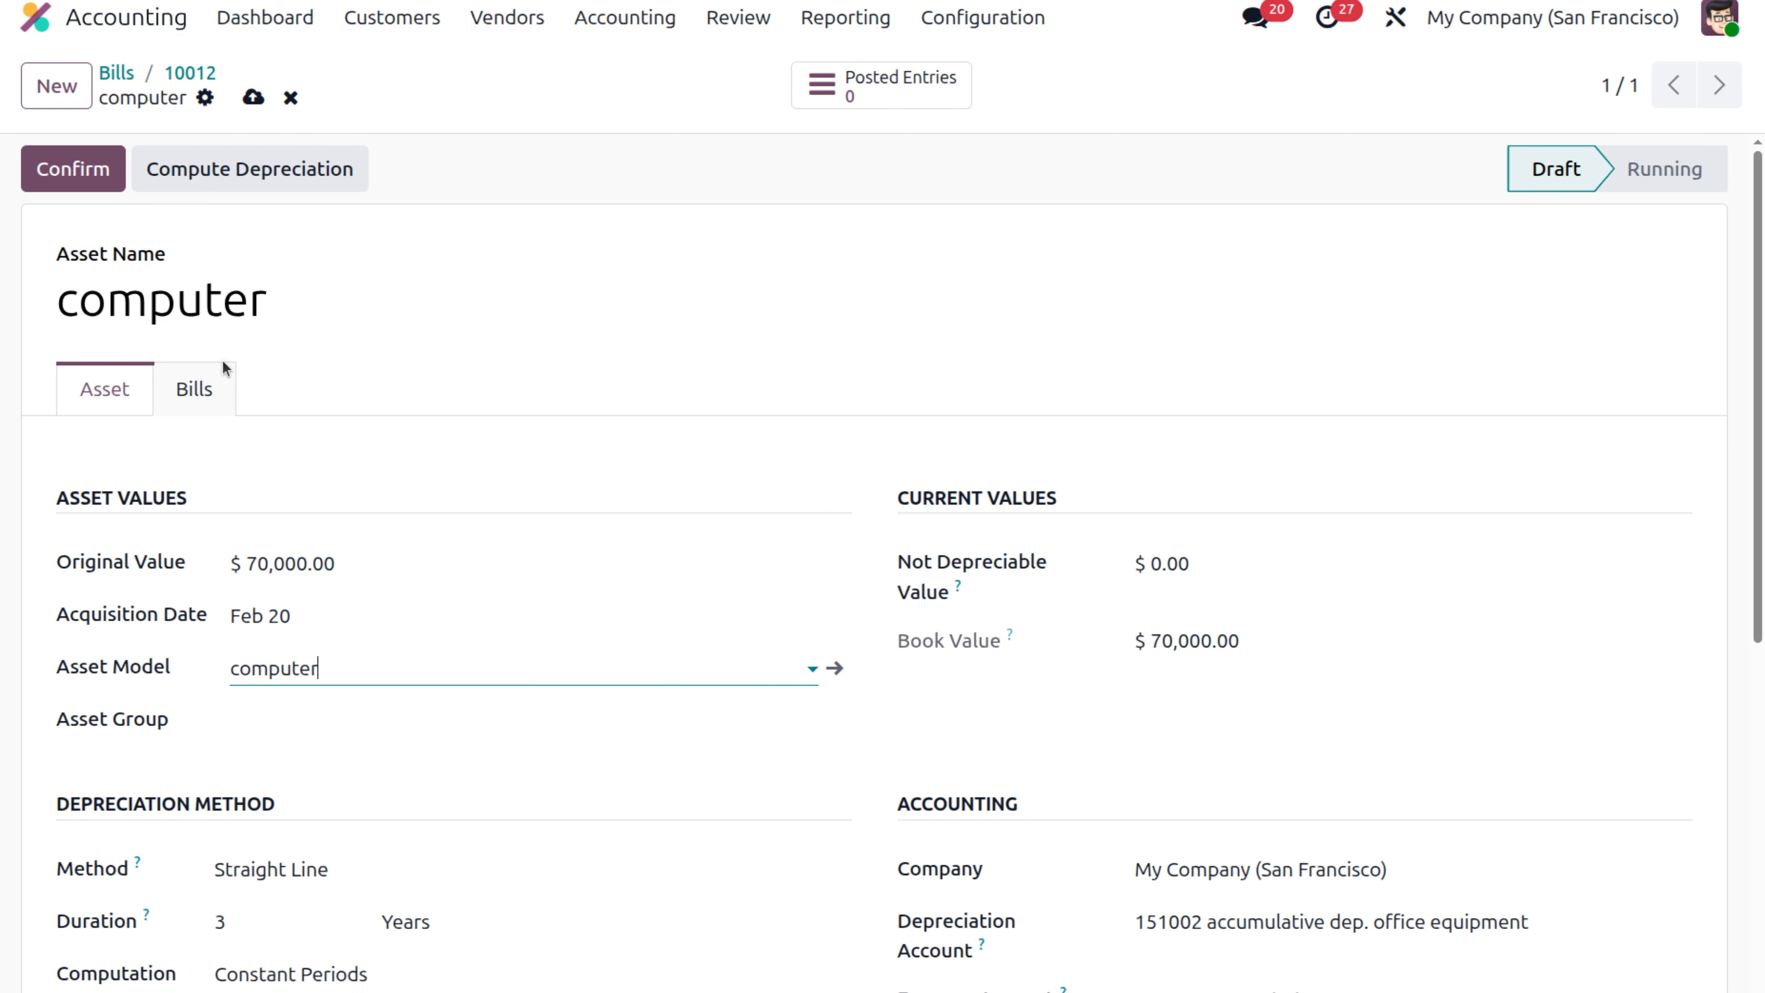
{"action": "left_click", "coordinate": [200, 398]}
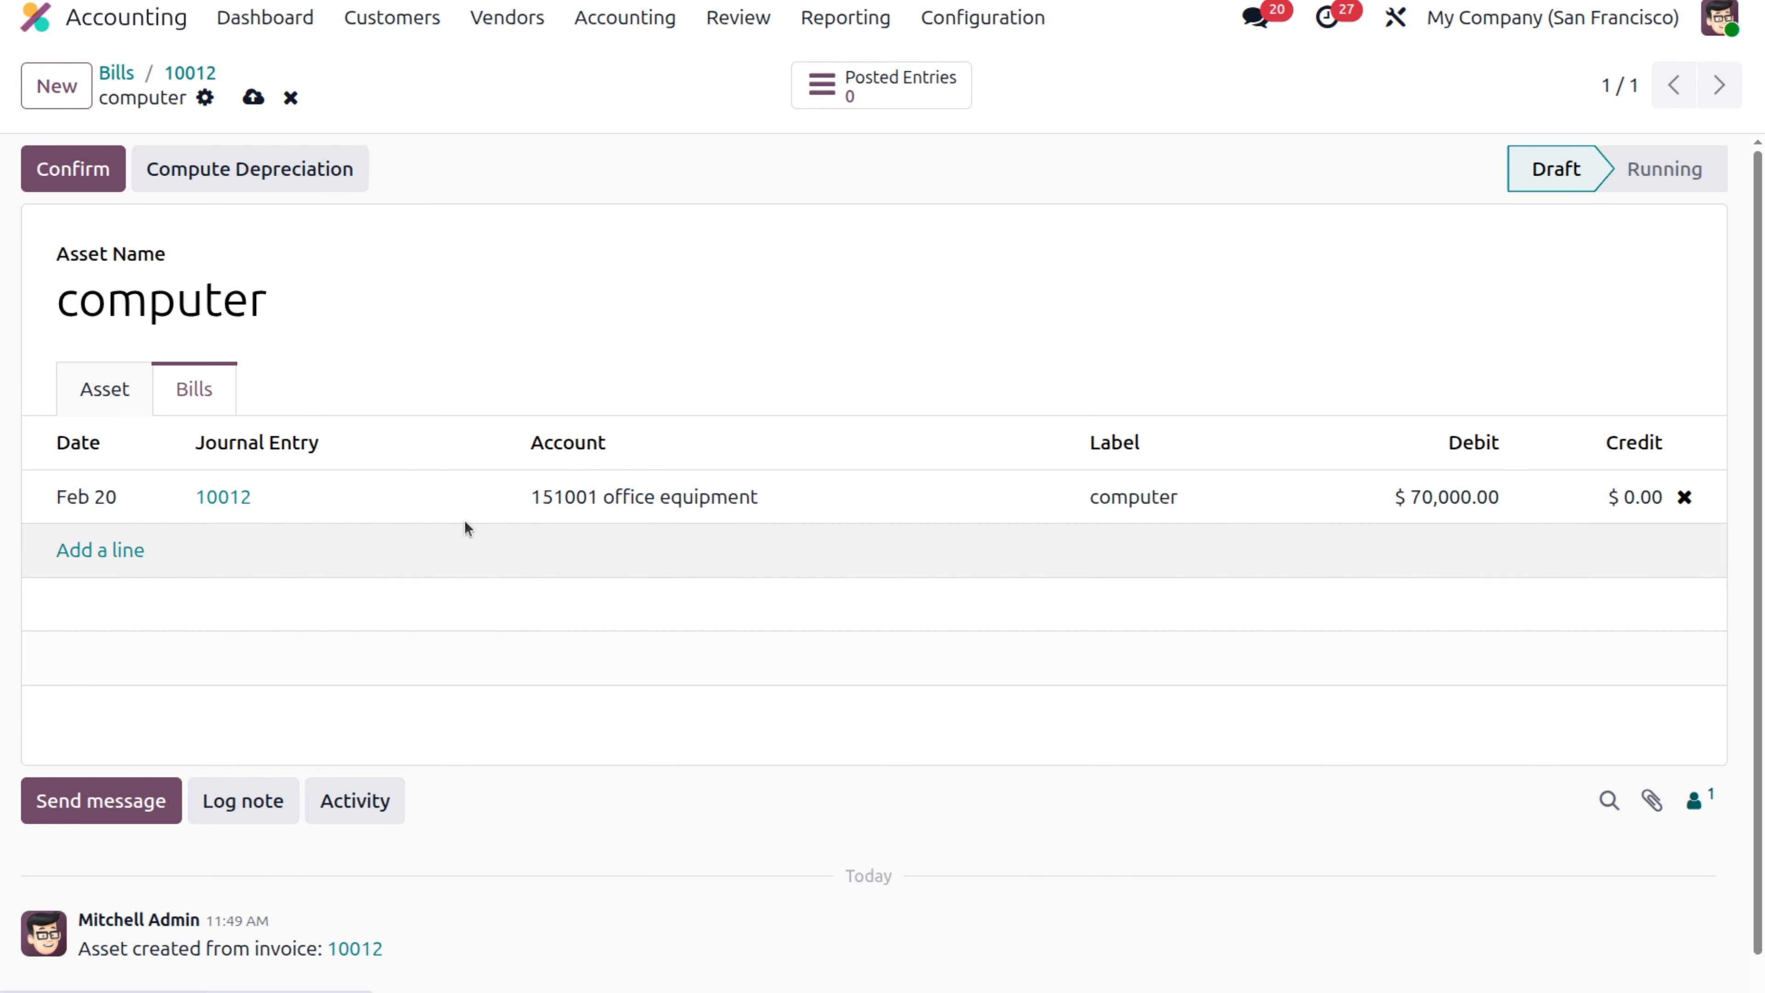
{"action": "left_click", "coordinate": [108, 390]}
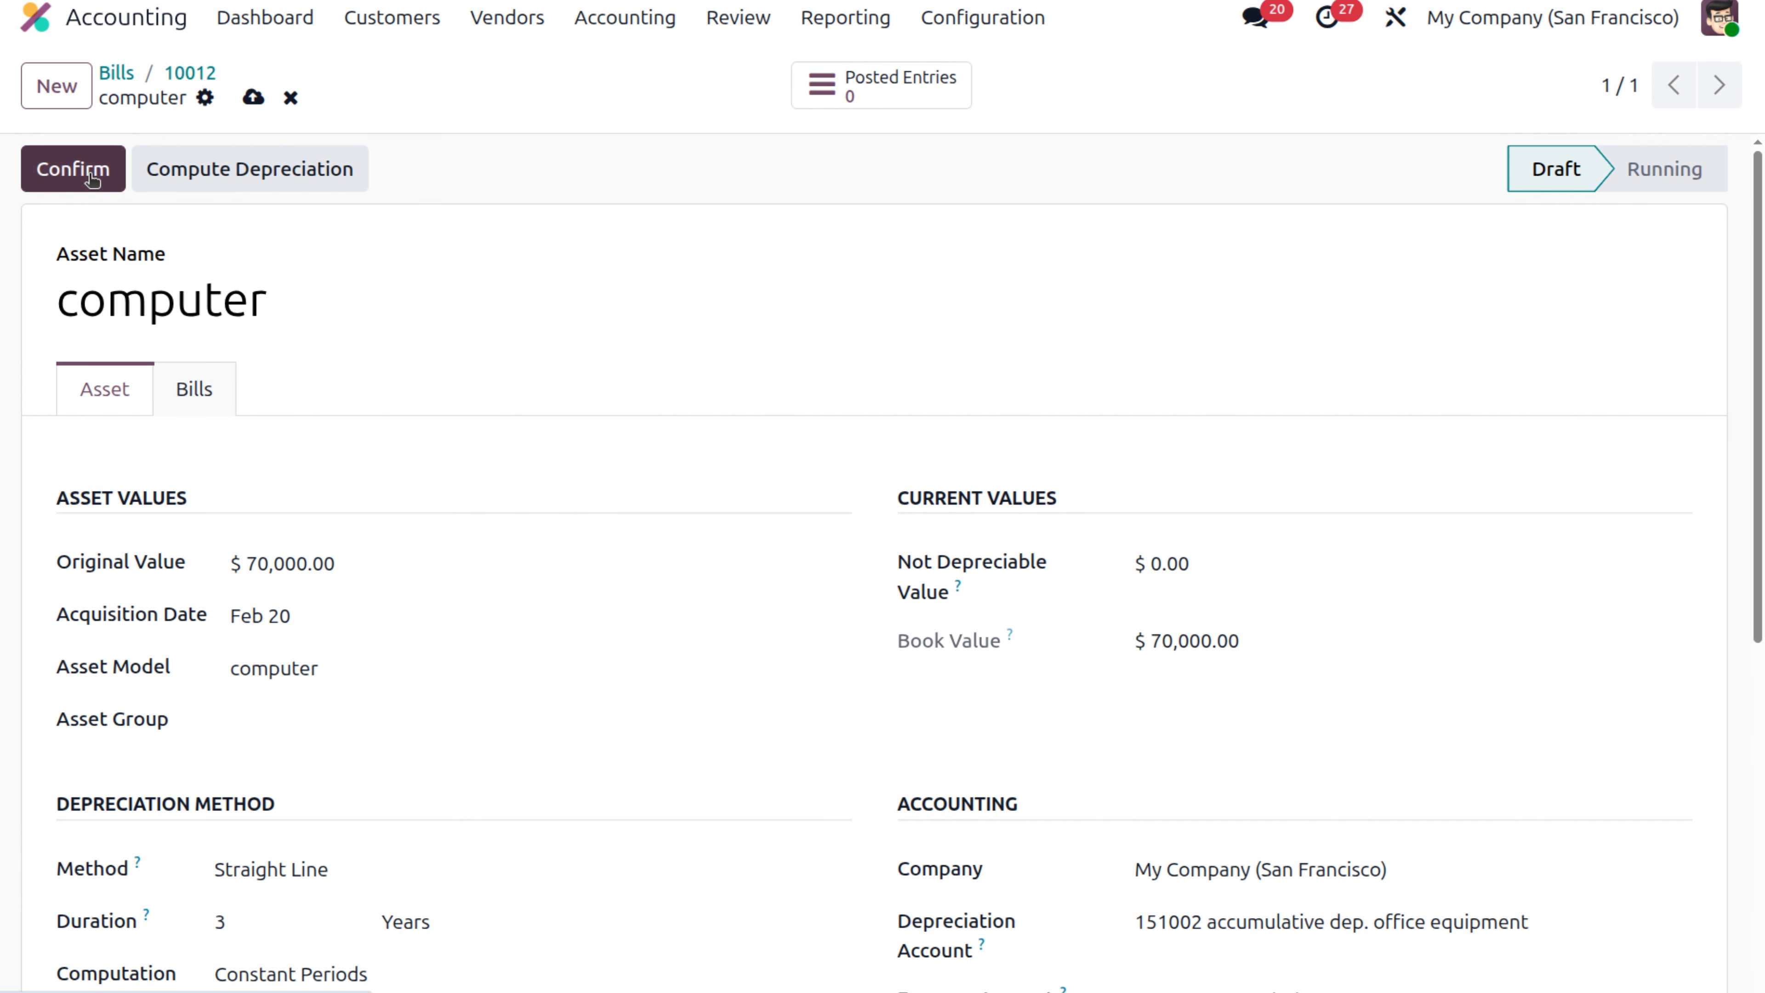
Compute the computer asset's depreciation and widen the Cumulative Depreciation and Depreciable Value columns on its depreciation board.
{"action": "left_click", "coordinate": [230, 182]}
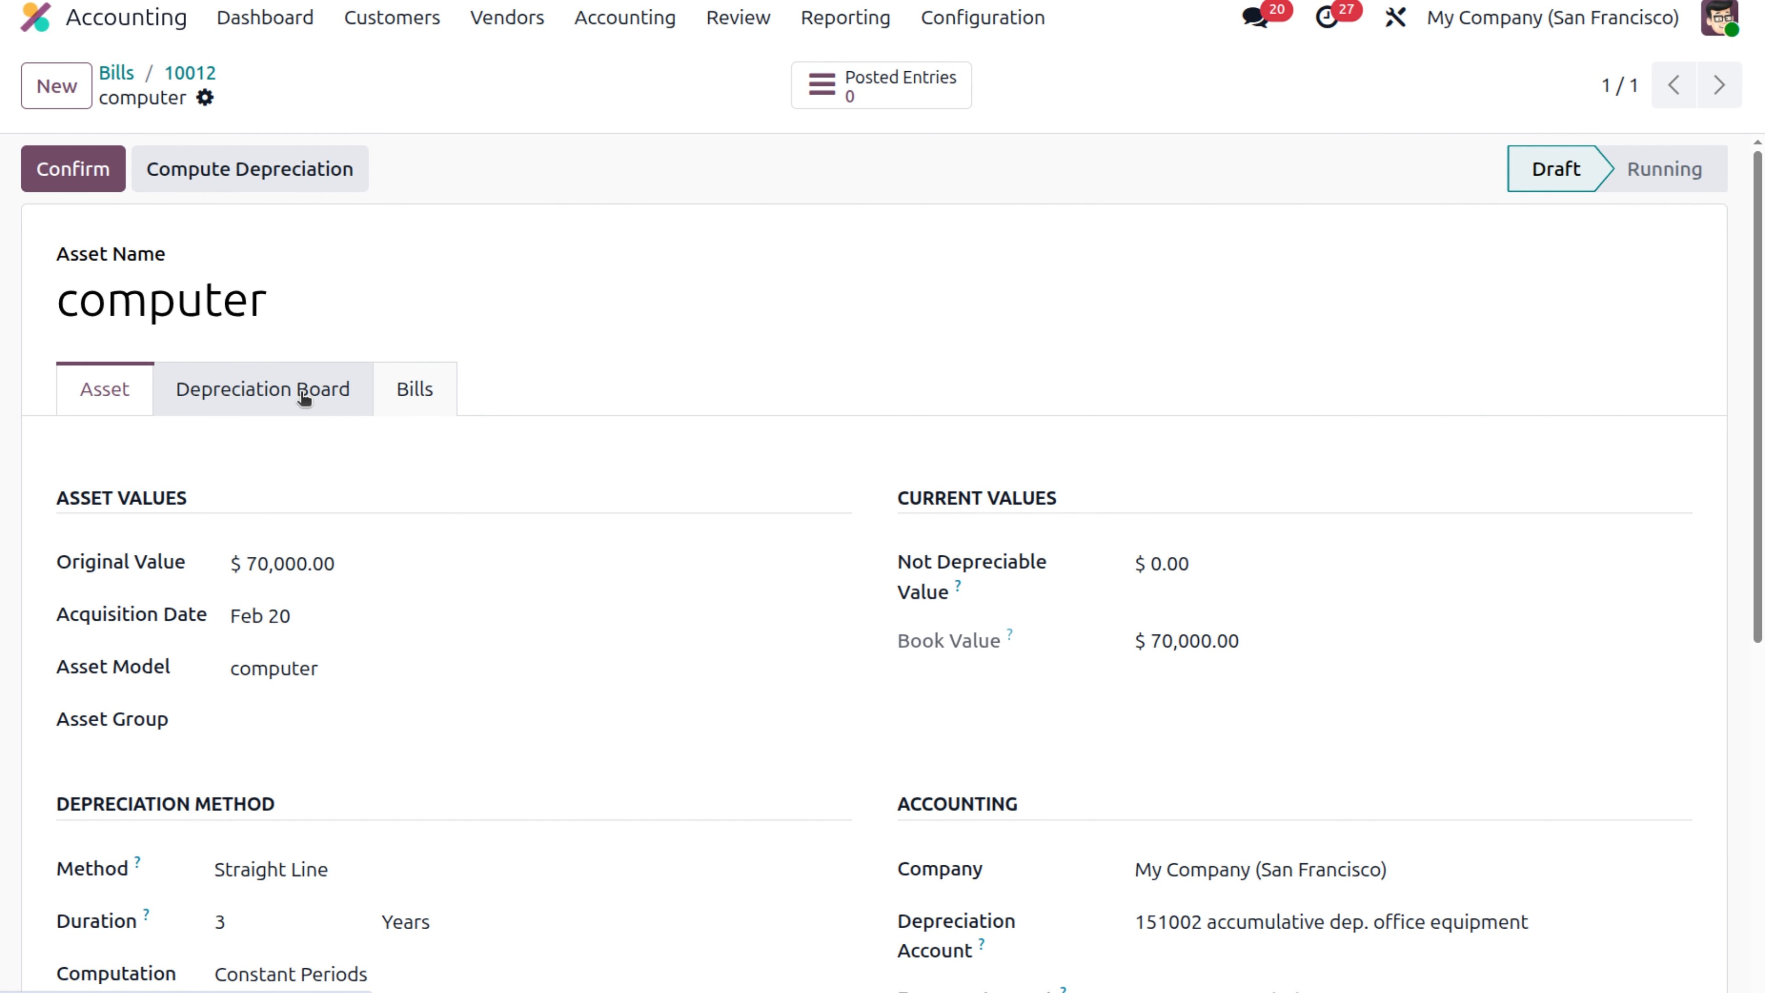
{"action": "left_click", "coordinate": [304, 396]}
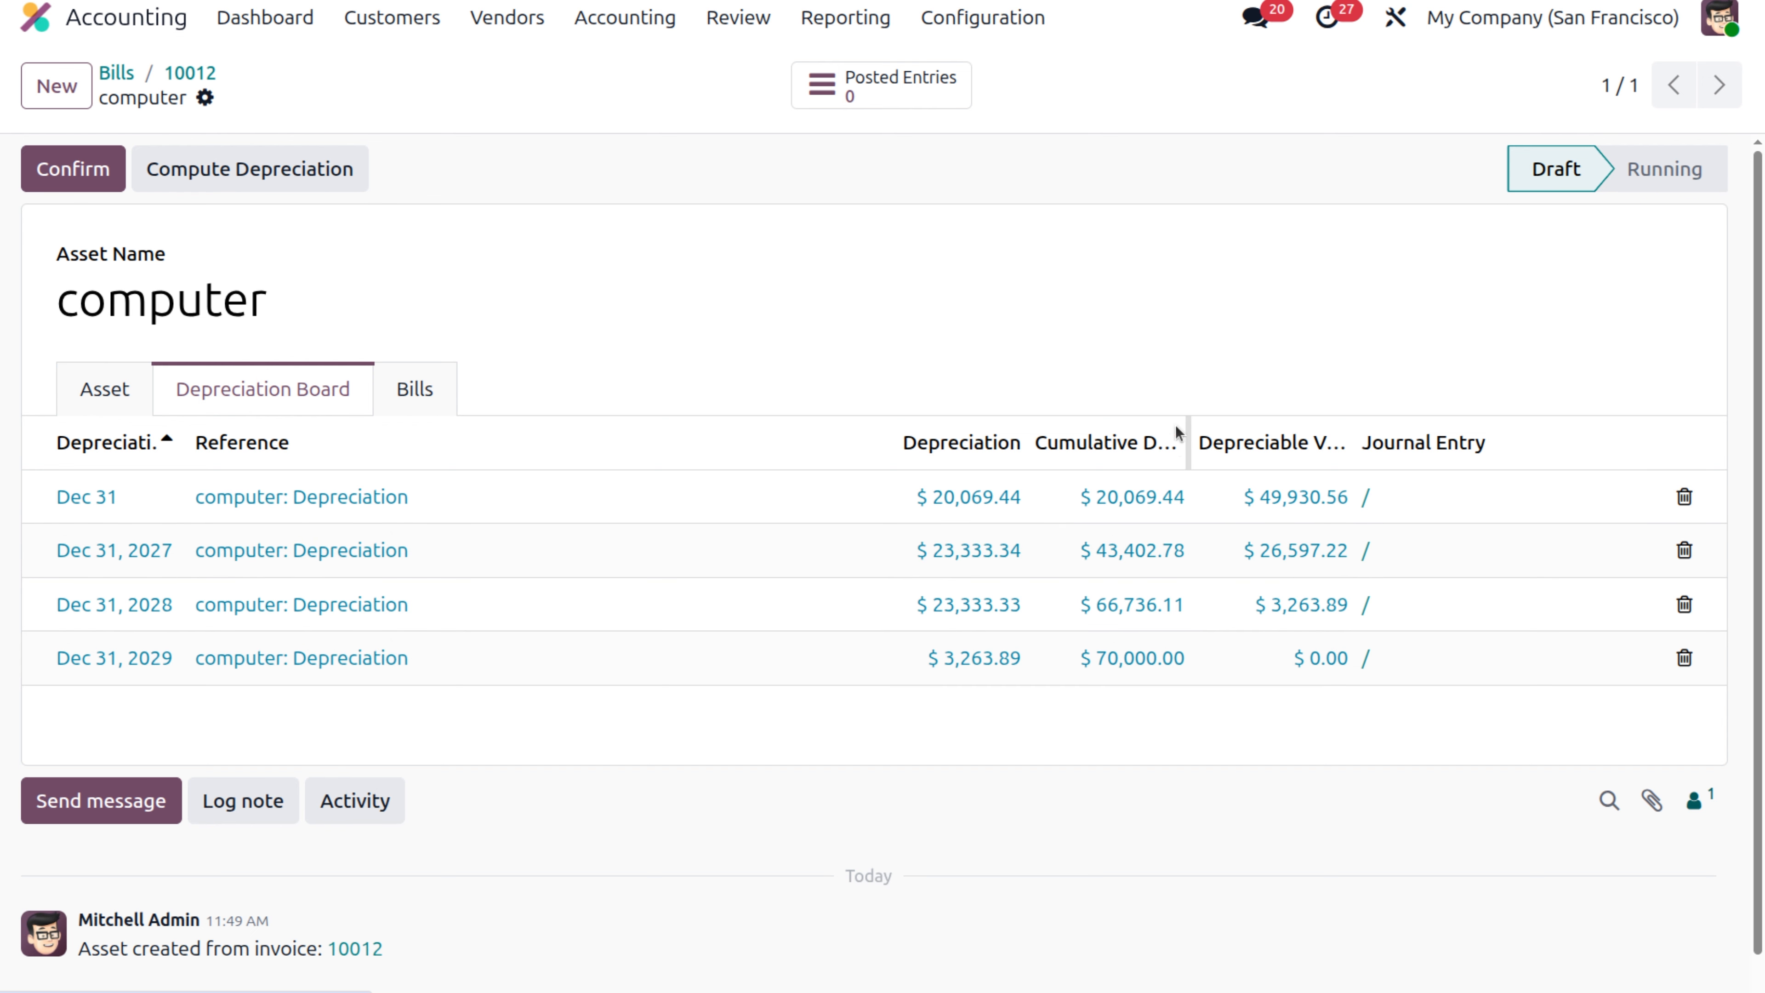
{"action": "left_click_drag", "start_coordinate": [1187, 446], "coordinate": [1244, 432]}
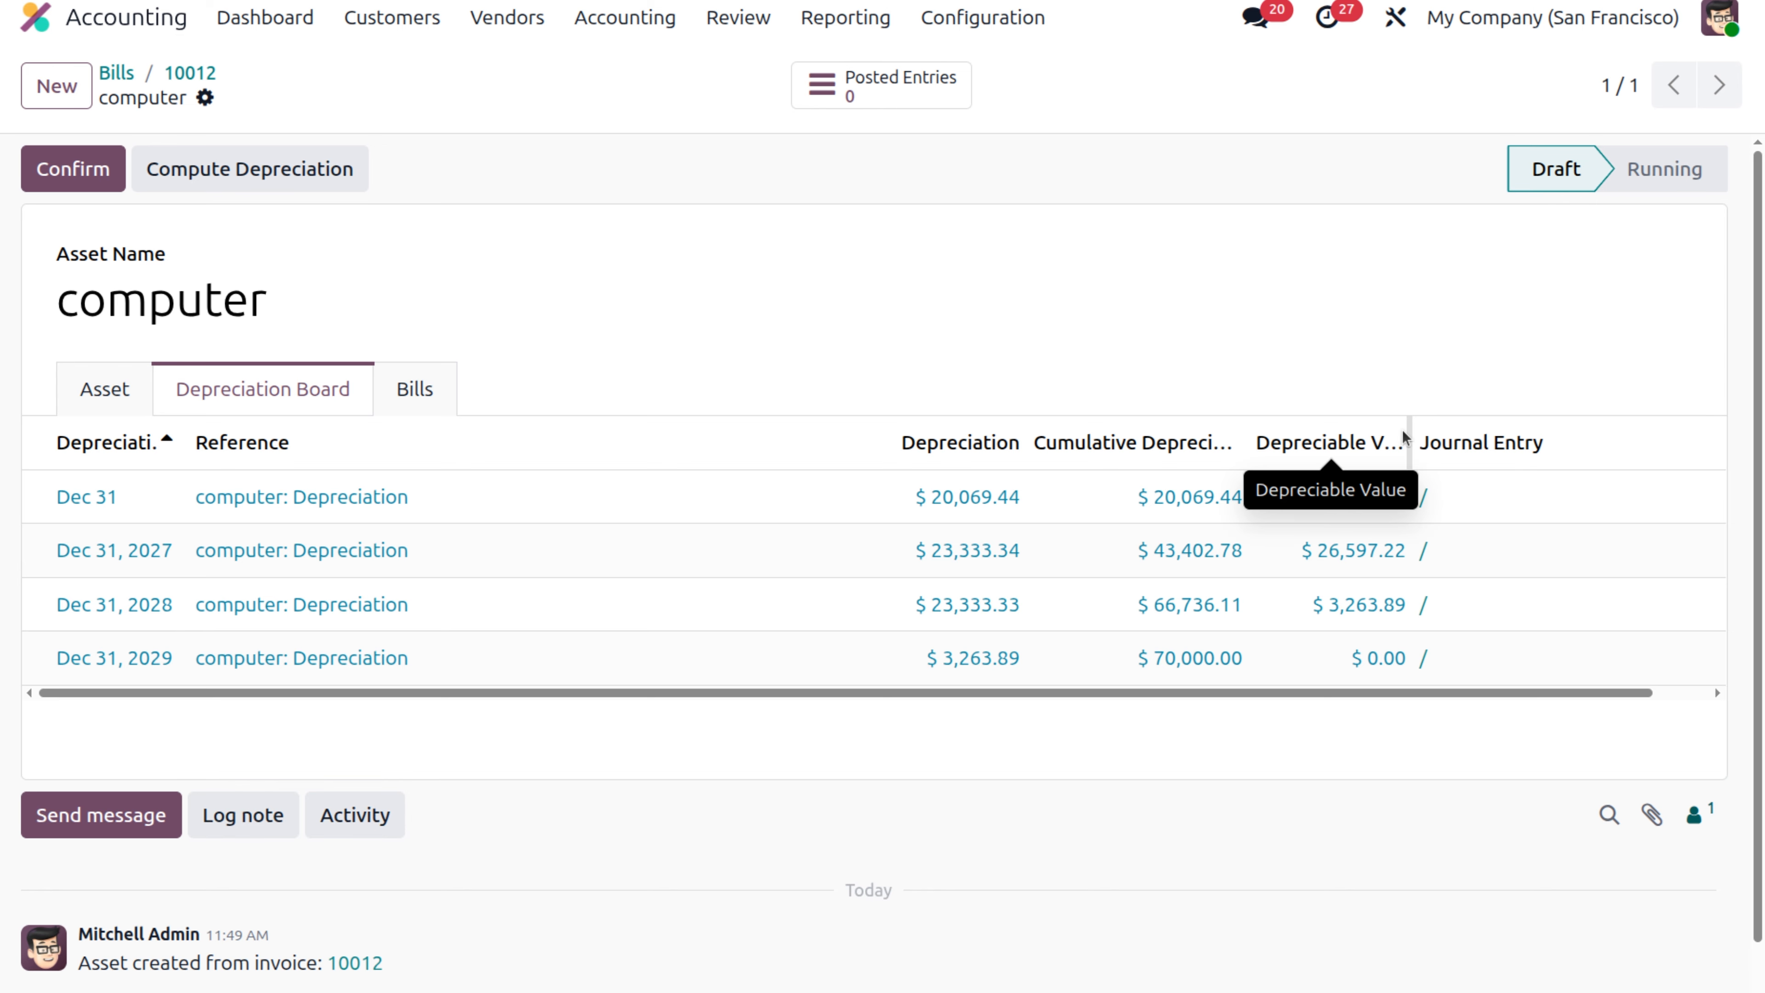
{"action": "left_click_drag", "start_coordinate": [1406, 435], "coordinate": [1467, 429]}
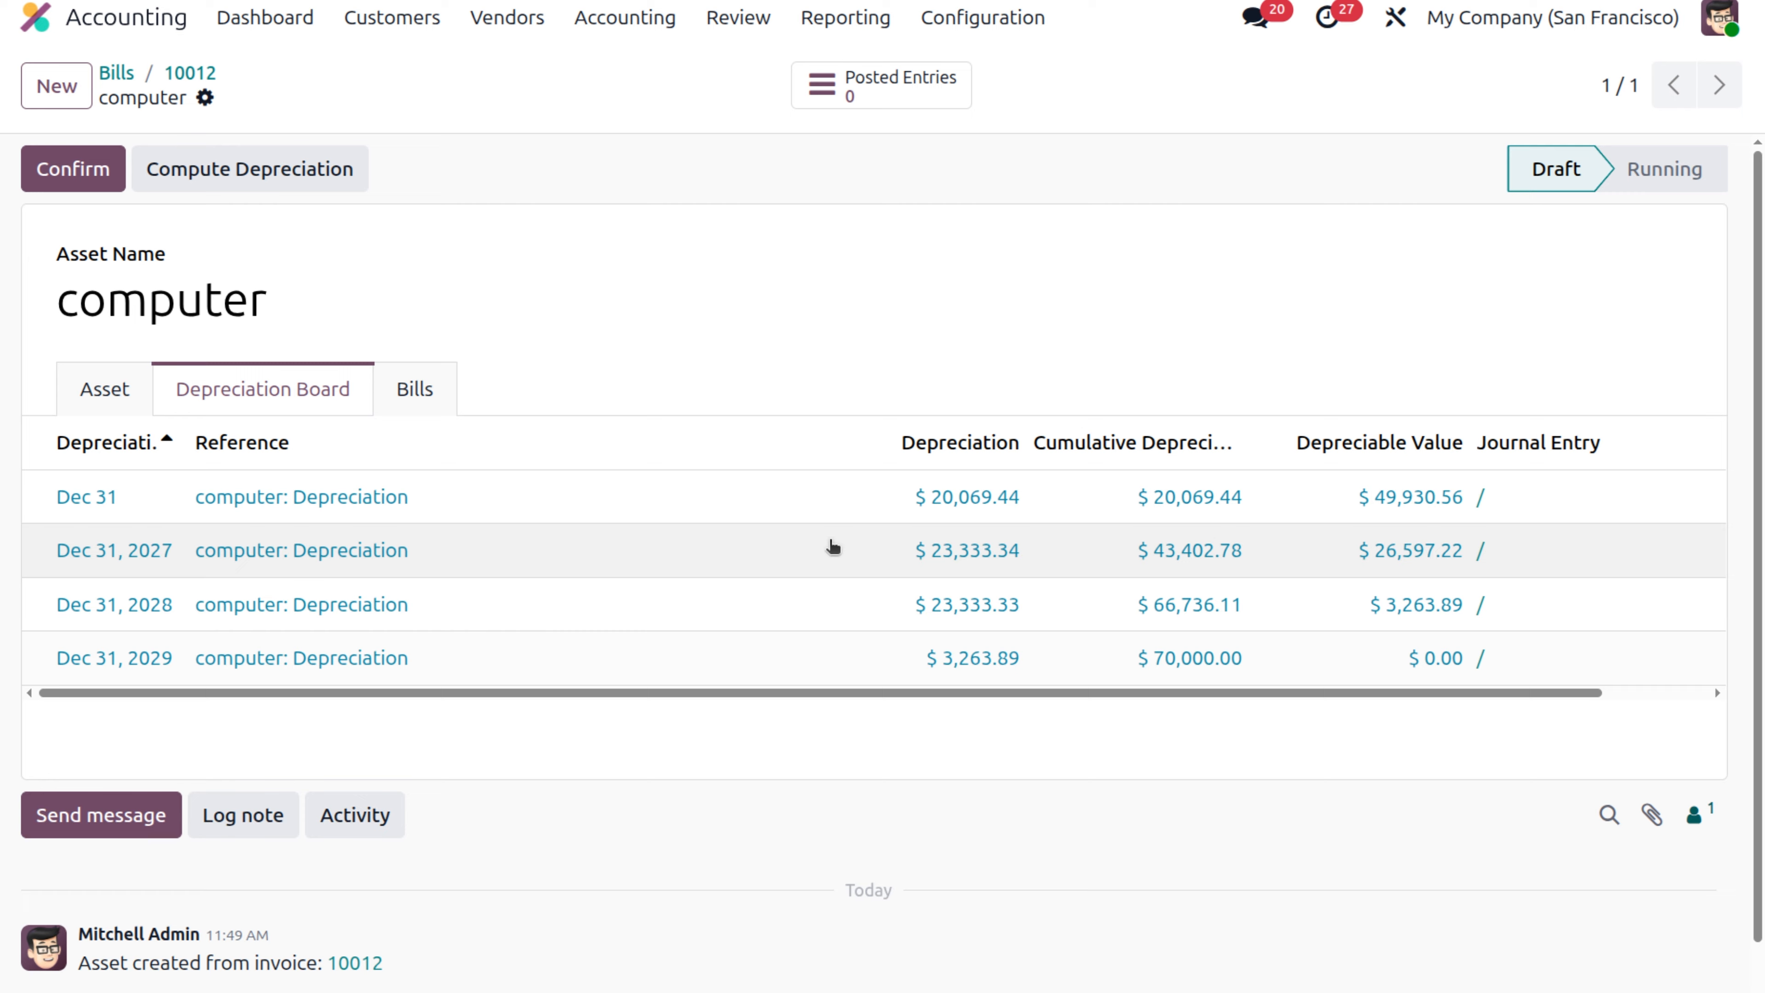
Confirm the computer asset and review its asset details and message log.
{"action": "left_click", "coordinate": [84, 182]}
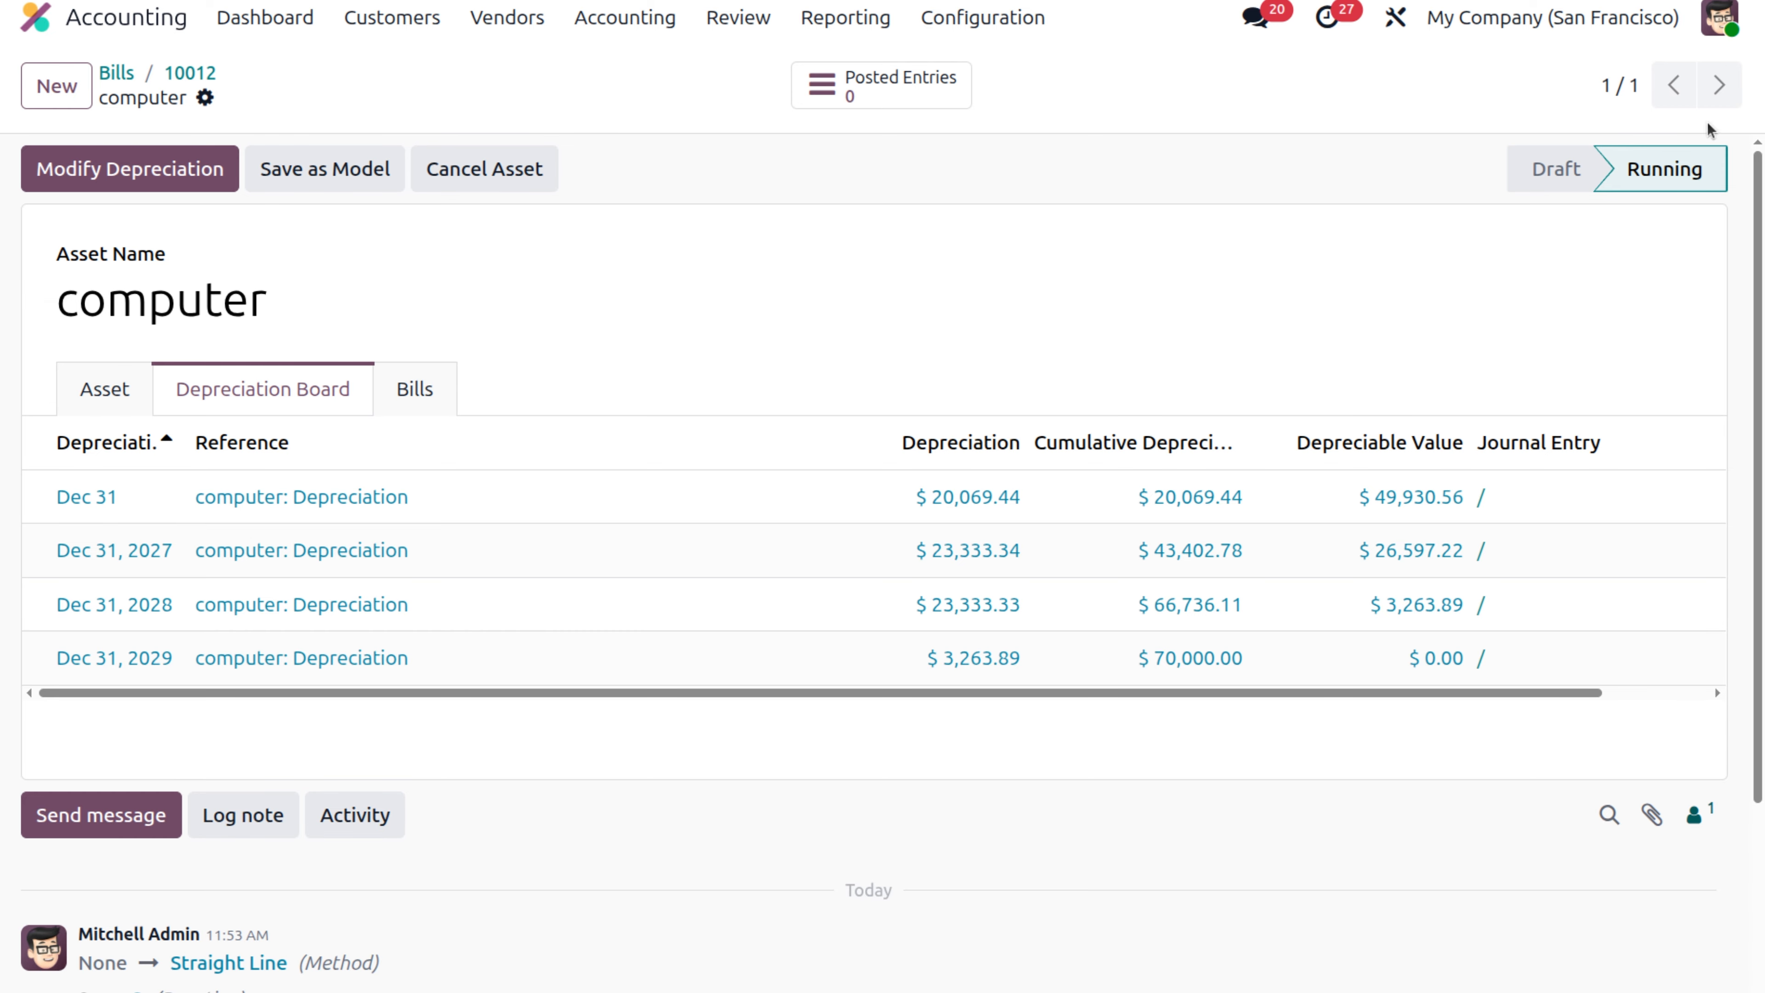
{"action": "mouse_move", "coordinate": [1608, 194]}
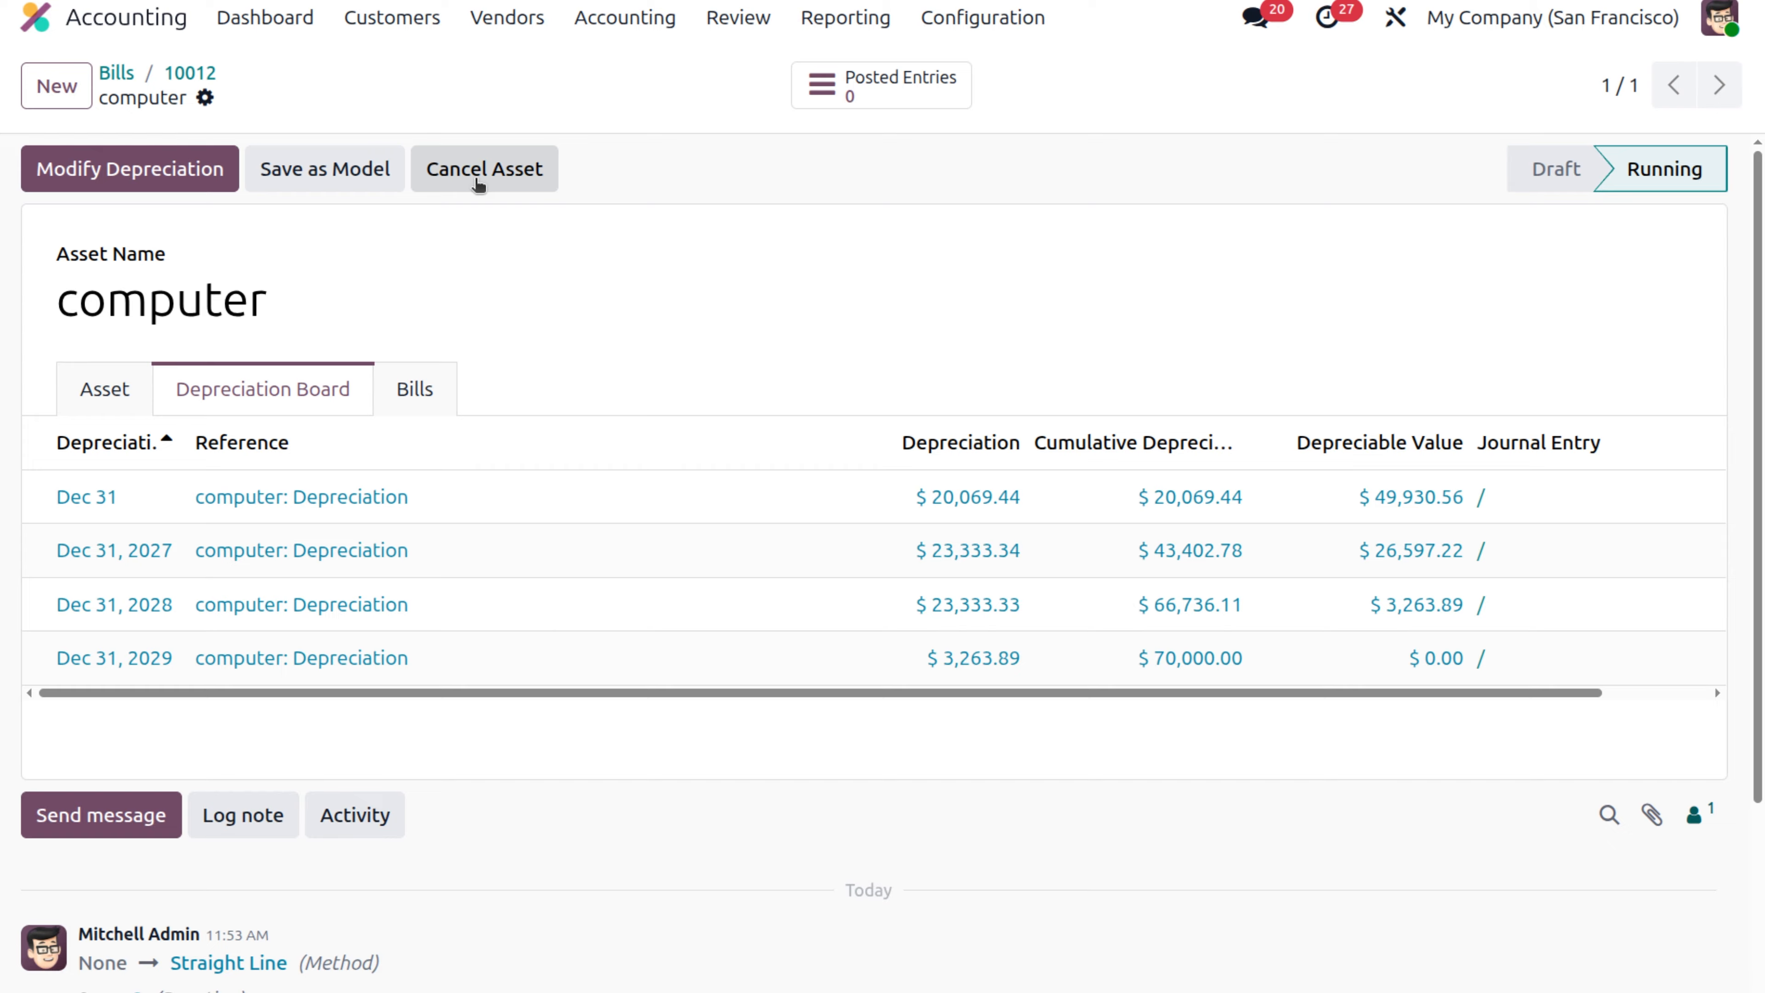
{"action": "left_click", "coordinate": [123, 392]}
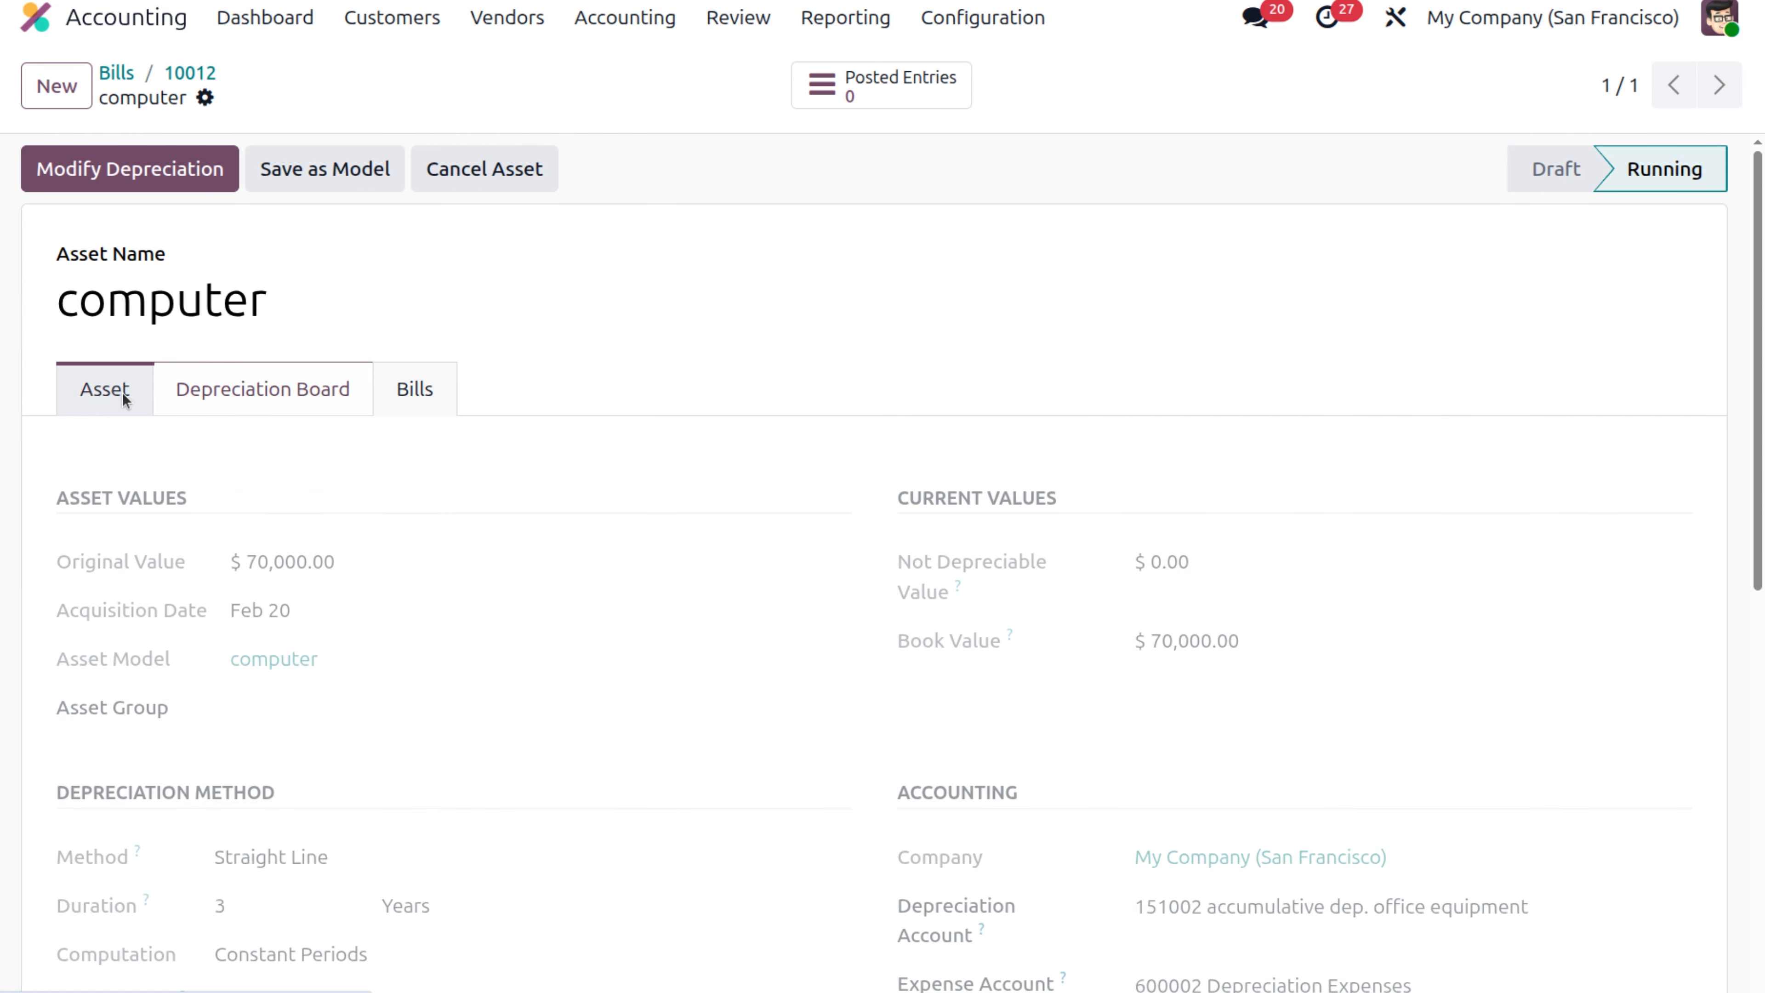
{"action": "scroll", "coordinate": [370, 666], "scroll_direction": "down", "scroll_amount": 10}
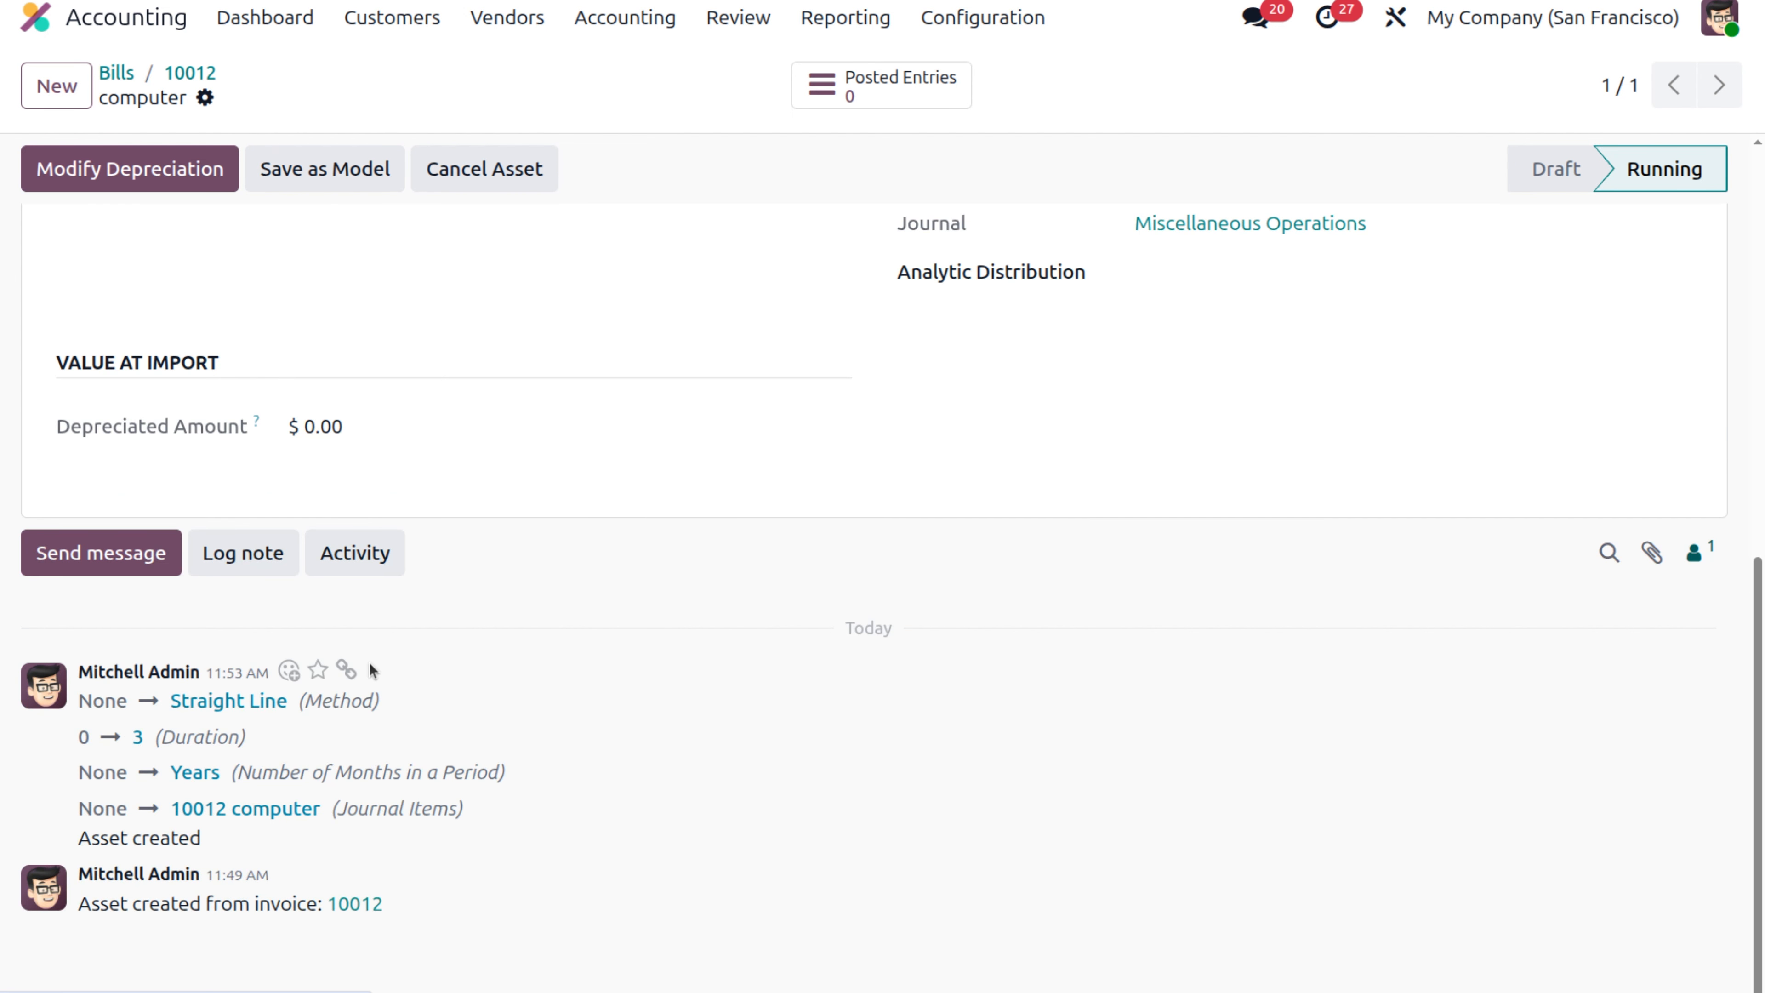
{"action": "scroll", "coordinate": [370, 662], "scroll_direction": "up", "scroll_amount": 10}
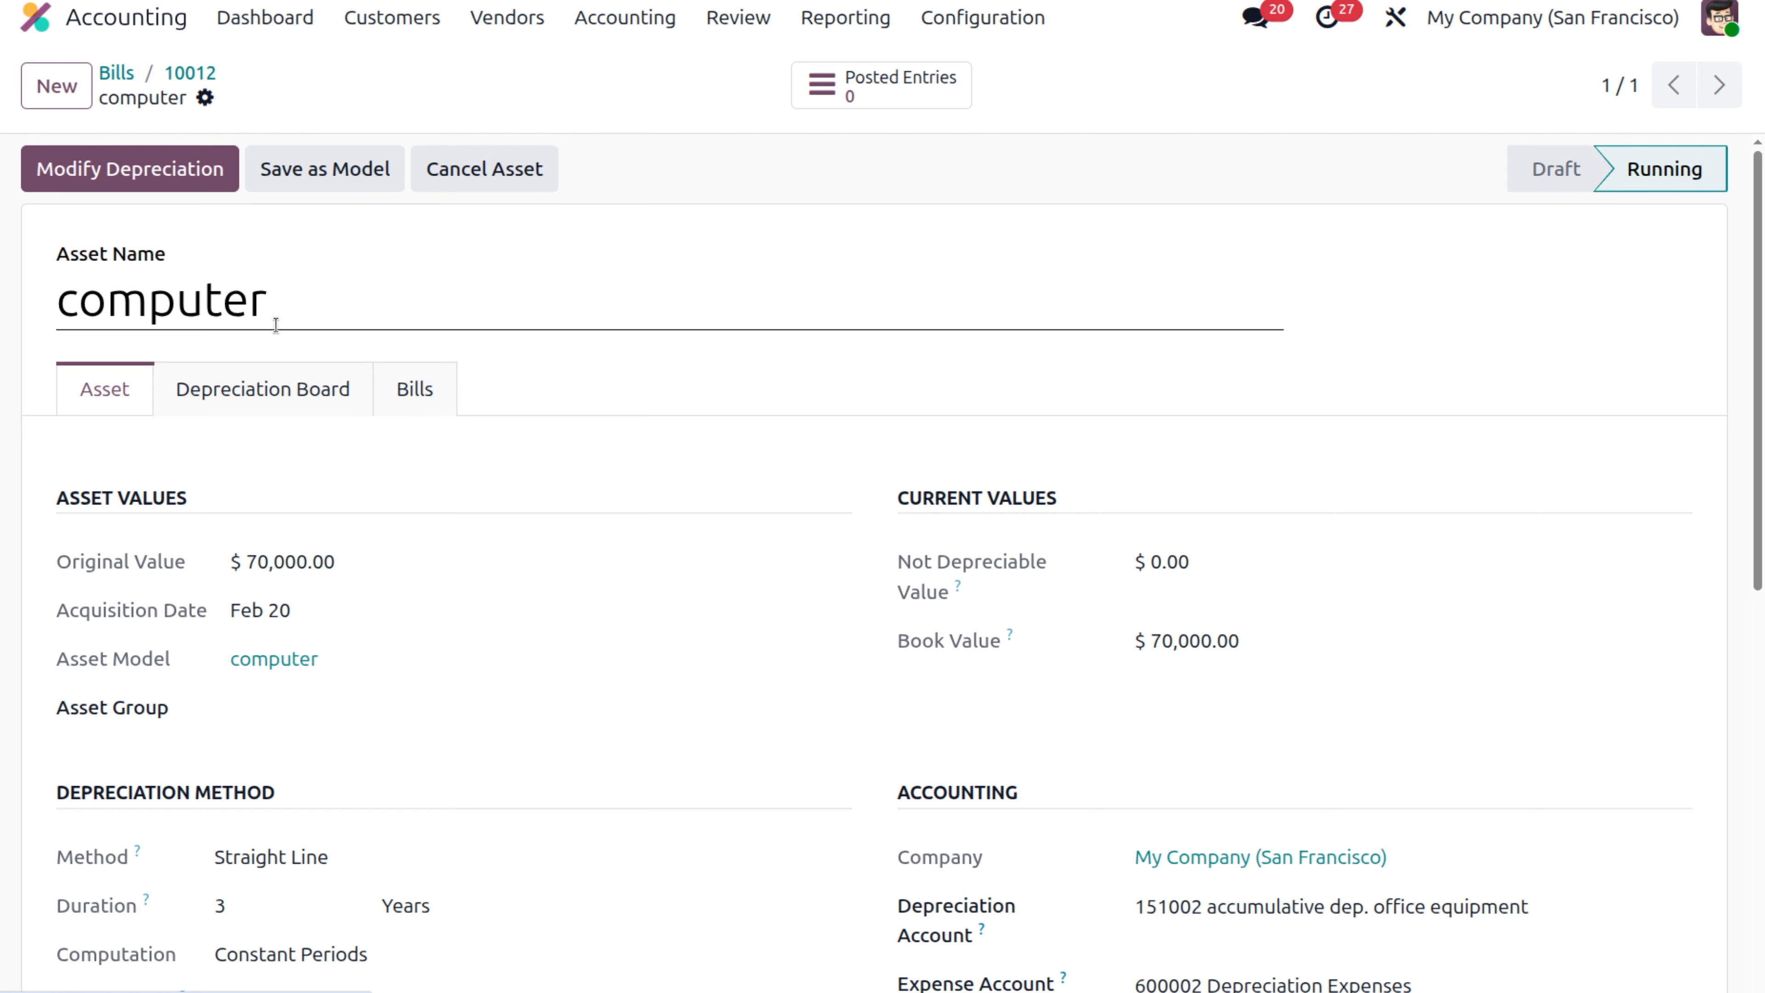
Open the list of assets and start a new asset named lap top.
{"action": "left_click", "coordinate": [644, 23]}
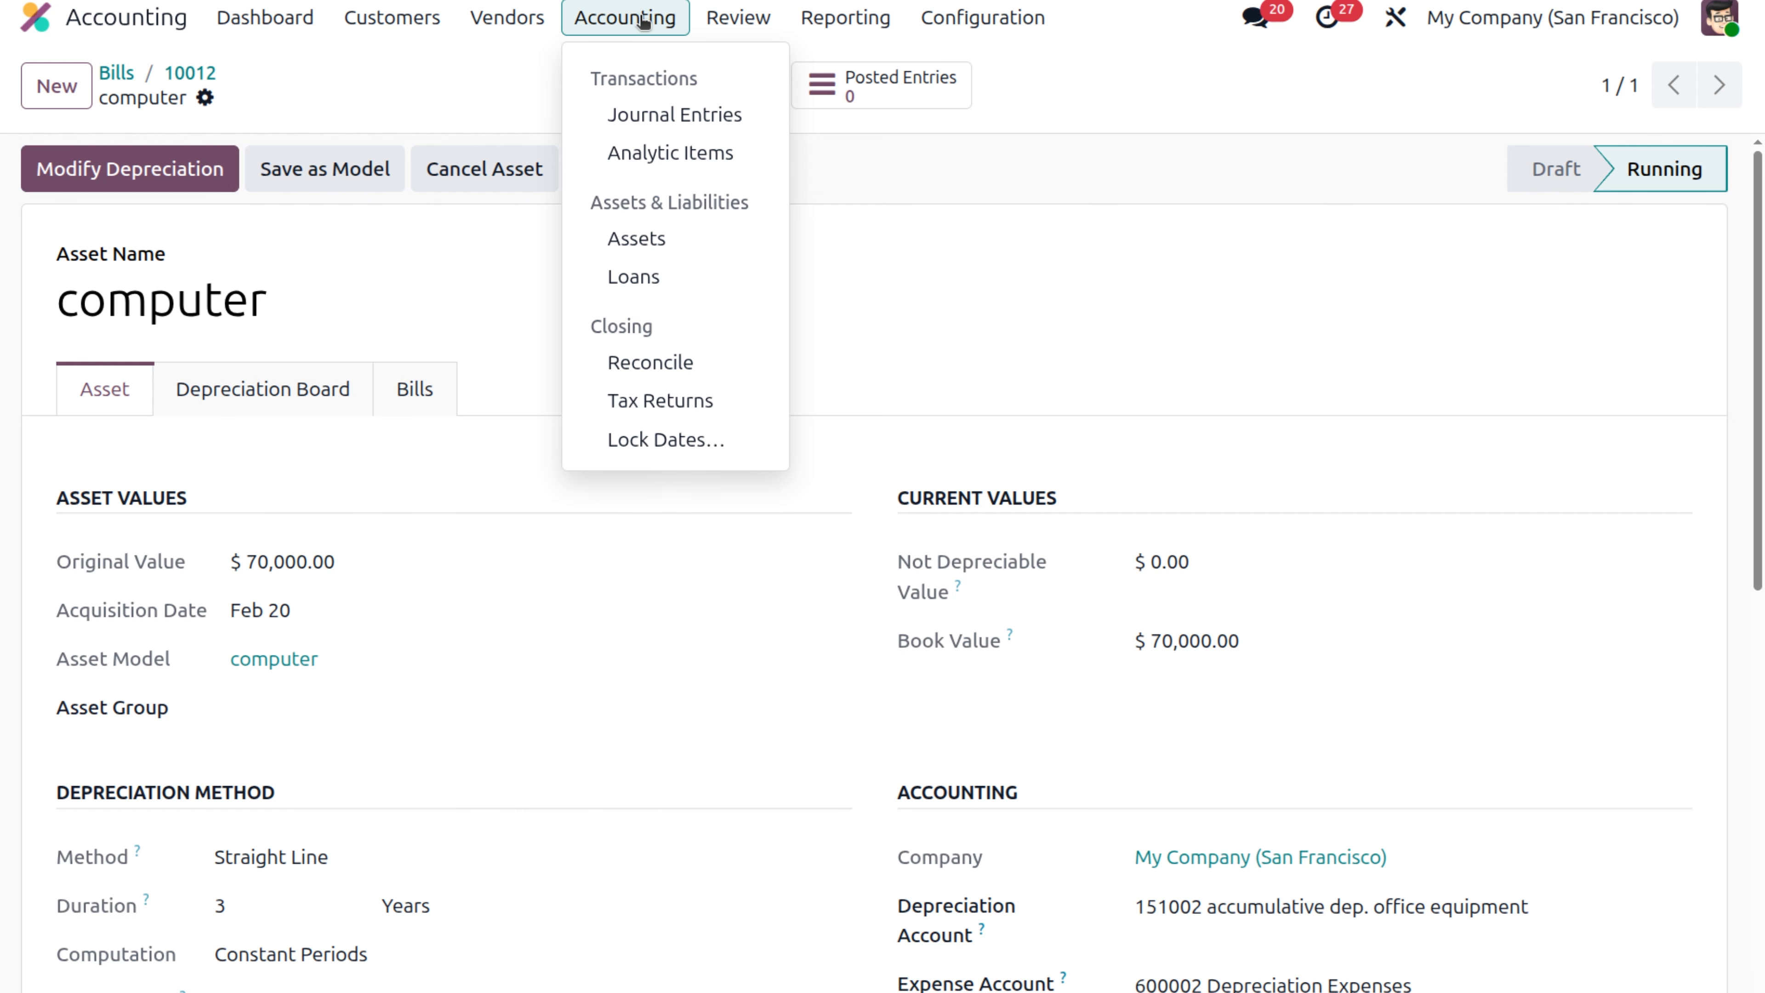
{"action": "mouse_move", "coordinate": [935, 31]}
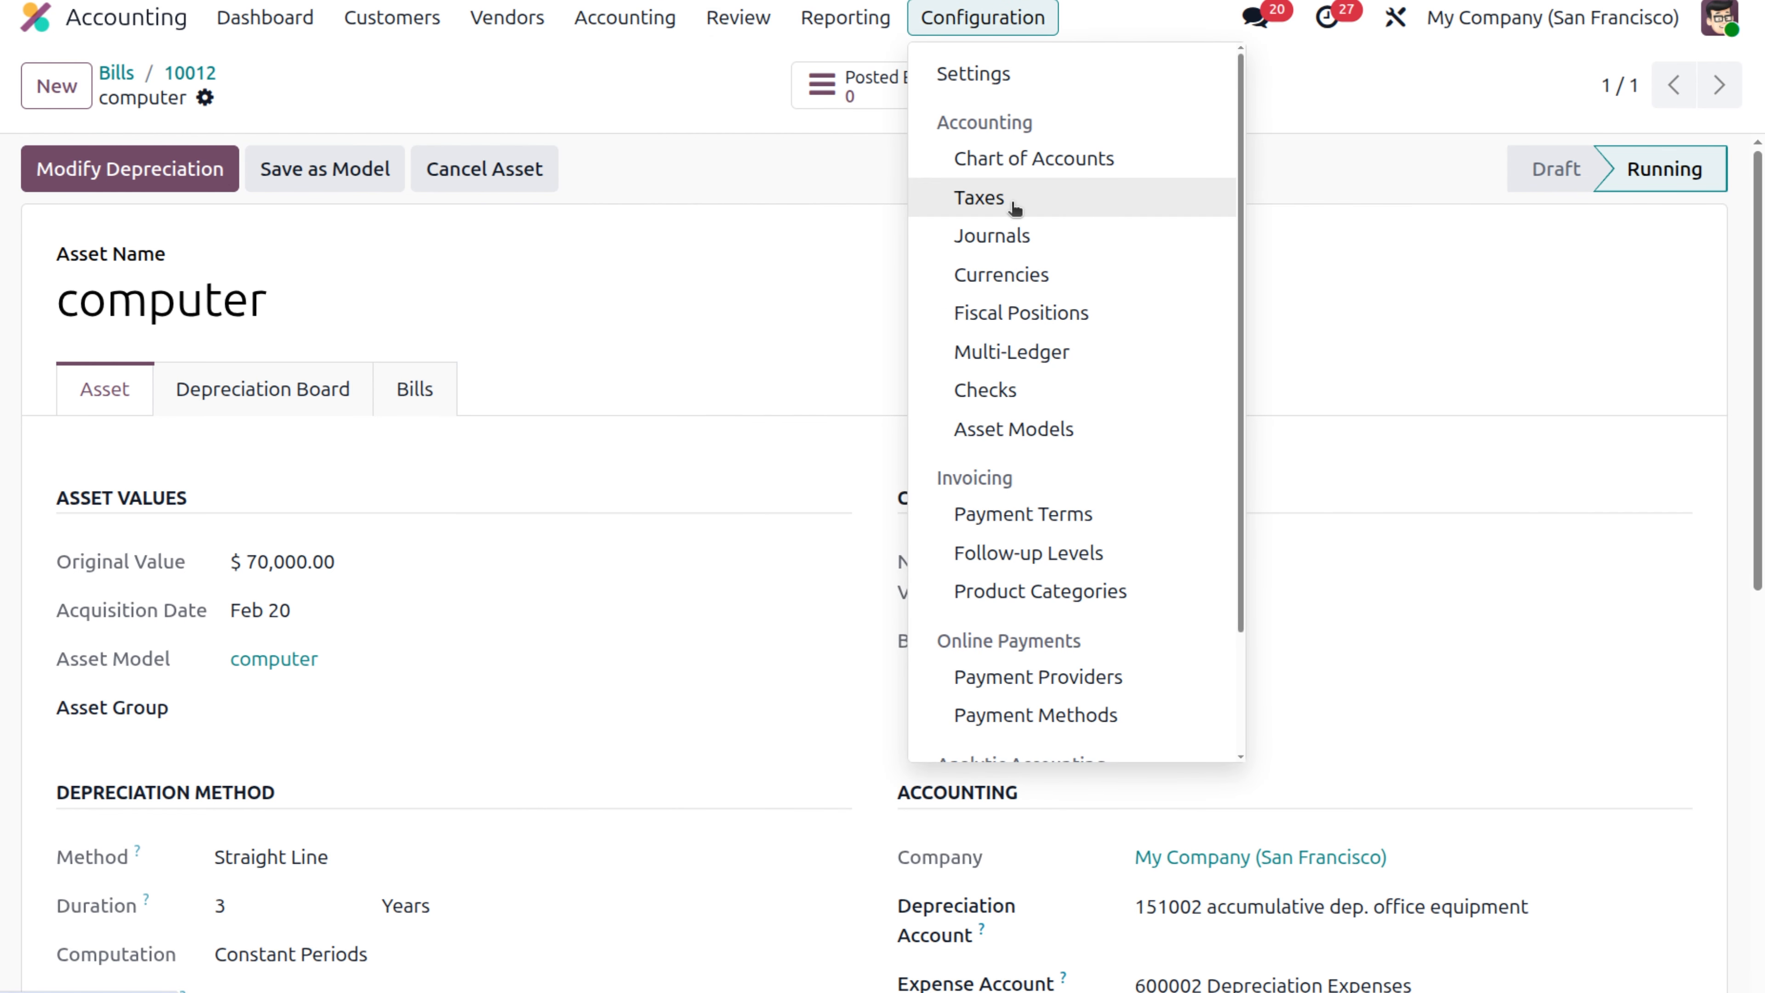
{"action": "scroll", "coordinate": [1012, 205], "scroll_direction": "down", "scroll_amount": 2}
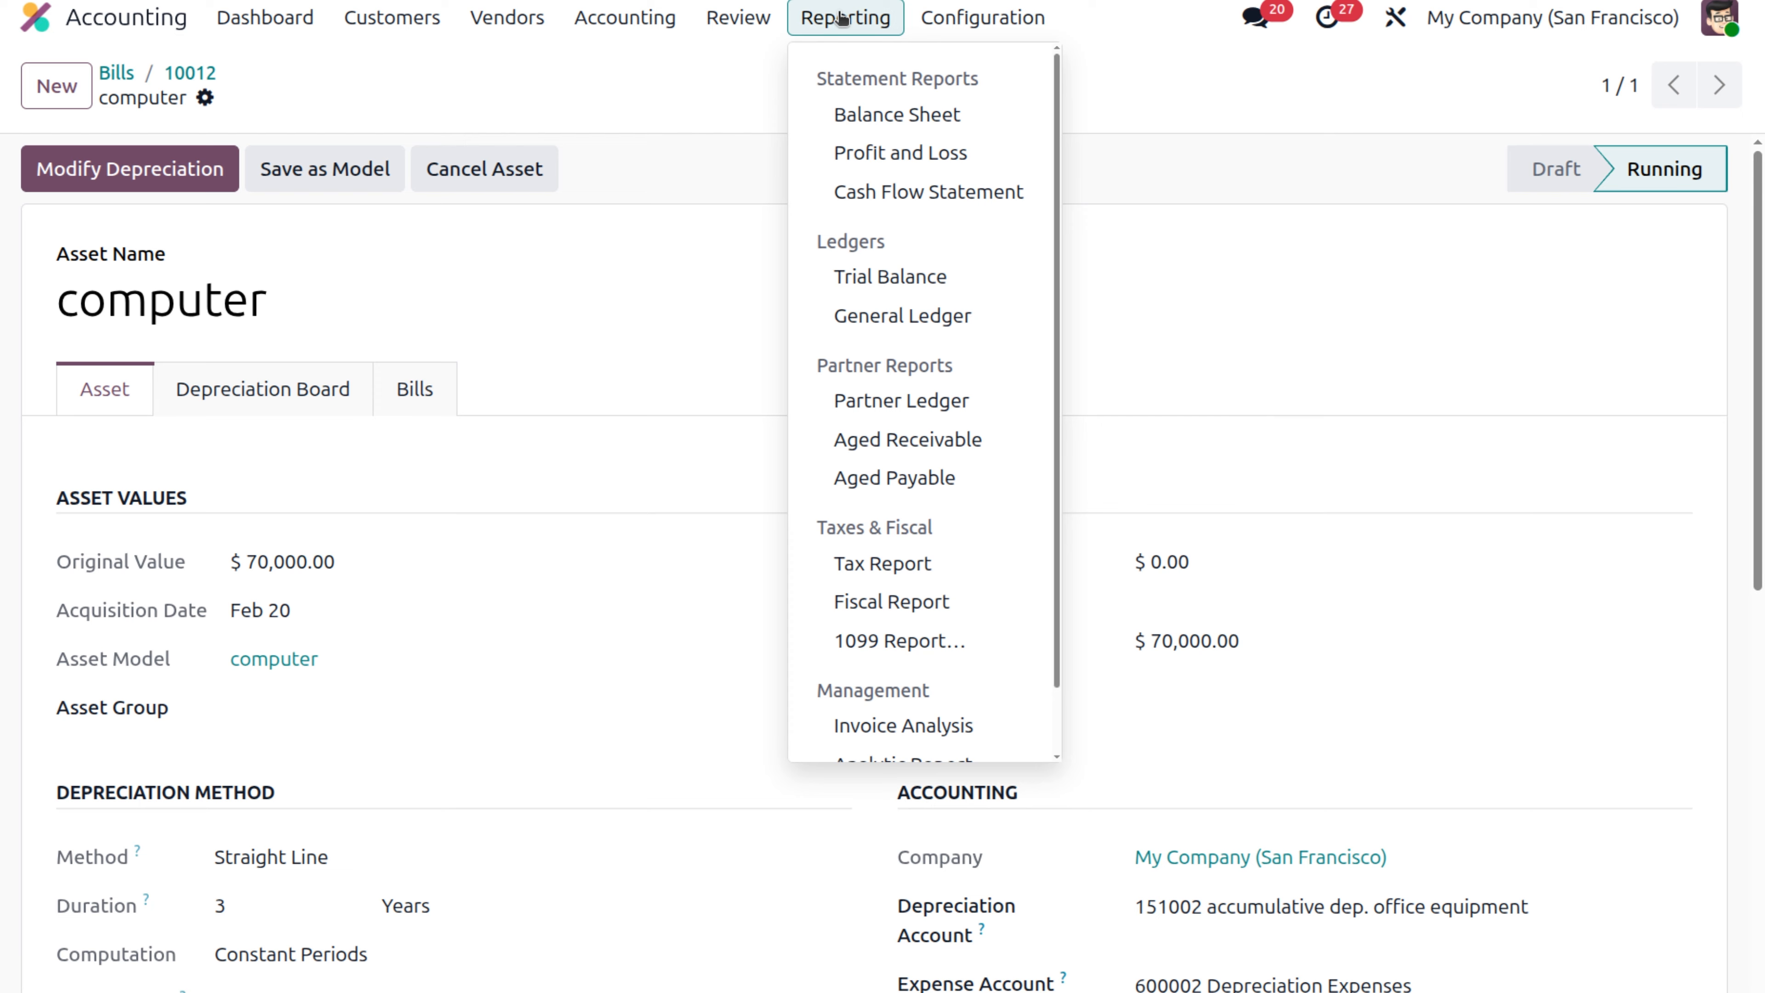
{"action": "mouse_move", "coordinate": [747, 20]}
{"action": "mouse_move", "coordinate": [664, 19]}
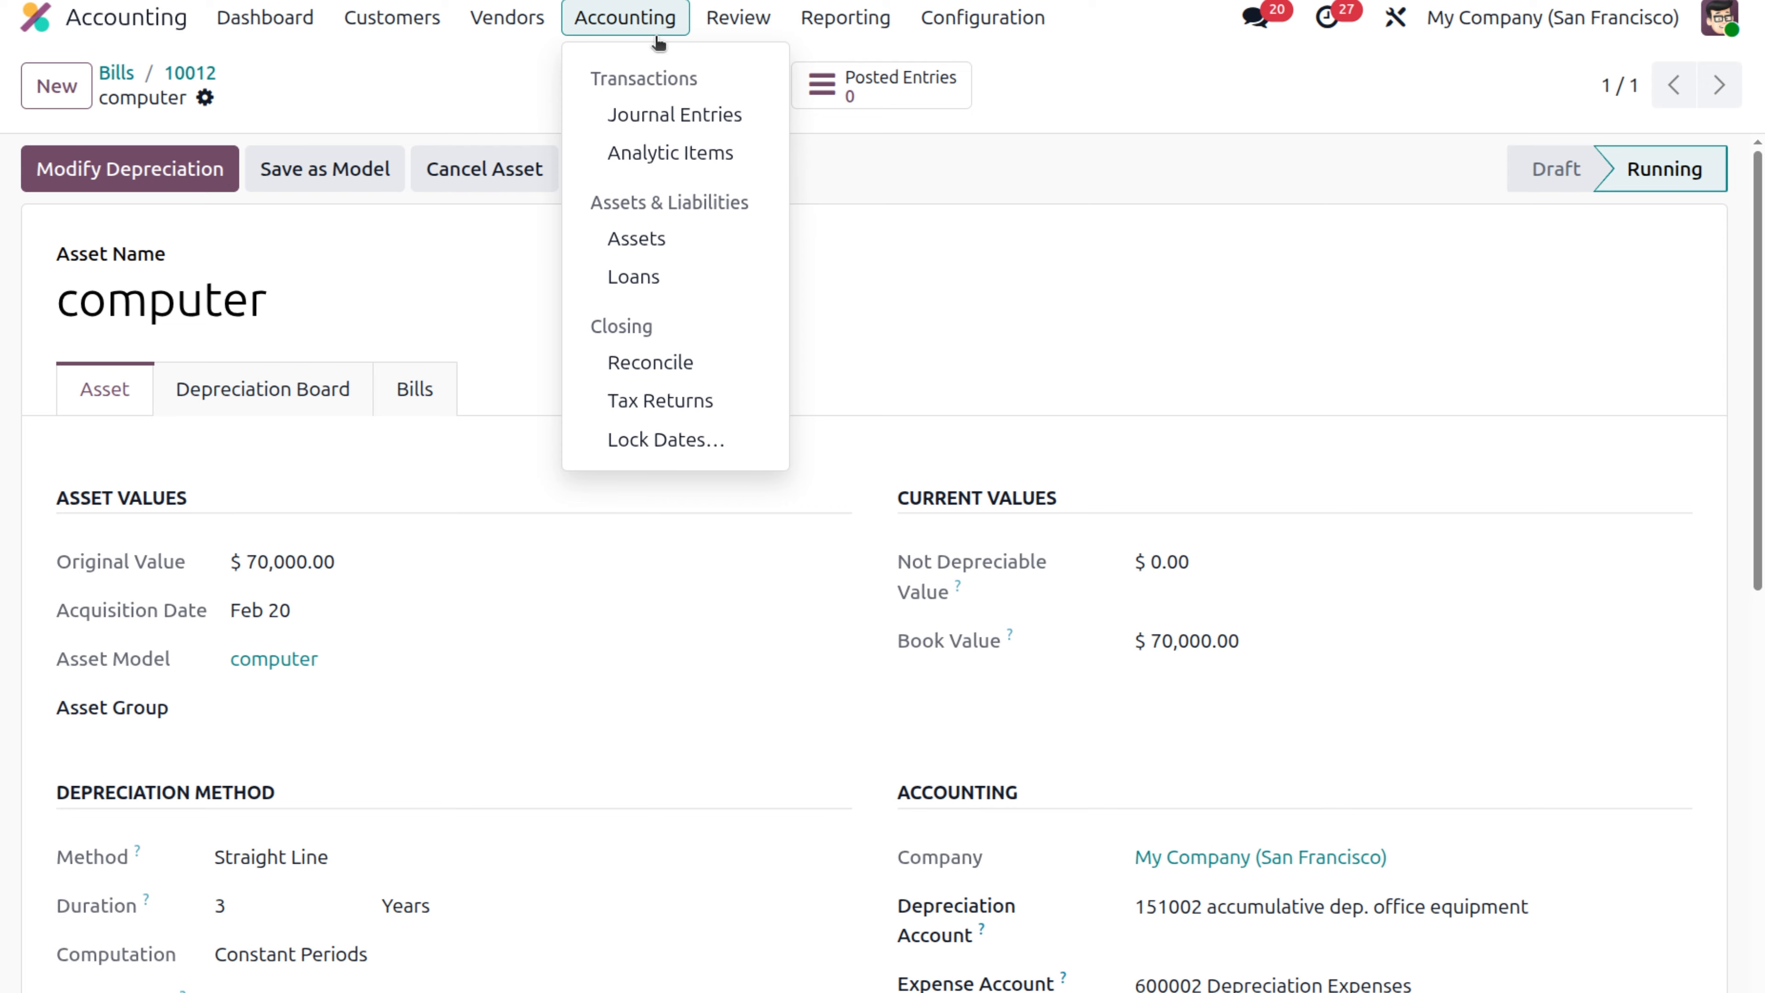
{"action": "left_click", "coordinate": [695, 244]}
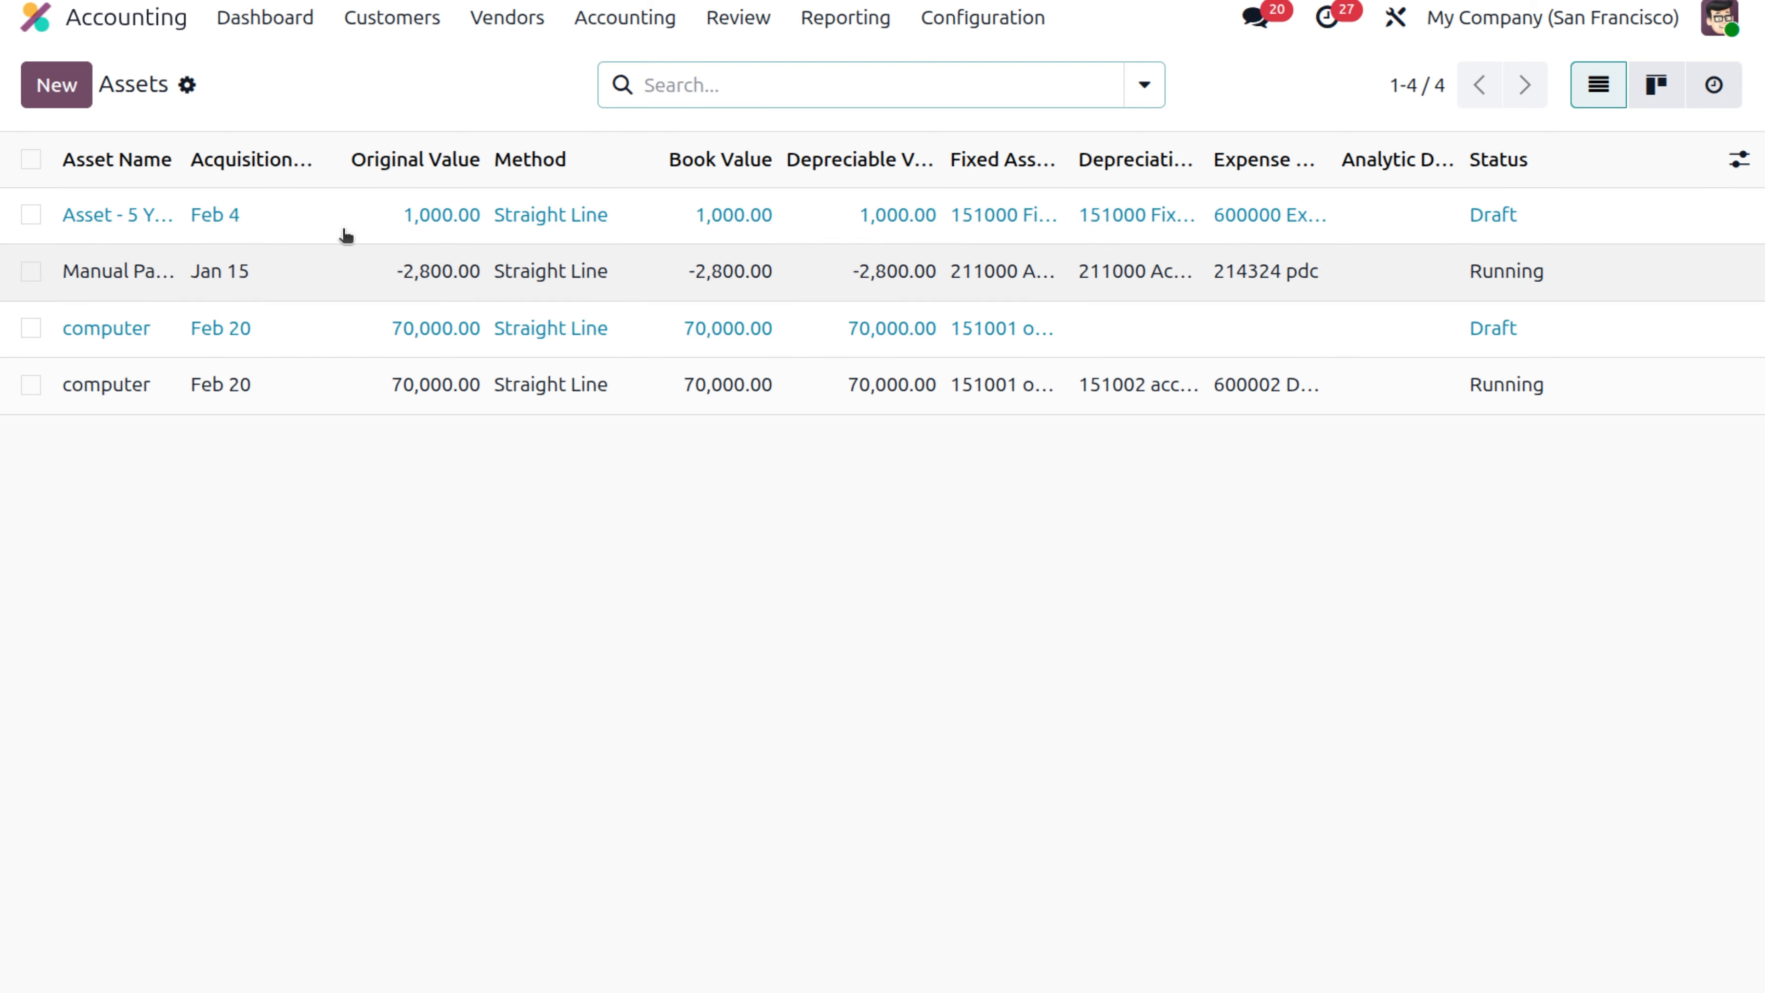
{"action": "left_click", "coordinate": [74, 90]}
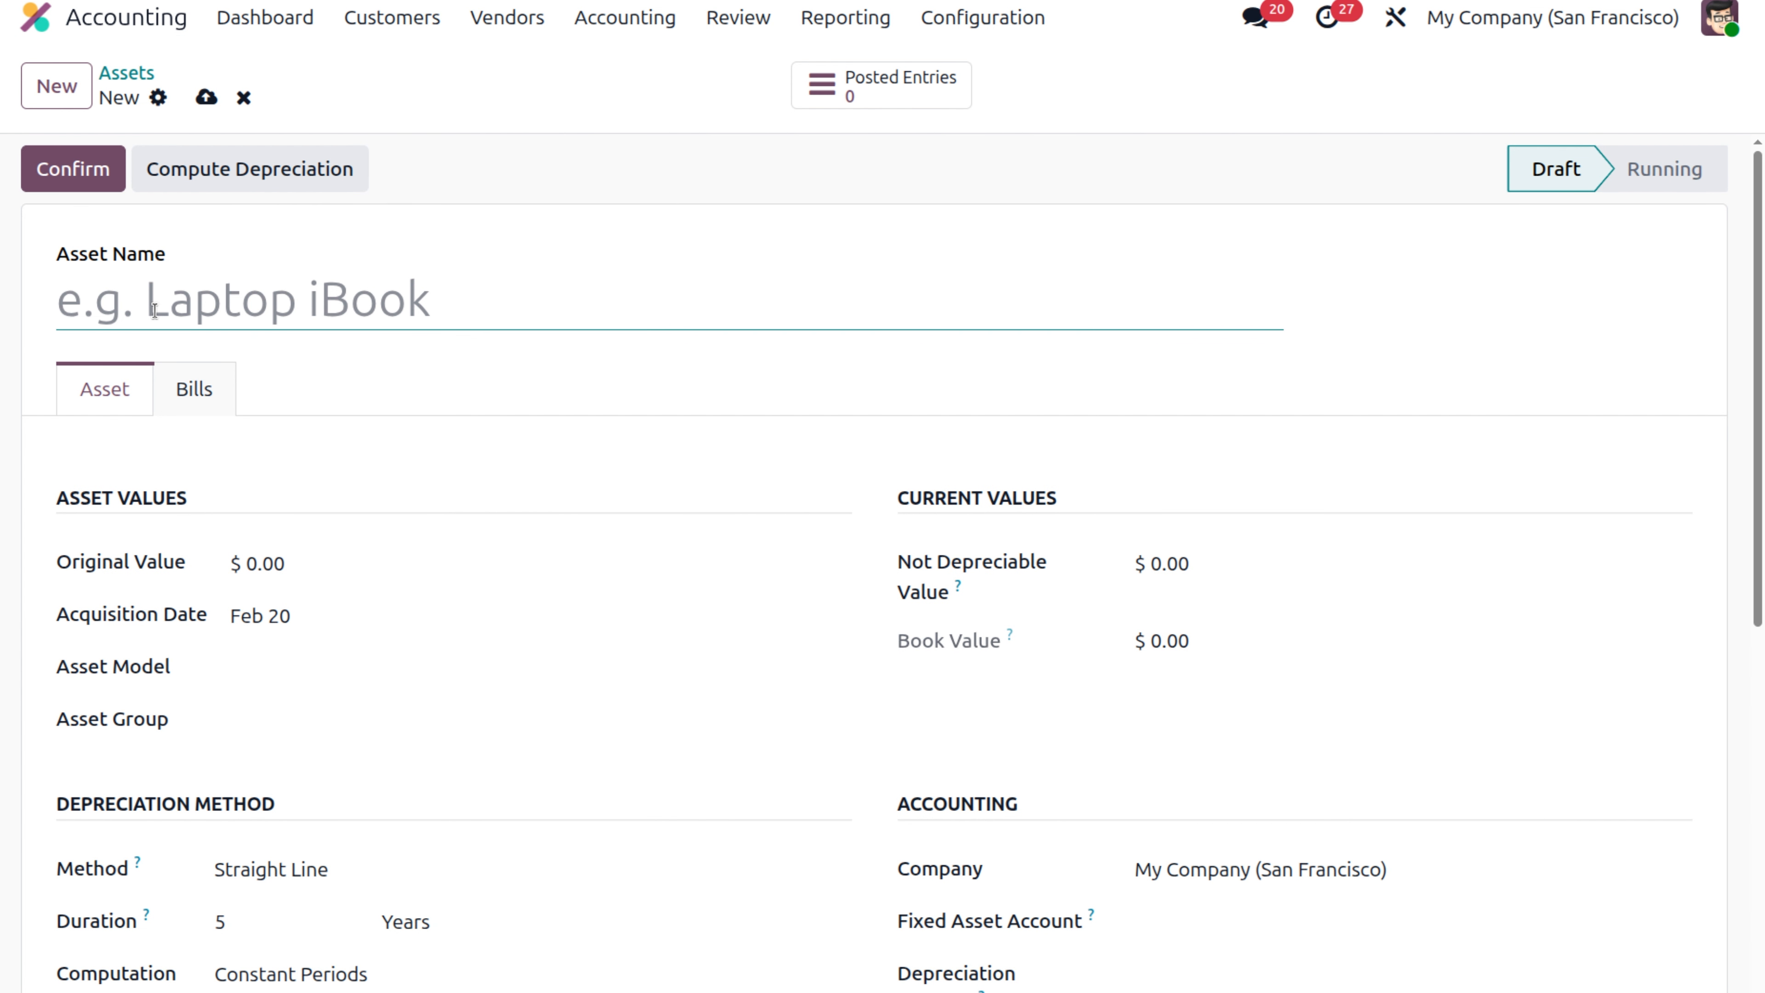
{"action": "type", "text": "l"}
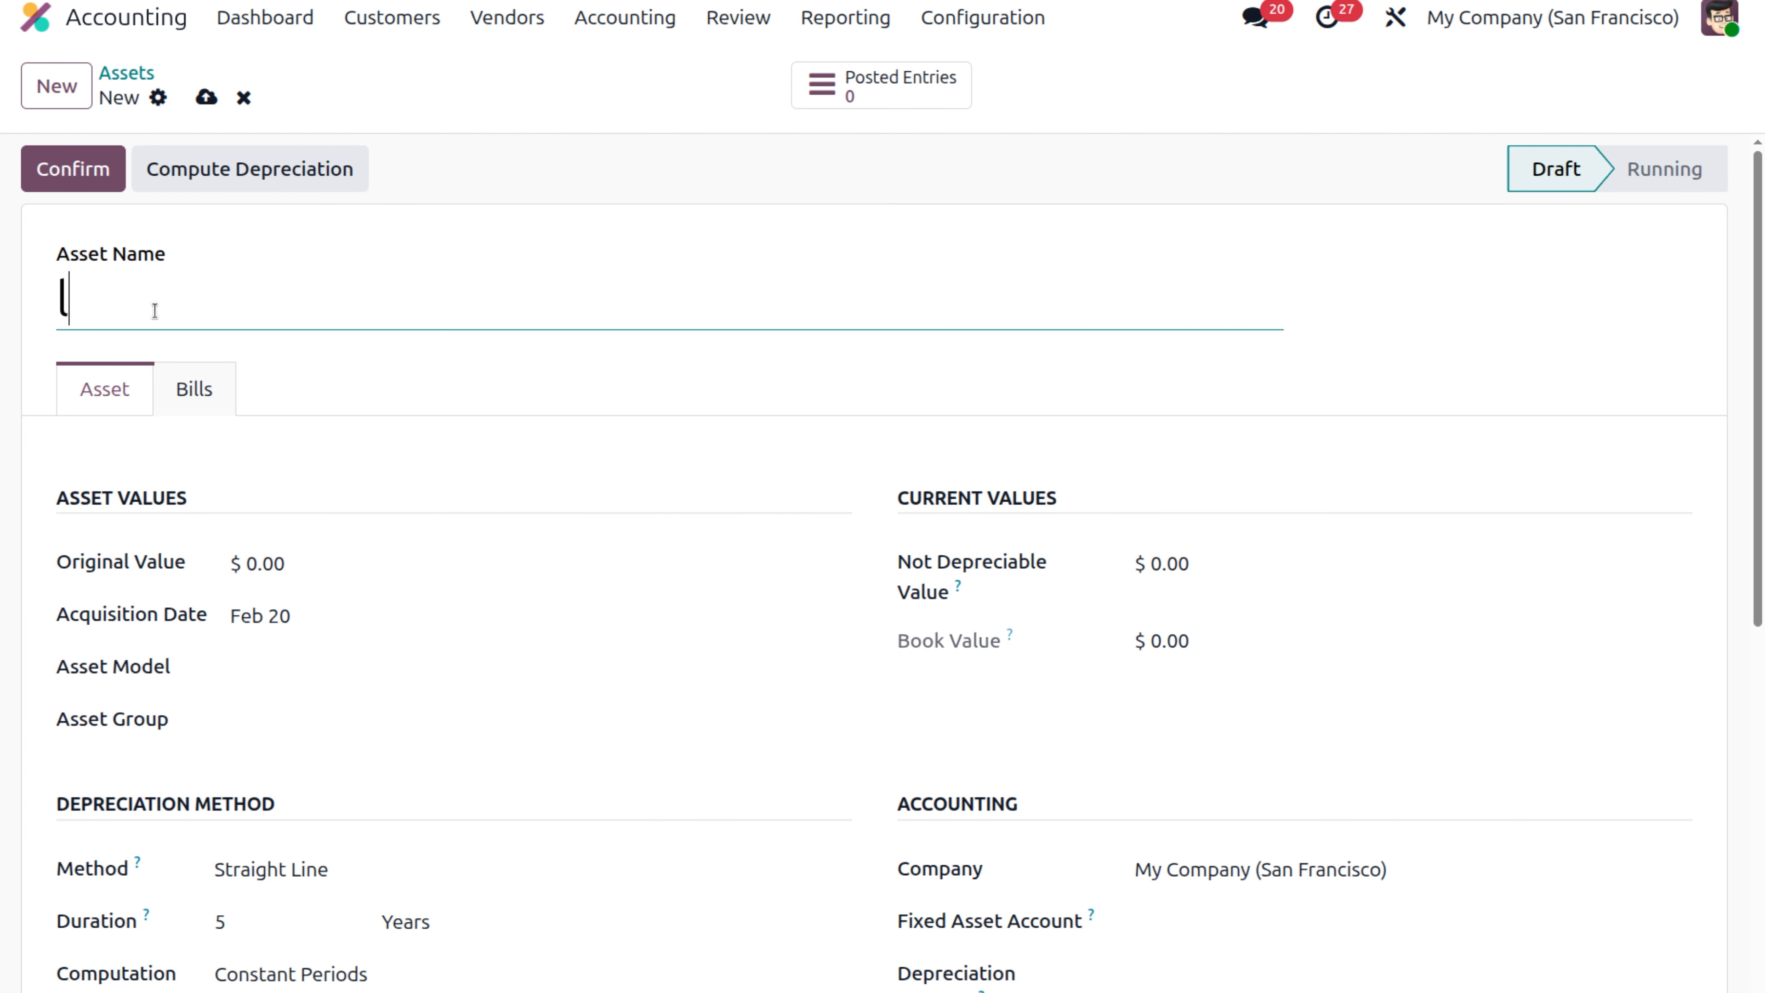
{"action": "type", "text": "ap top"}
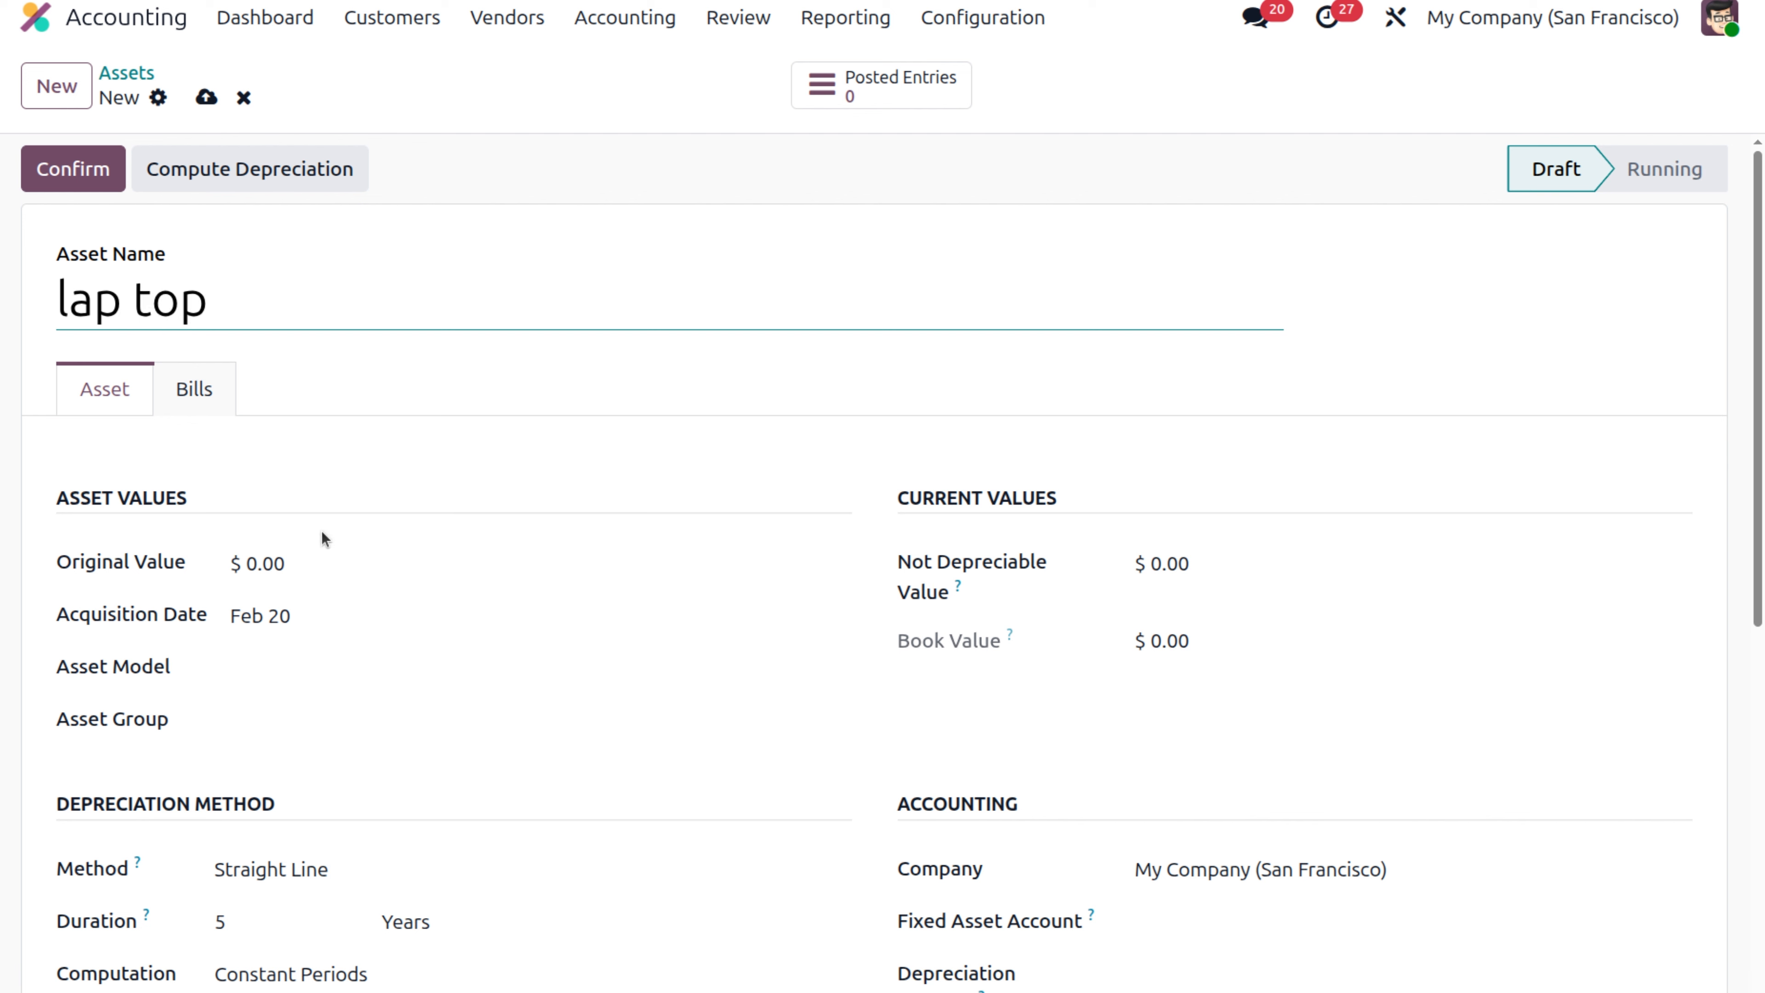
Set the lap top asset's original value to 50000 and its asset model to computer.
{"action": "left_click", "coordinate": [288, 558]}
{"action": "type", "text": "50000"}
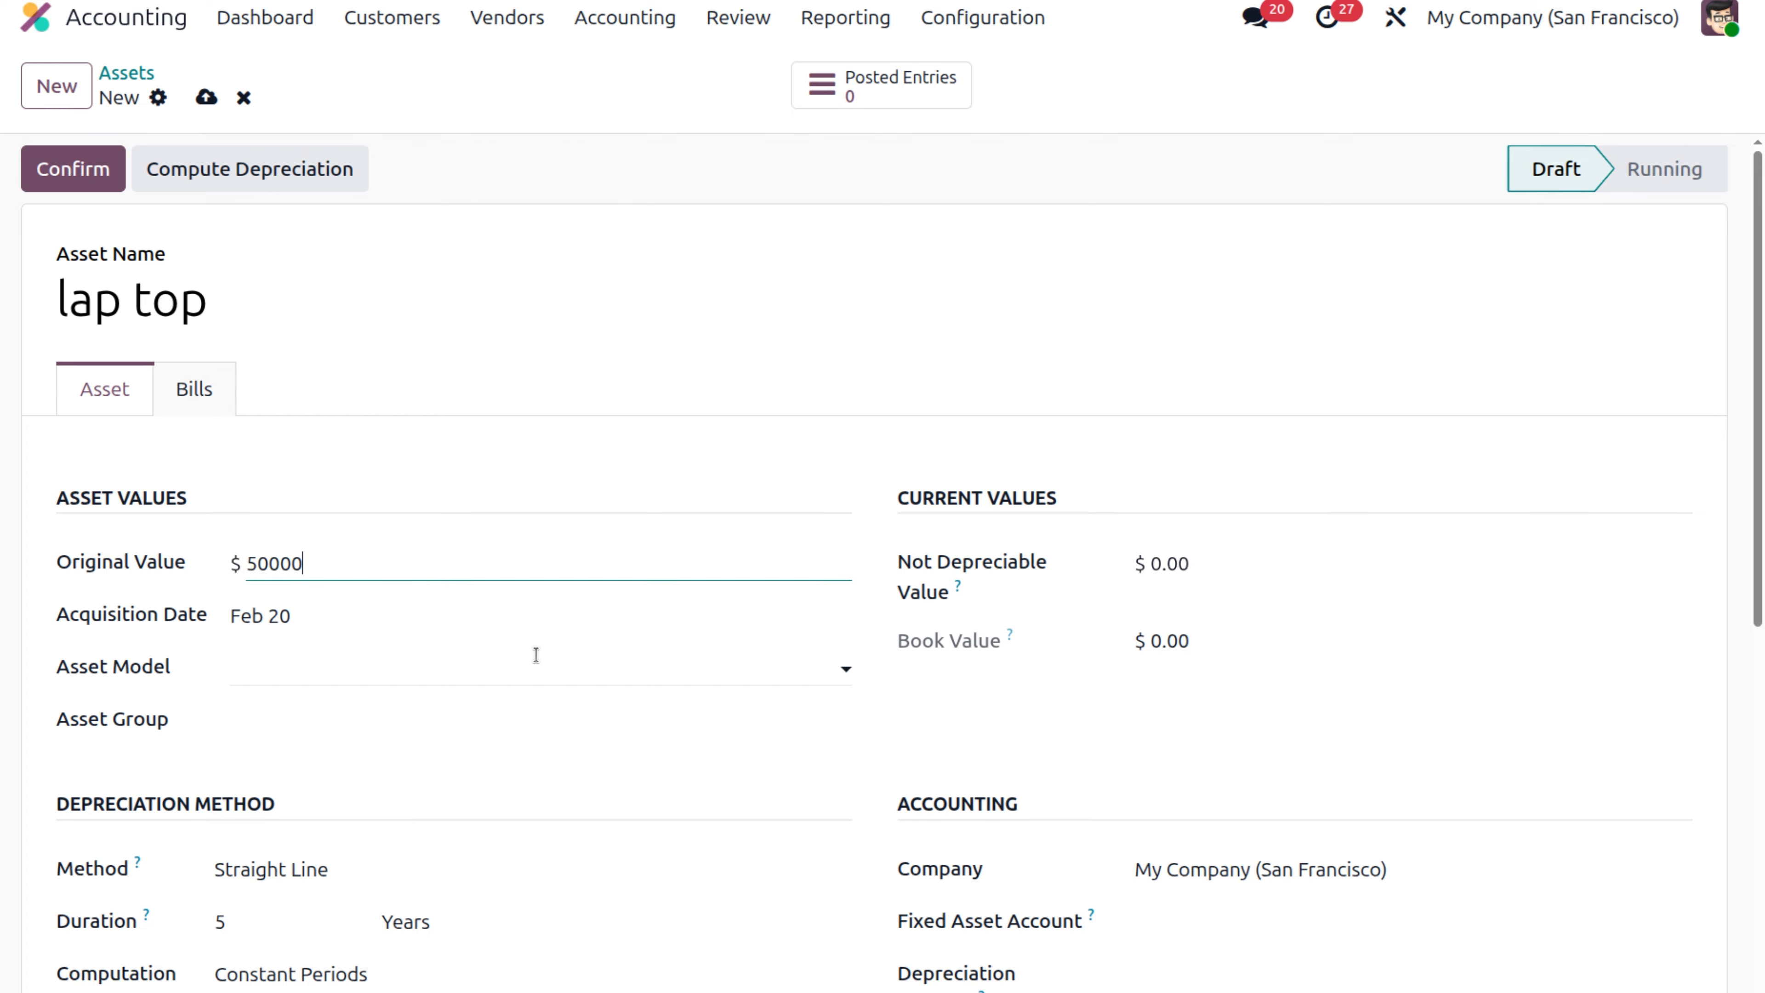
{"action": "left_click", "coordinate": [482, 704]}
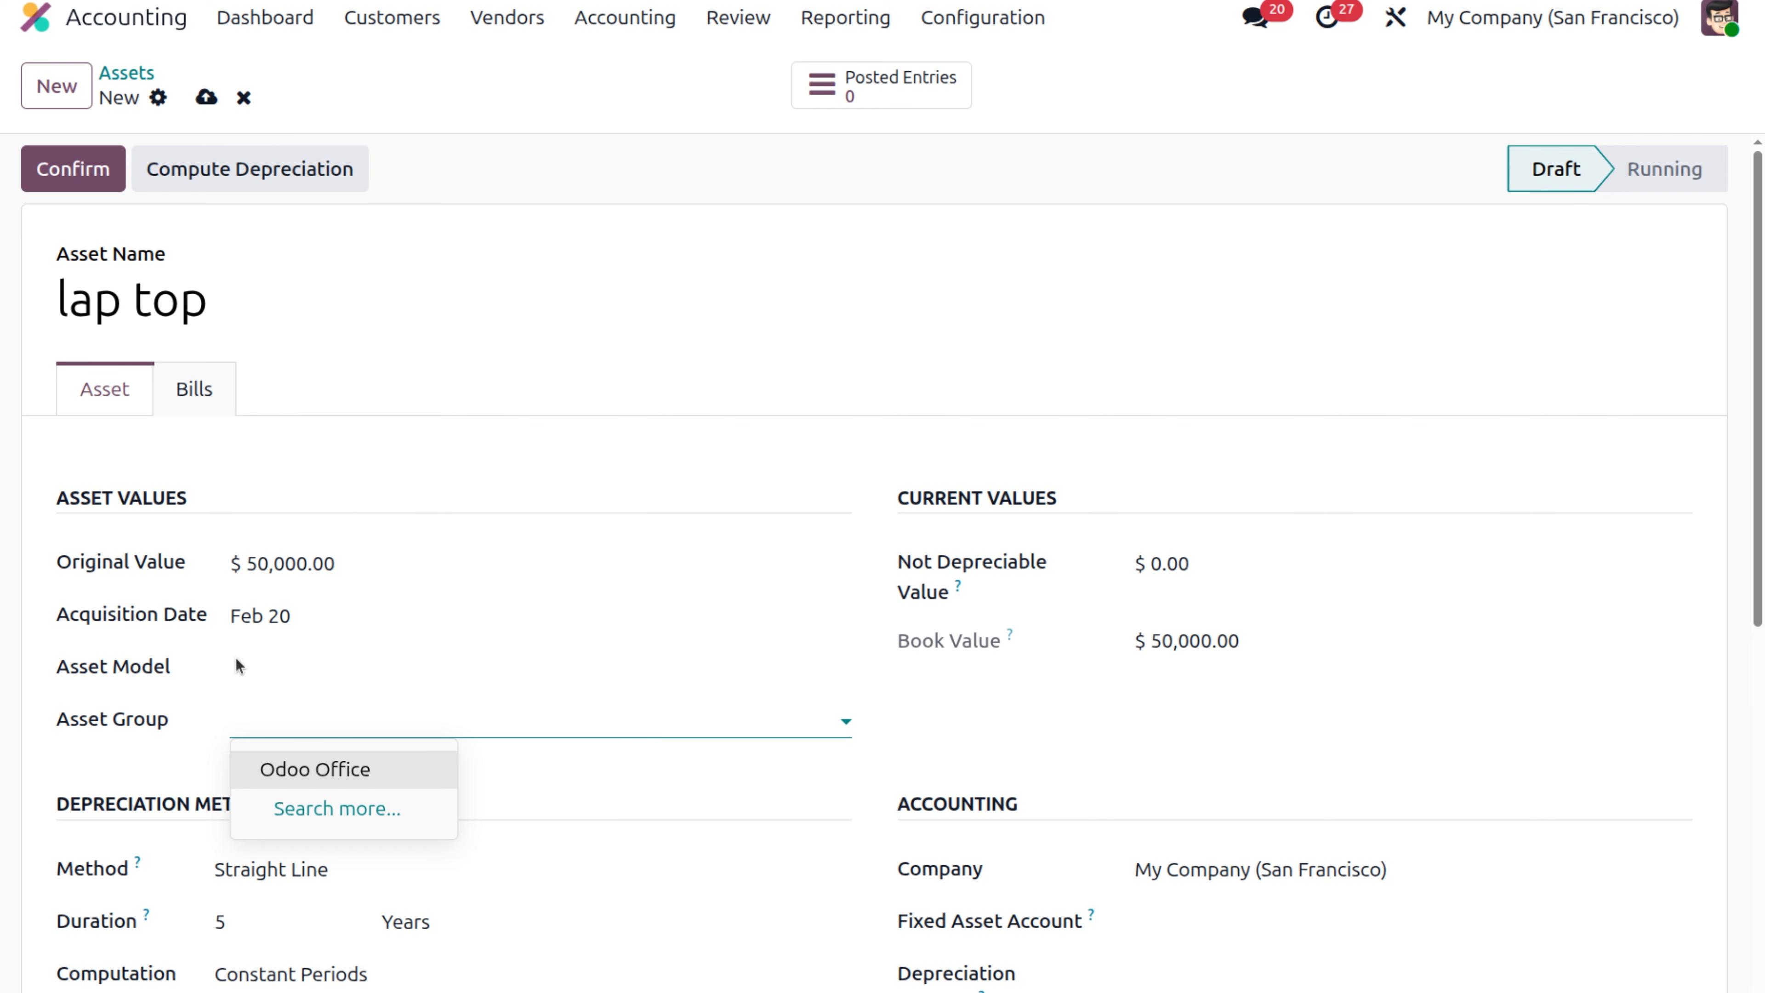
{"action": "left_click", "coordinate": [414, 668]}
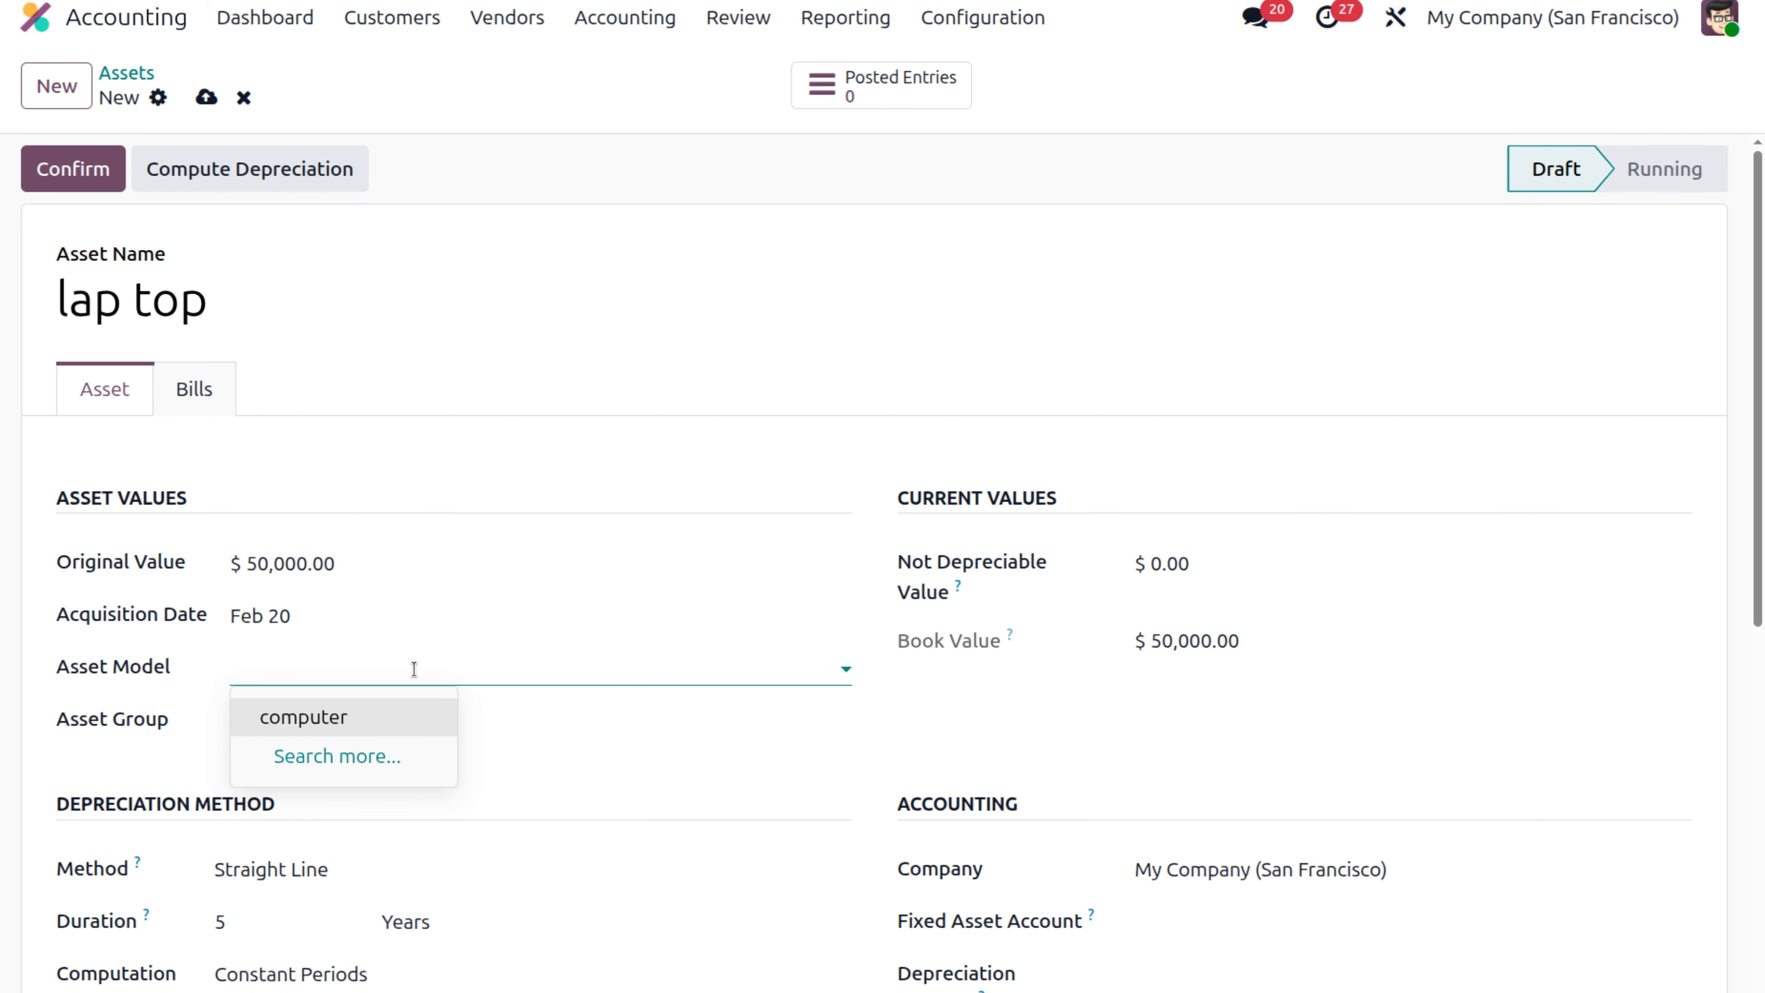
{"action": "left_click", "coordinate": [384, 727]}
{"action": "scroll", "coordinate": [384, 730], "scroll_direction": "down", "scroll_amount": 8}
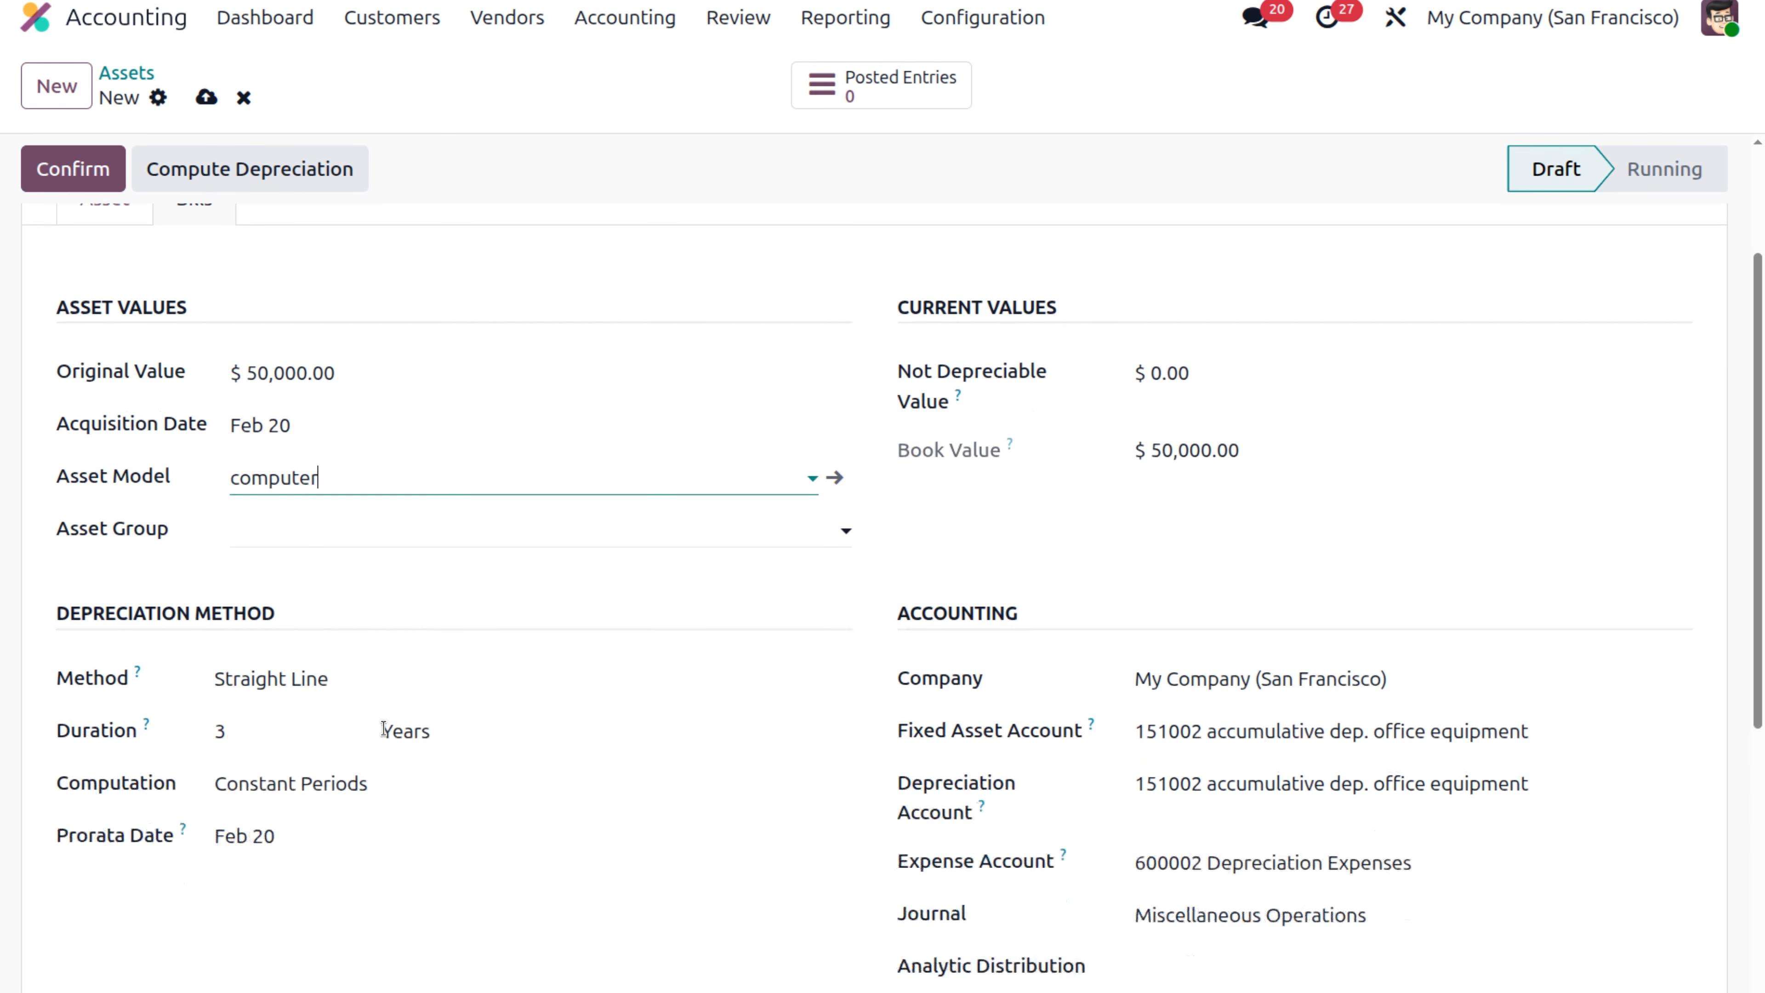
{"action": "scroll", "coordinate": [384, 730], "scroll_direction": "up", "scroll_amount": 8}
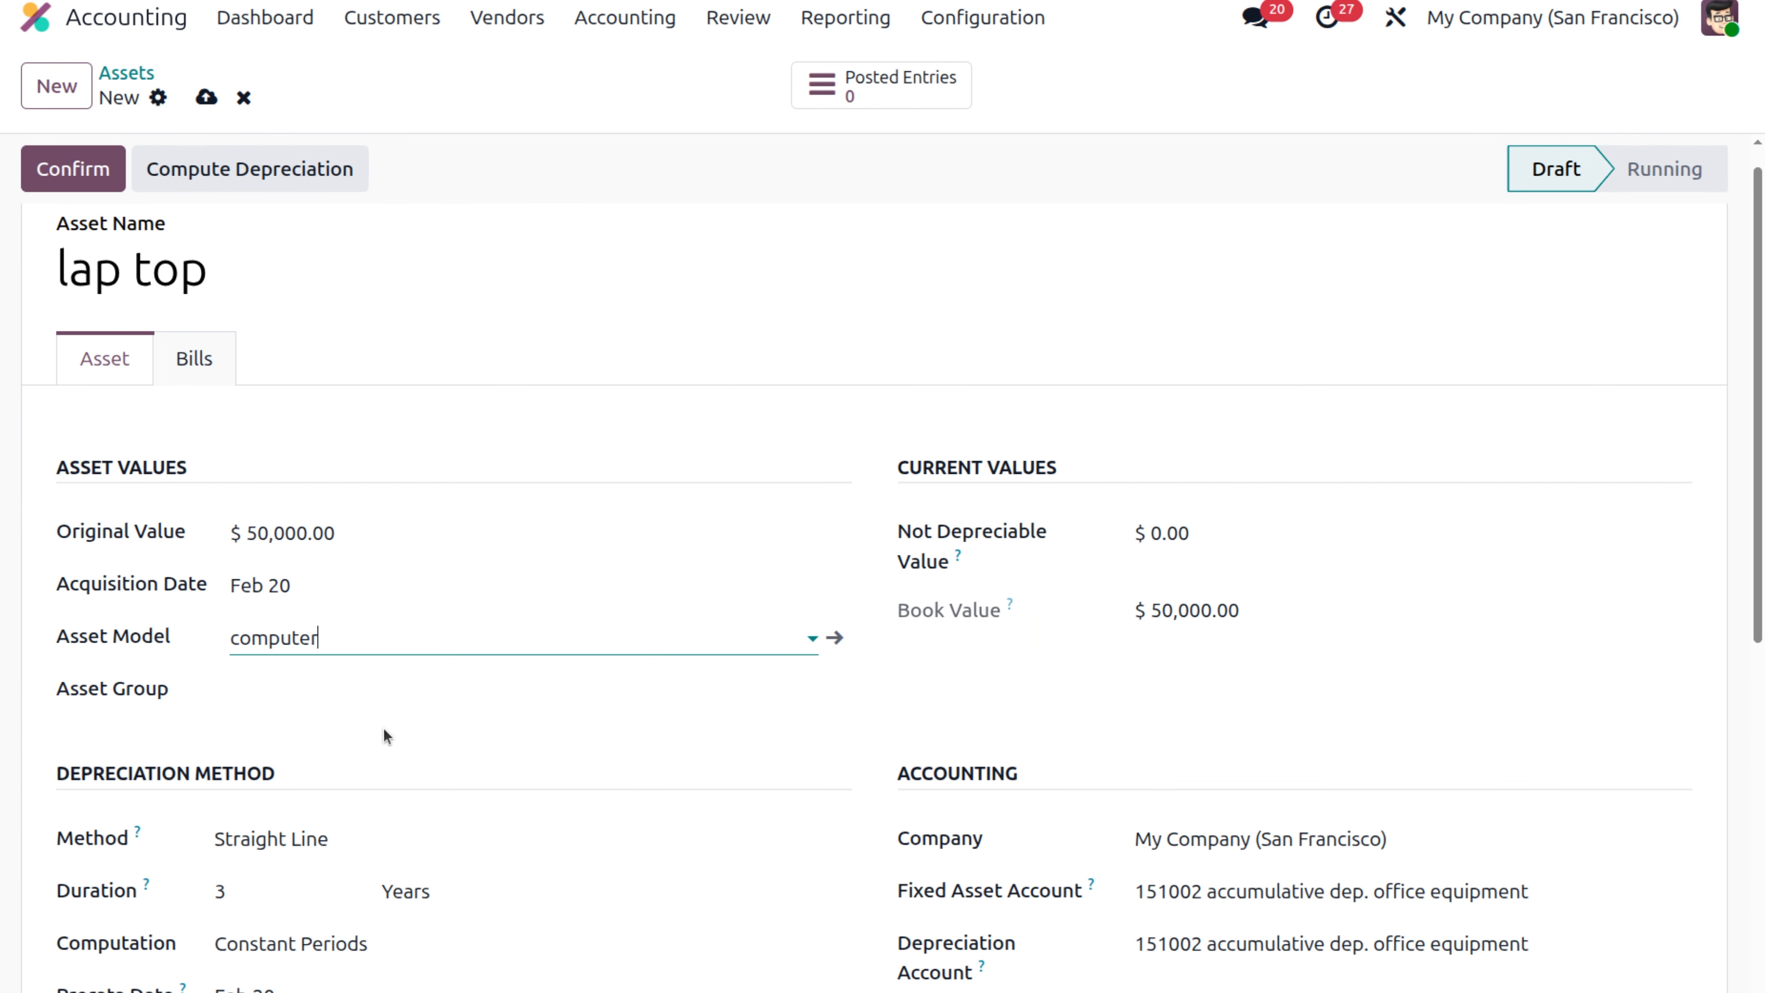
{"action": "scroll", "coordinate": [592, 654], "scroll_direction": "down", "scroll_amount": 6}
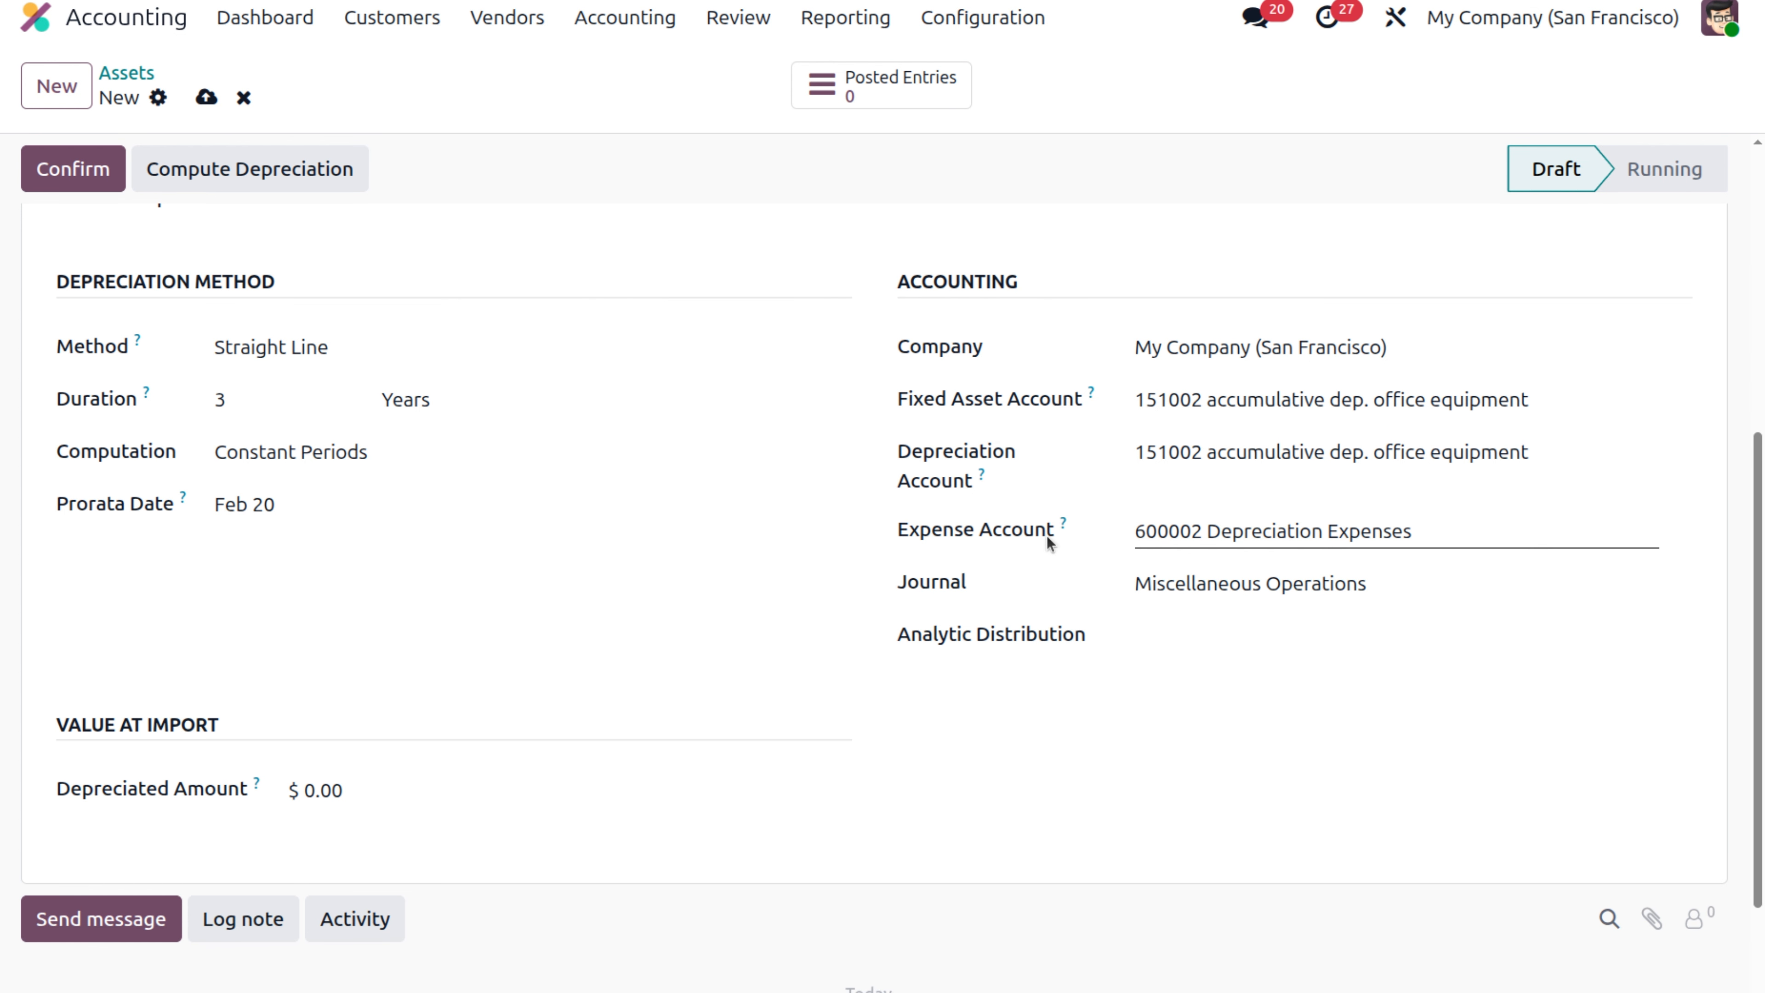
{"action": "scroll", "coordinate": [1119, 526], "scroll_direction": "up", "scroll_amount": 6}
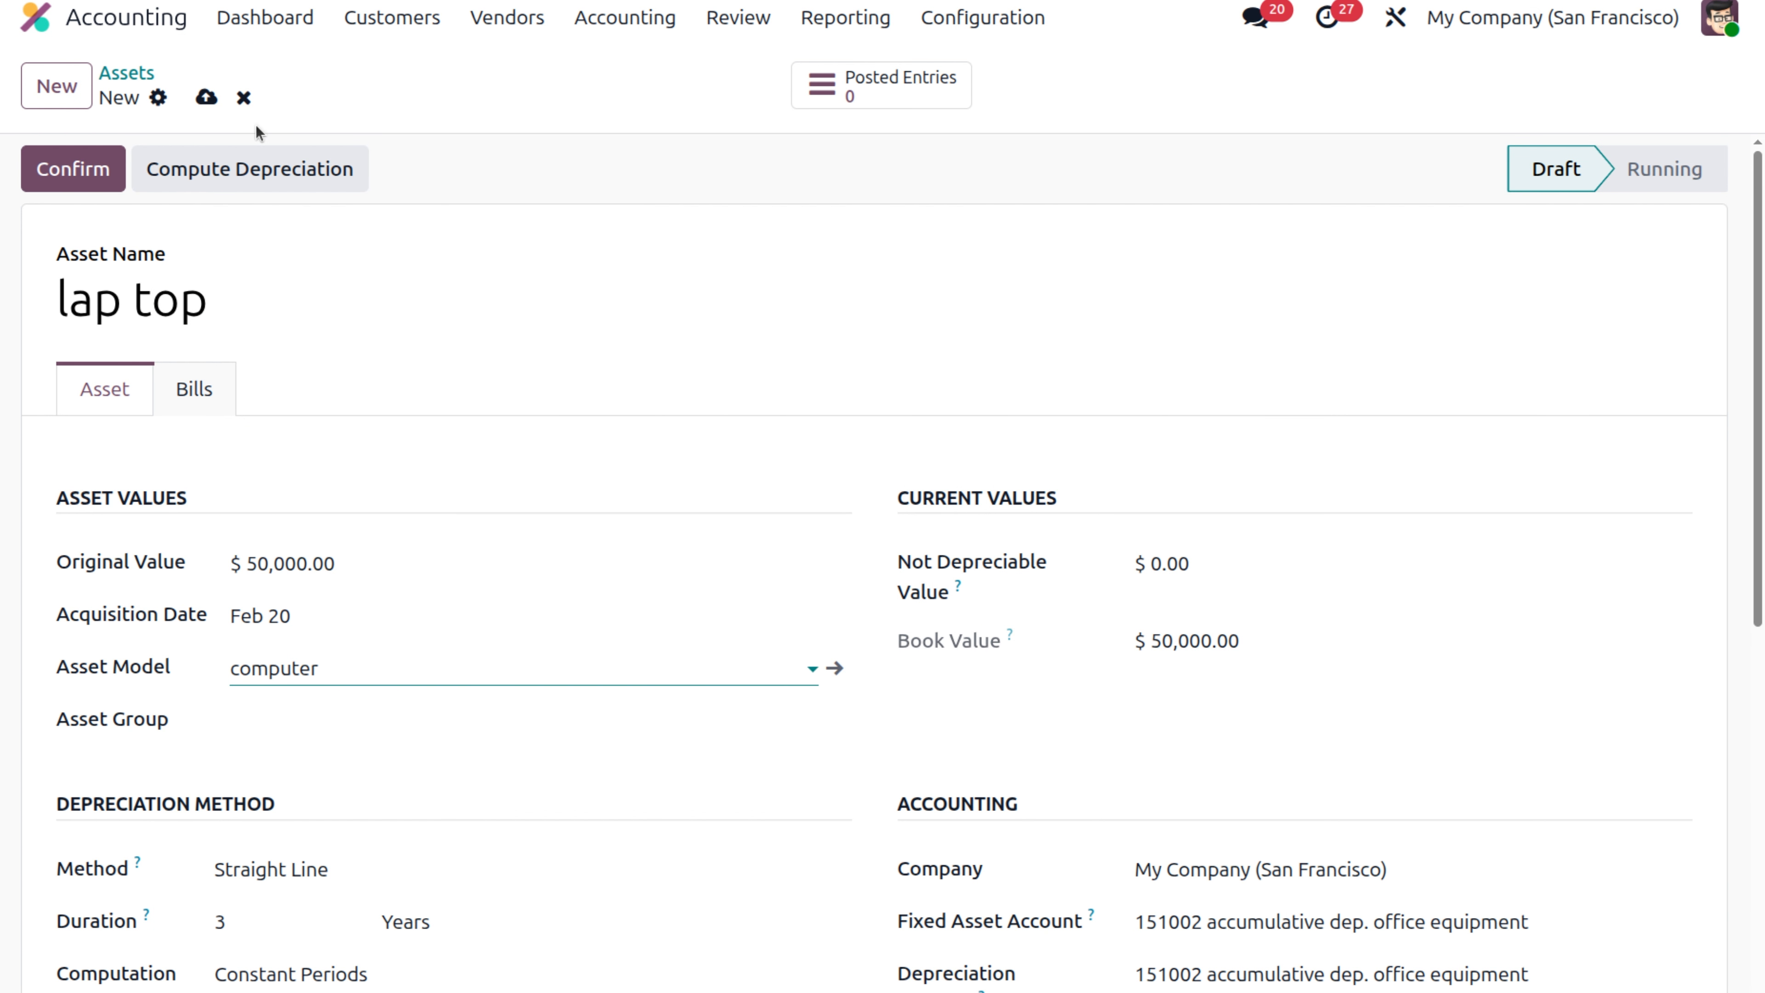
Compute the lap top asset's depreciation board and confirm the asset.
{"action": "left_click", "coordinate": [286, 179]}
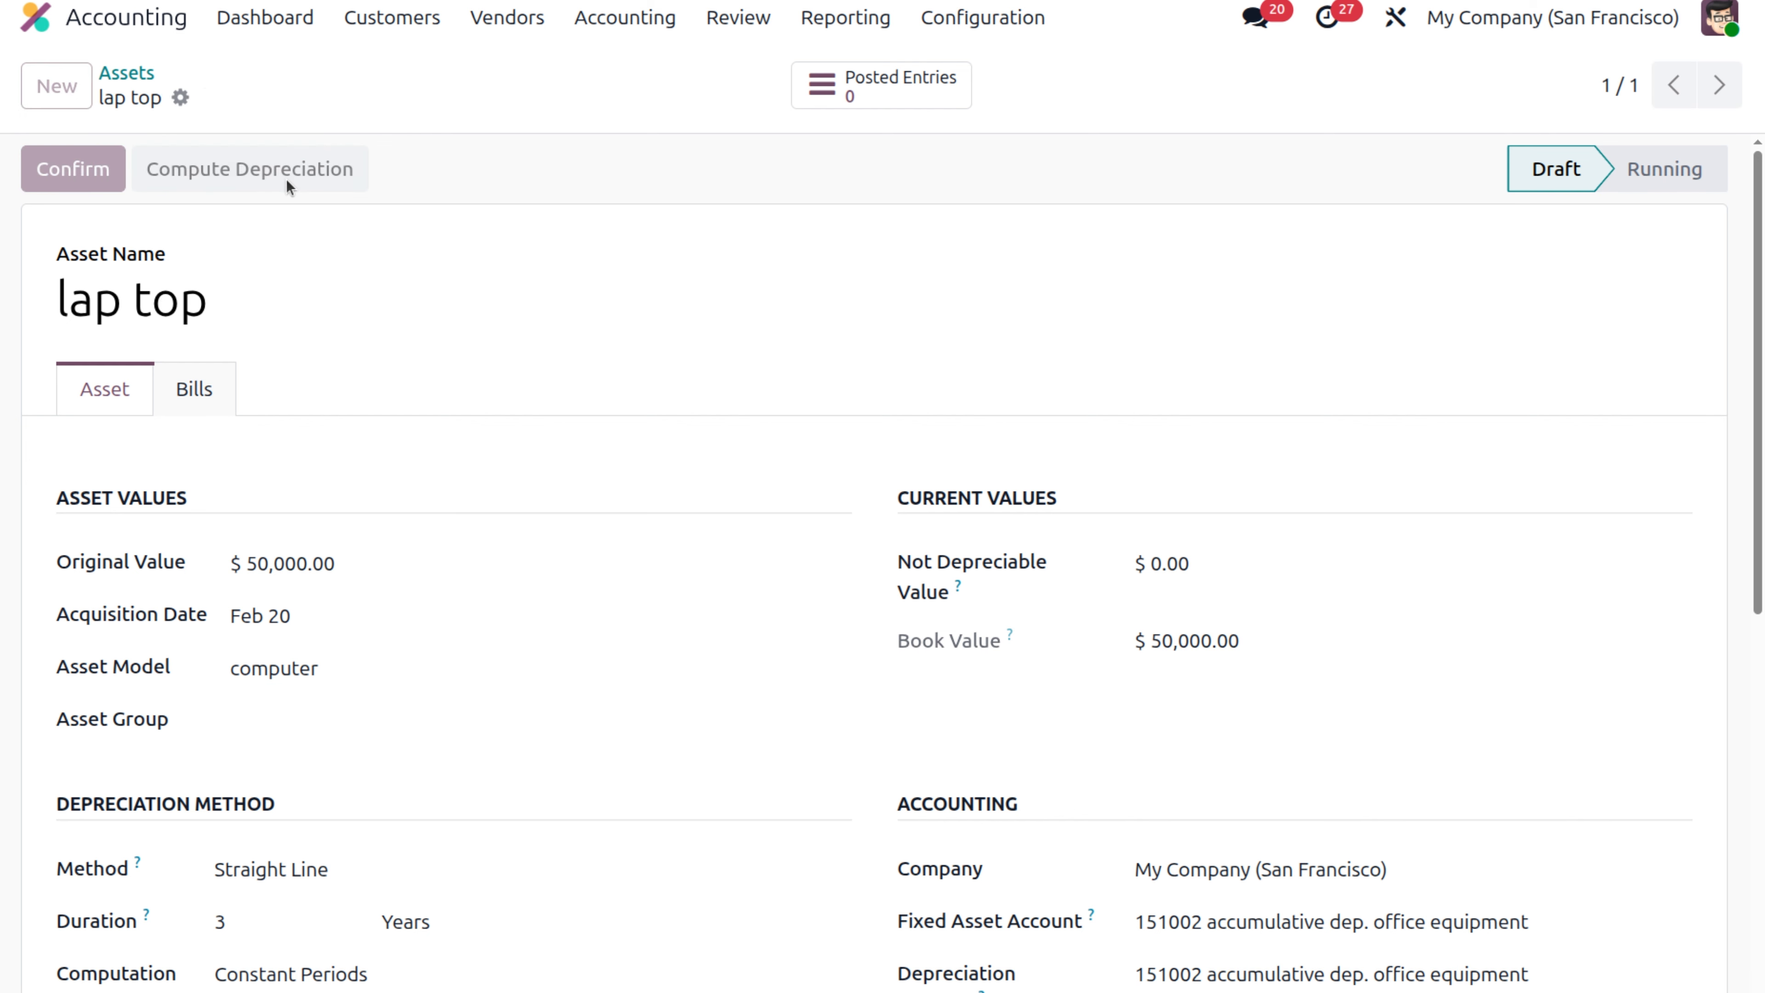
{"action": "left_click", "coordinate": [203, 410]}
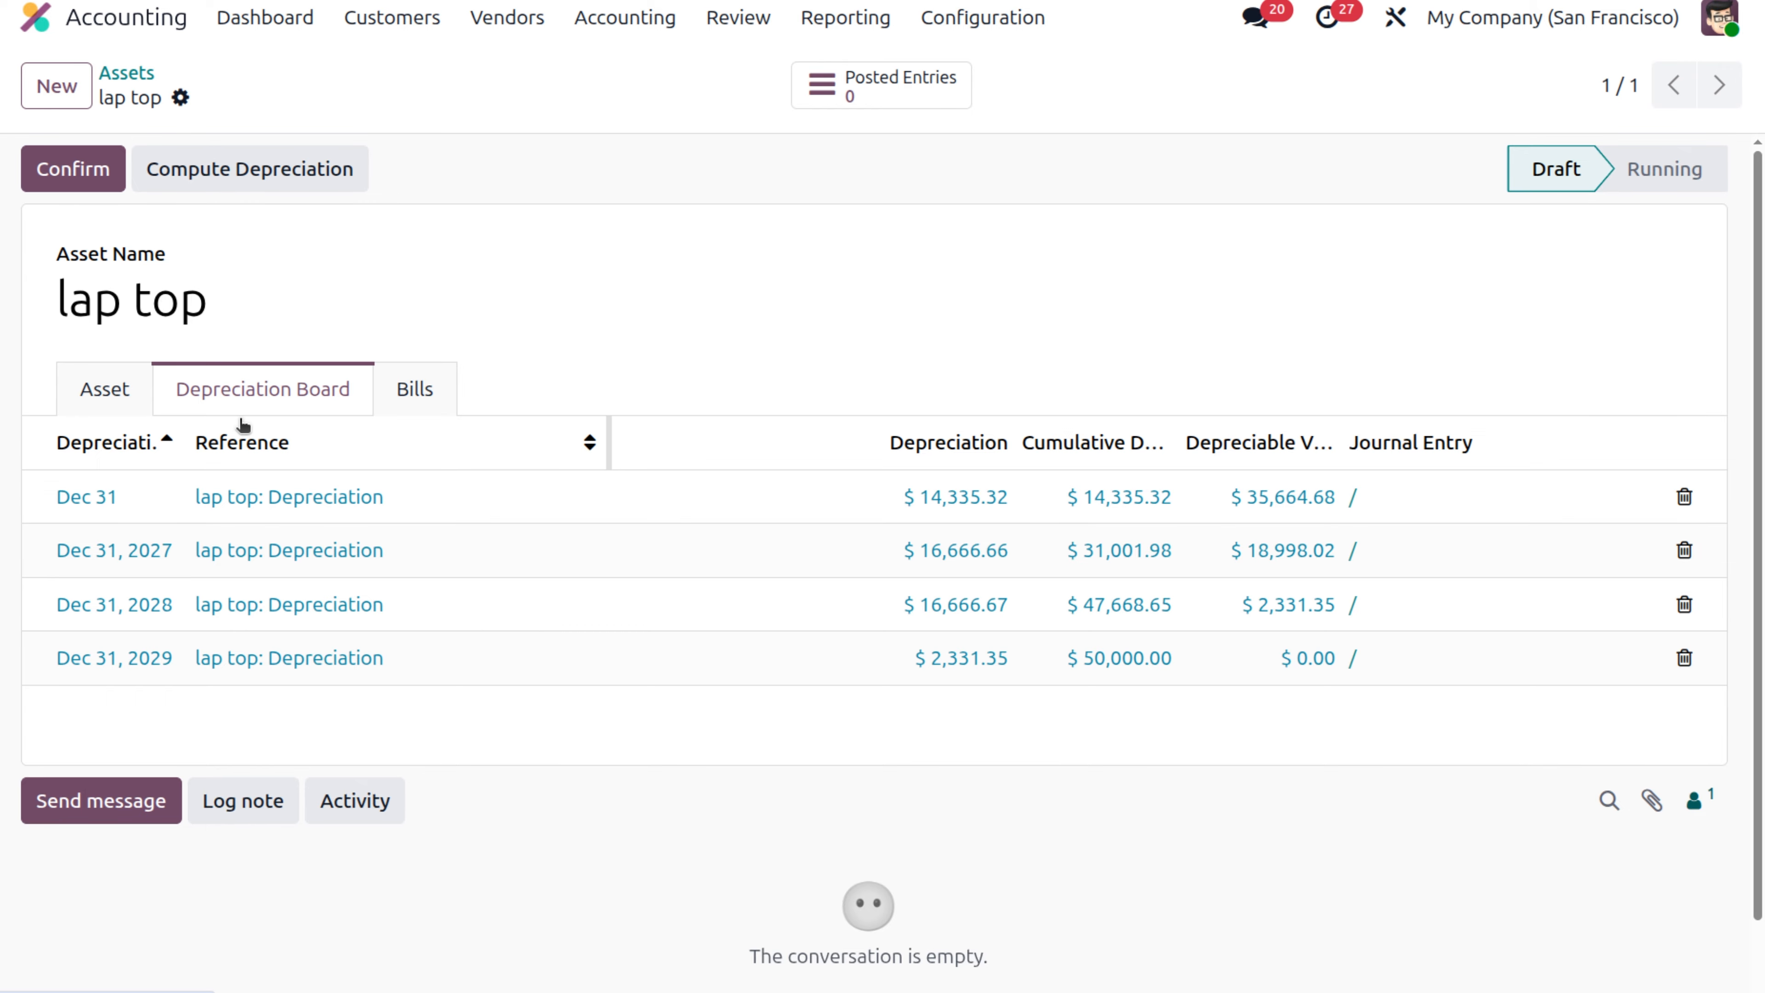
{"action": "left_click", "coordinate": [103, 403]}
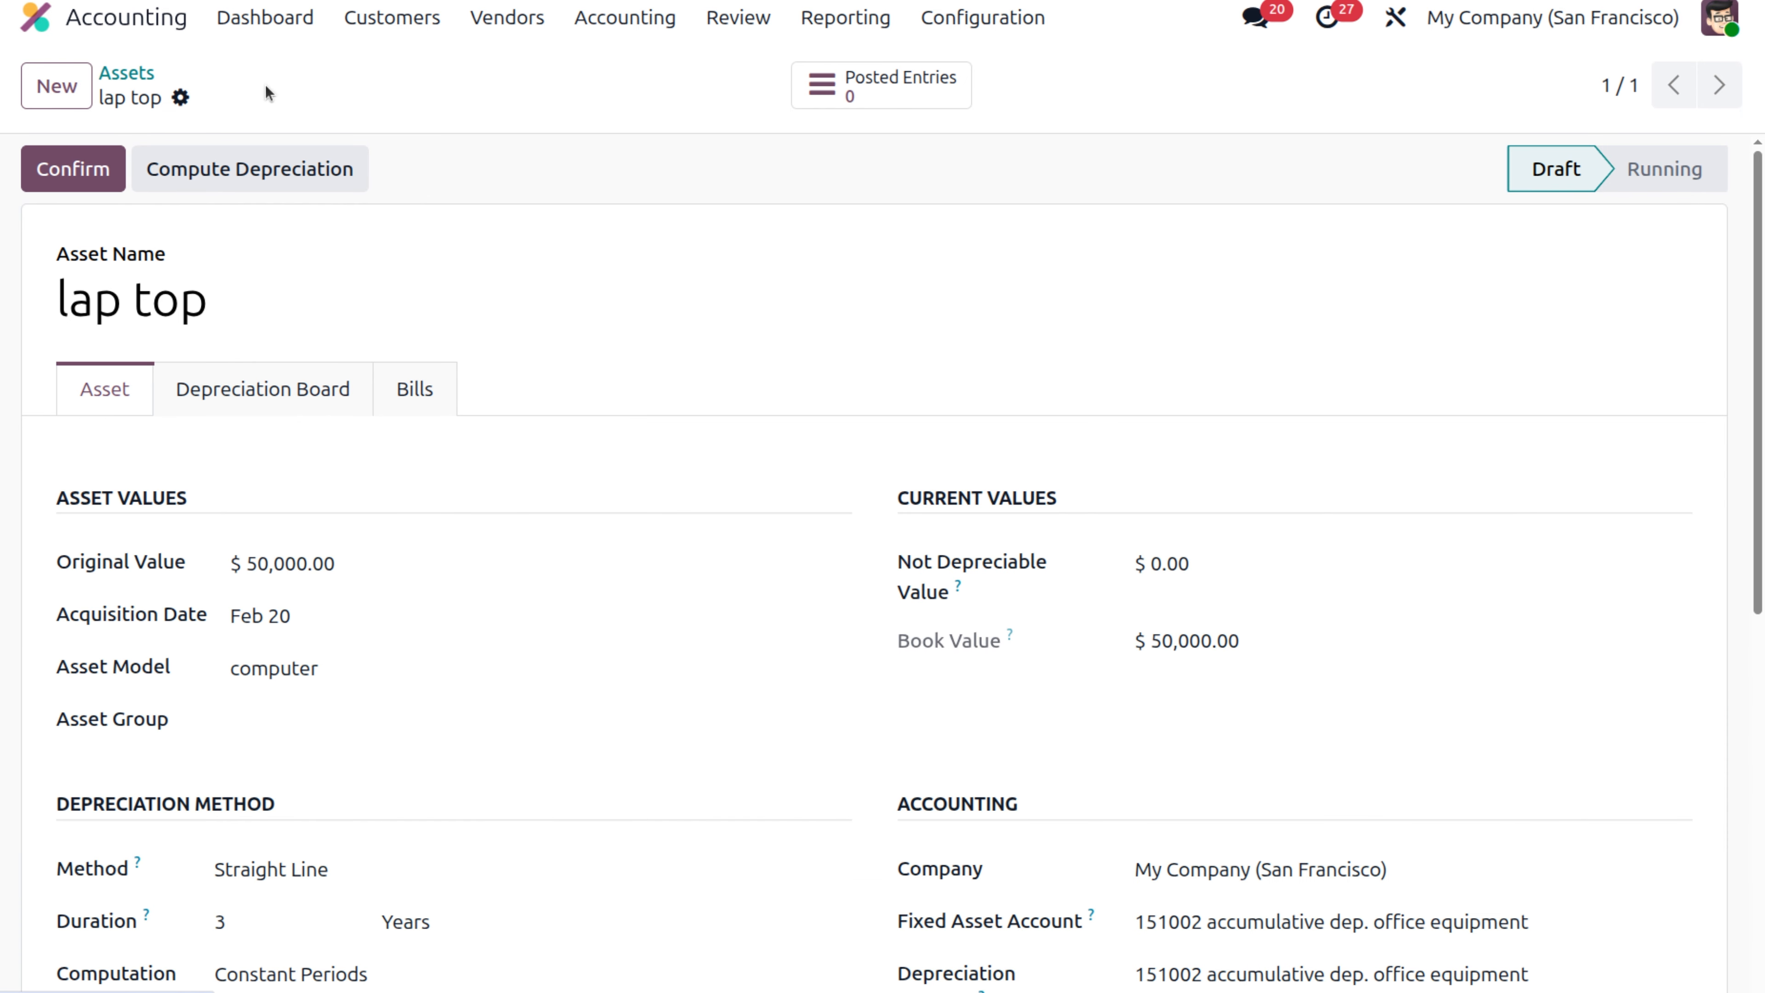
{"action": "left_click", "coordinate": [93, 171]}
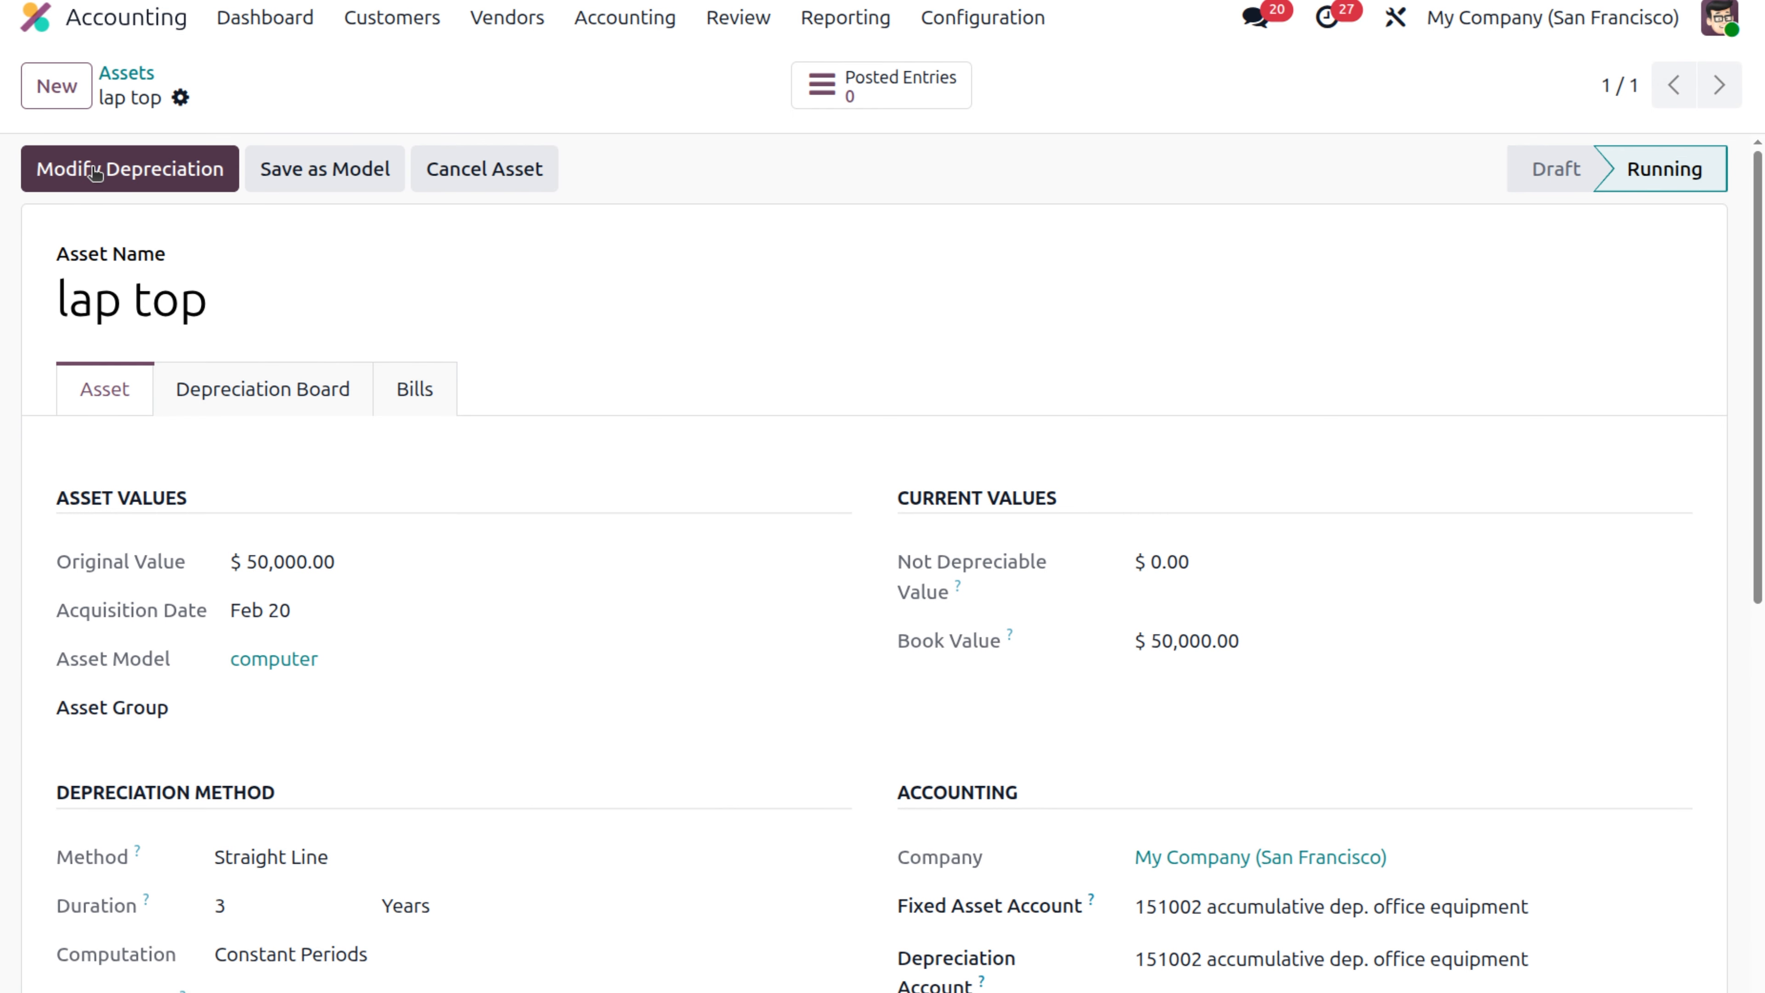